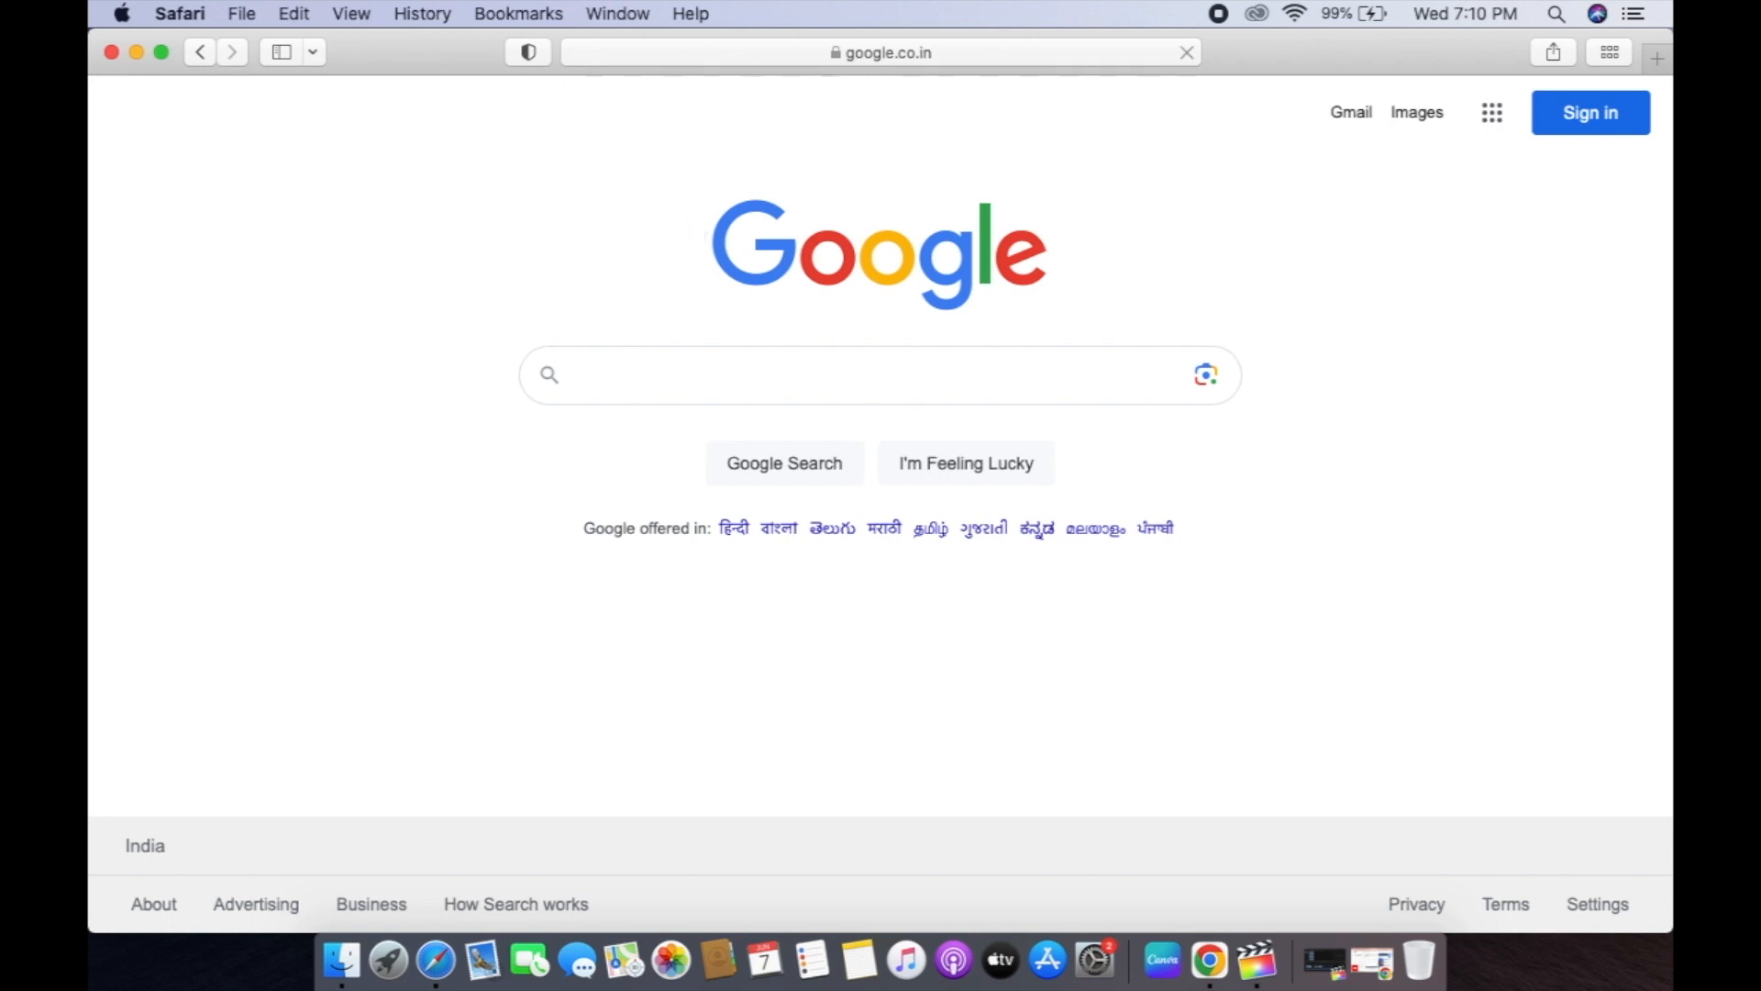
Search Google for 'parrot os'.
text(parro)
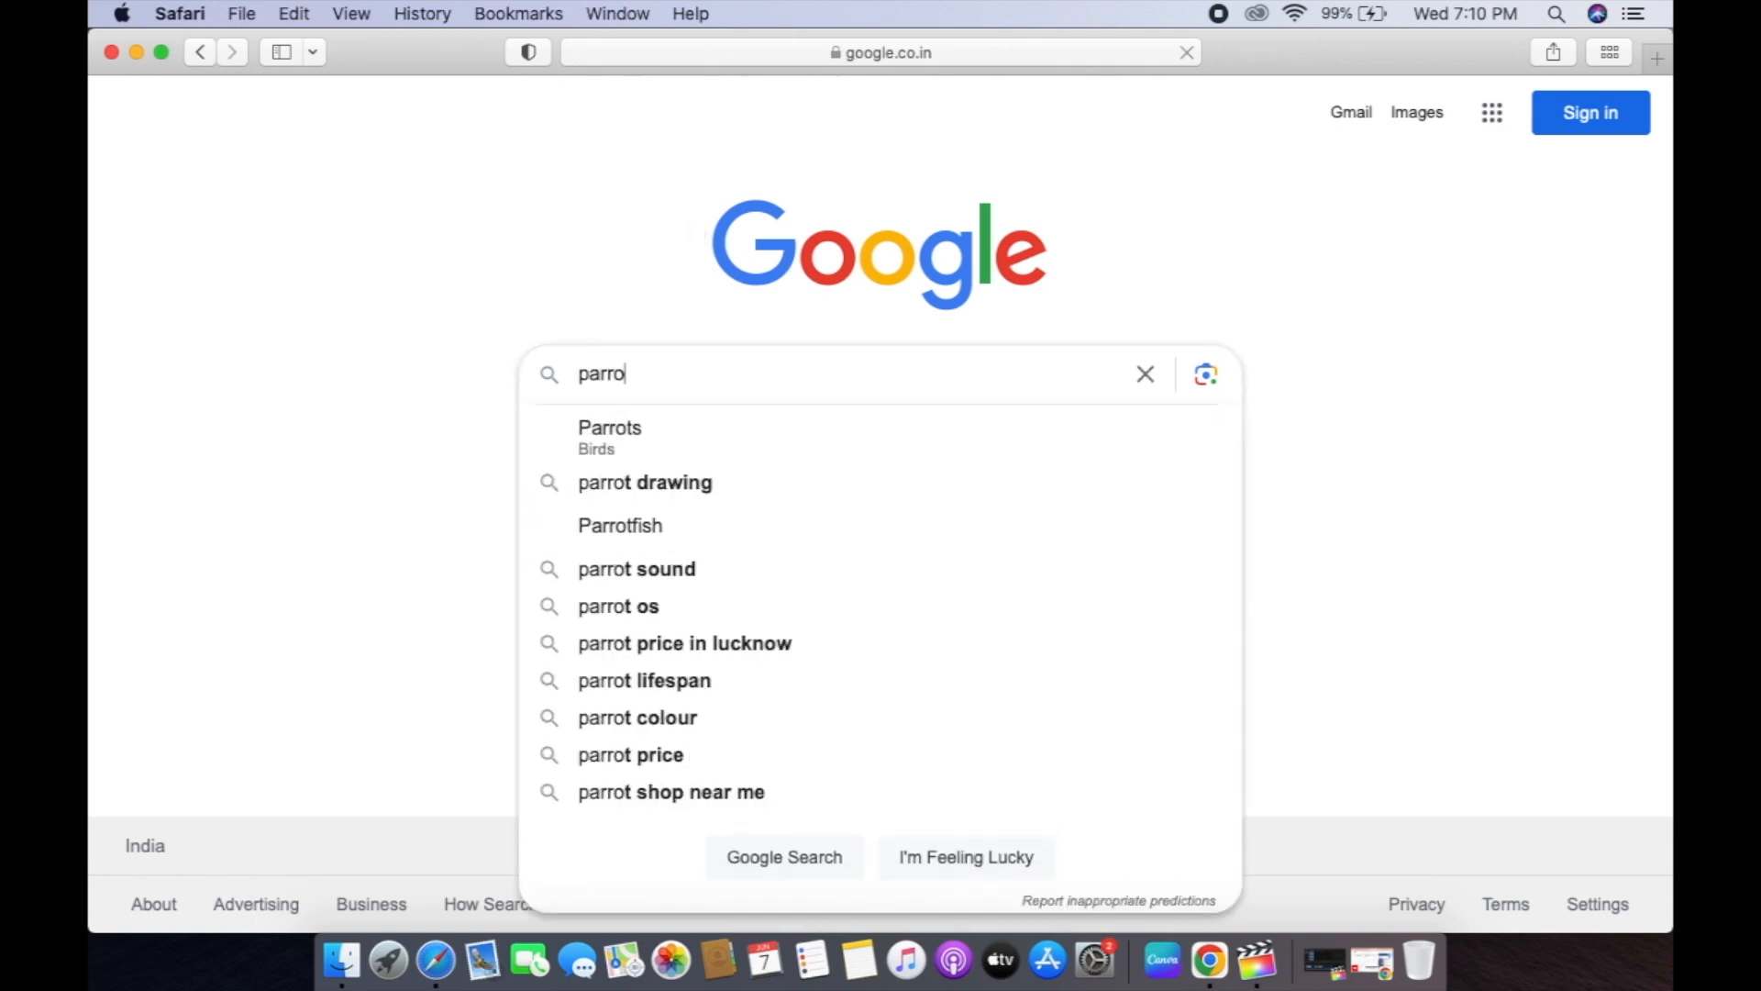
text(t os)
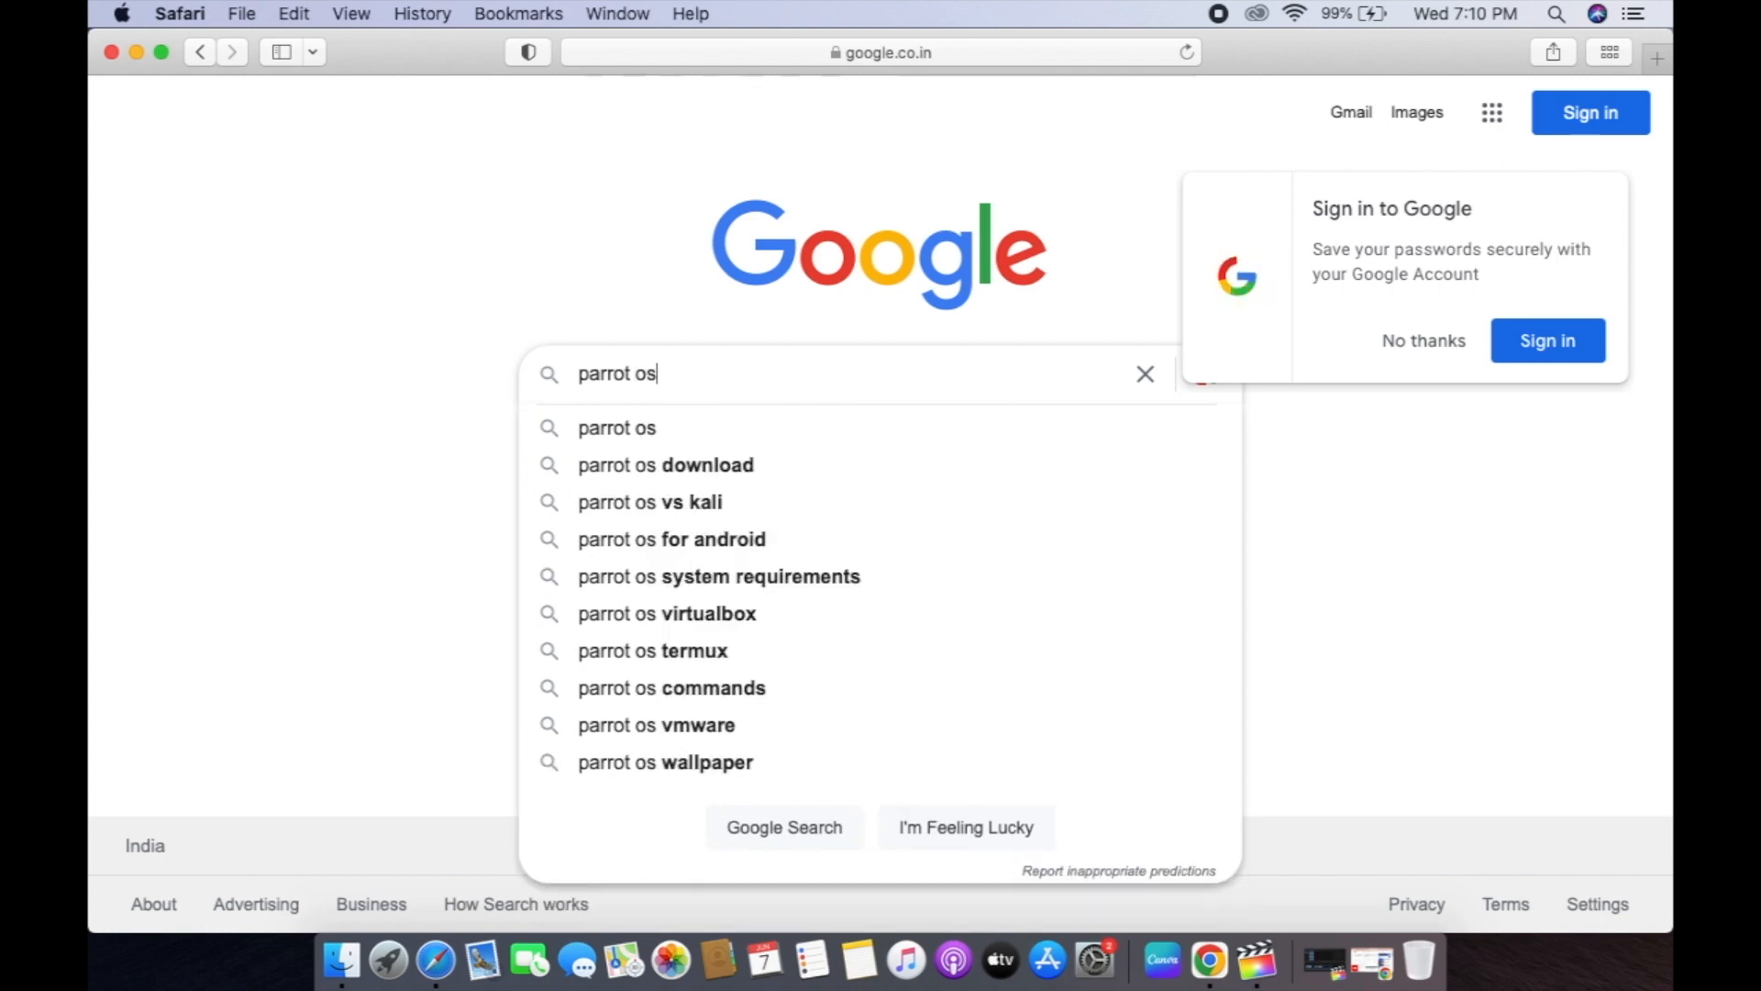
key(Return)
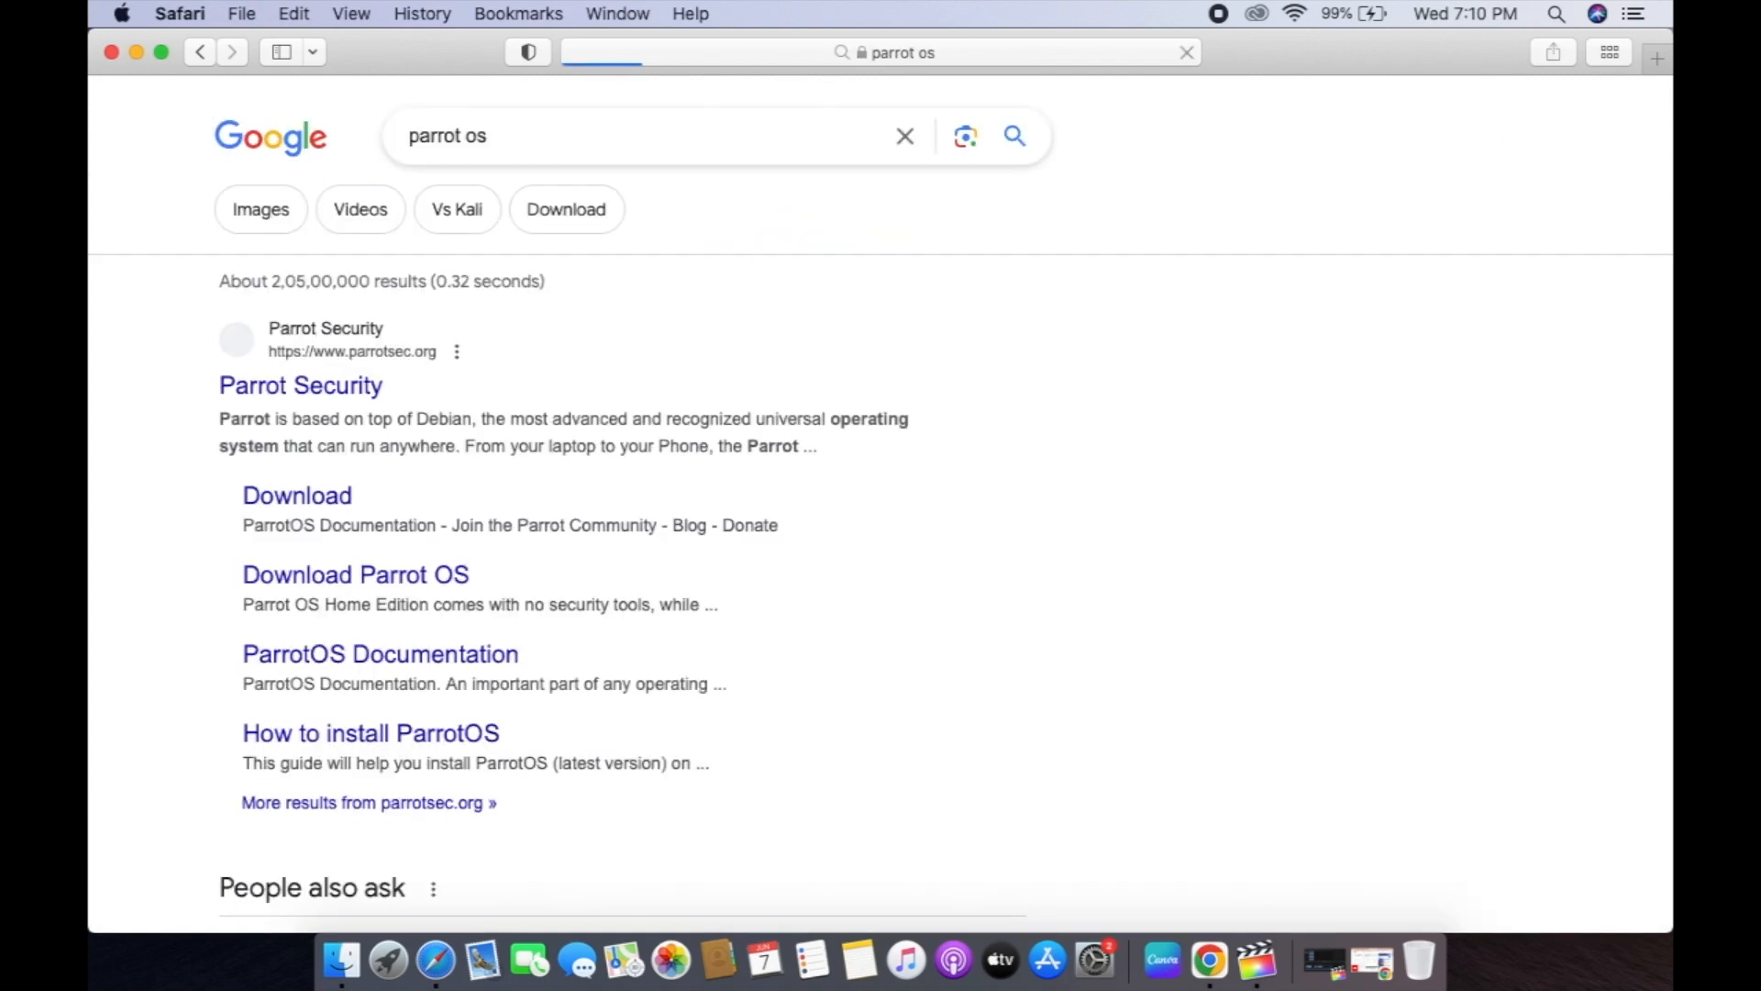
Open the Parrot Security site's editions page and accept the cookie notice.
click(321, 393)
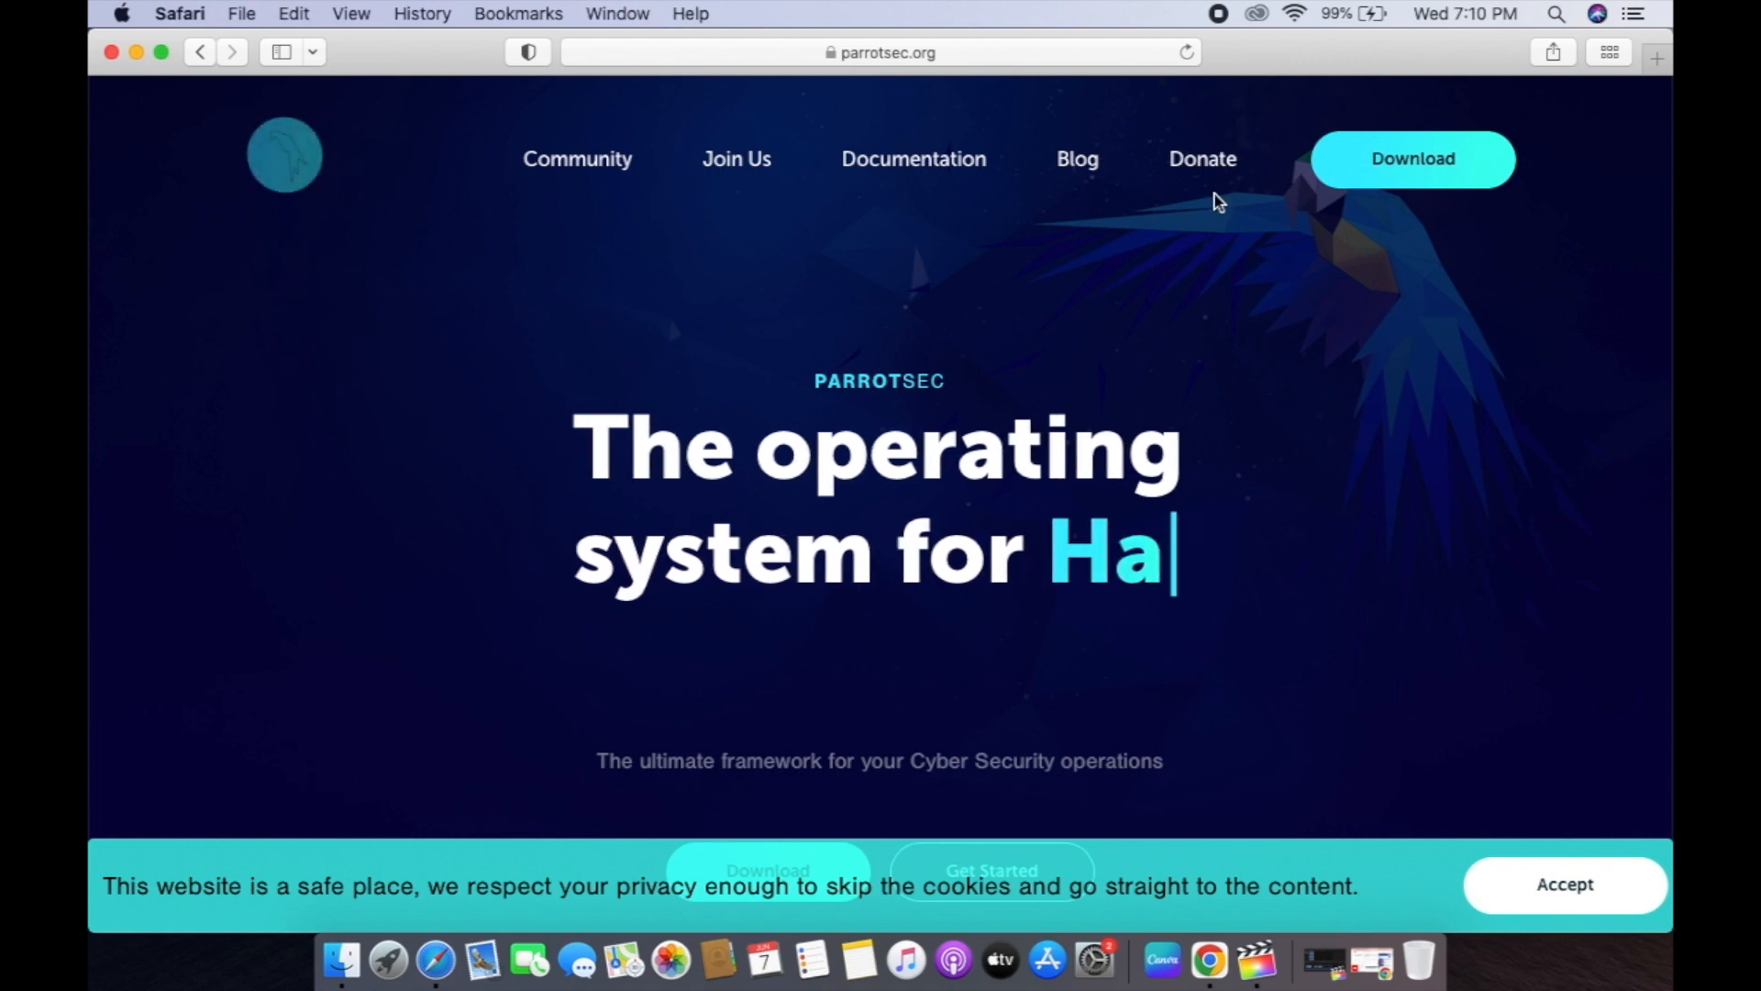
click(1436, 181)
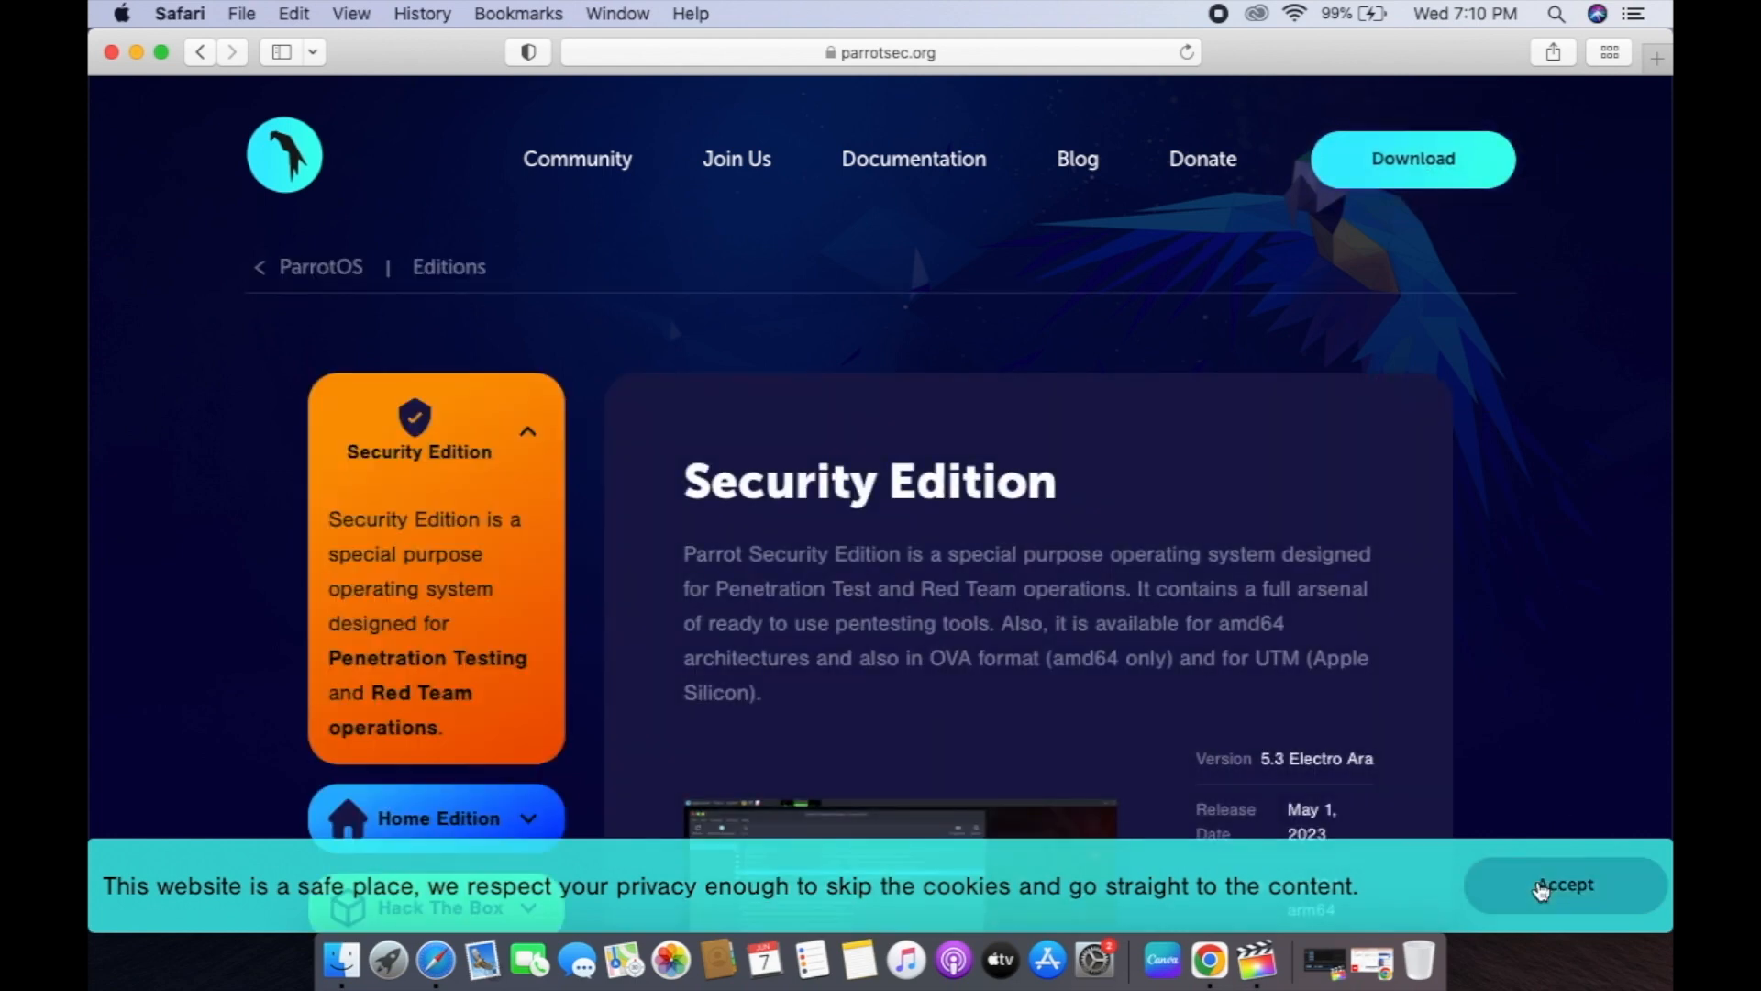
click(1541, 888)
Compare the Home, Hack The Box and Cloud editions, then show Security Edition download options.
scroll(1378, 669, down, 3)
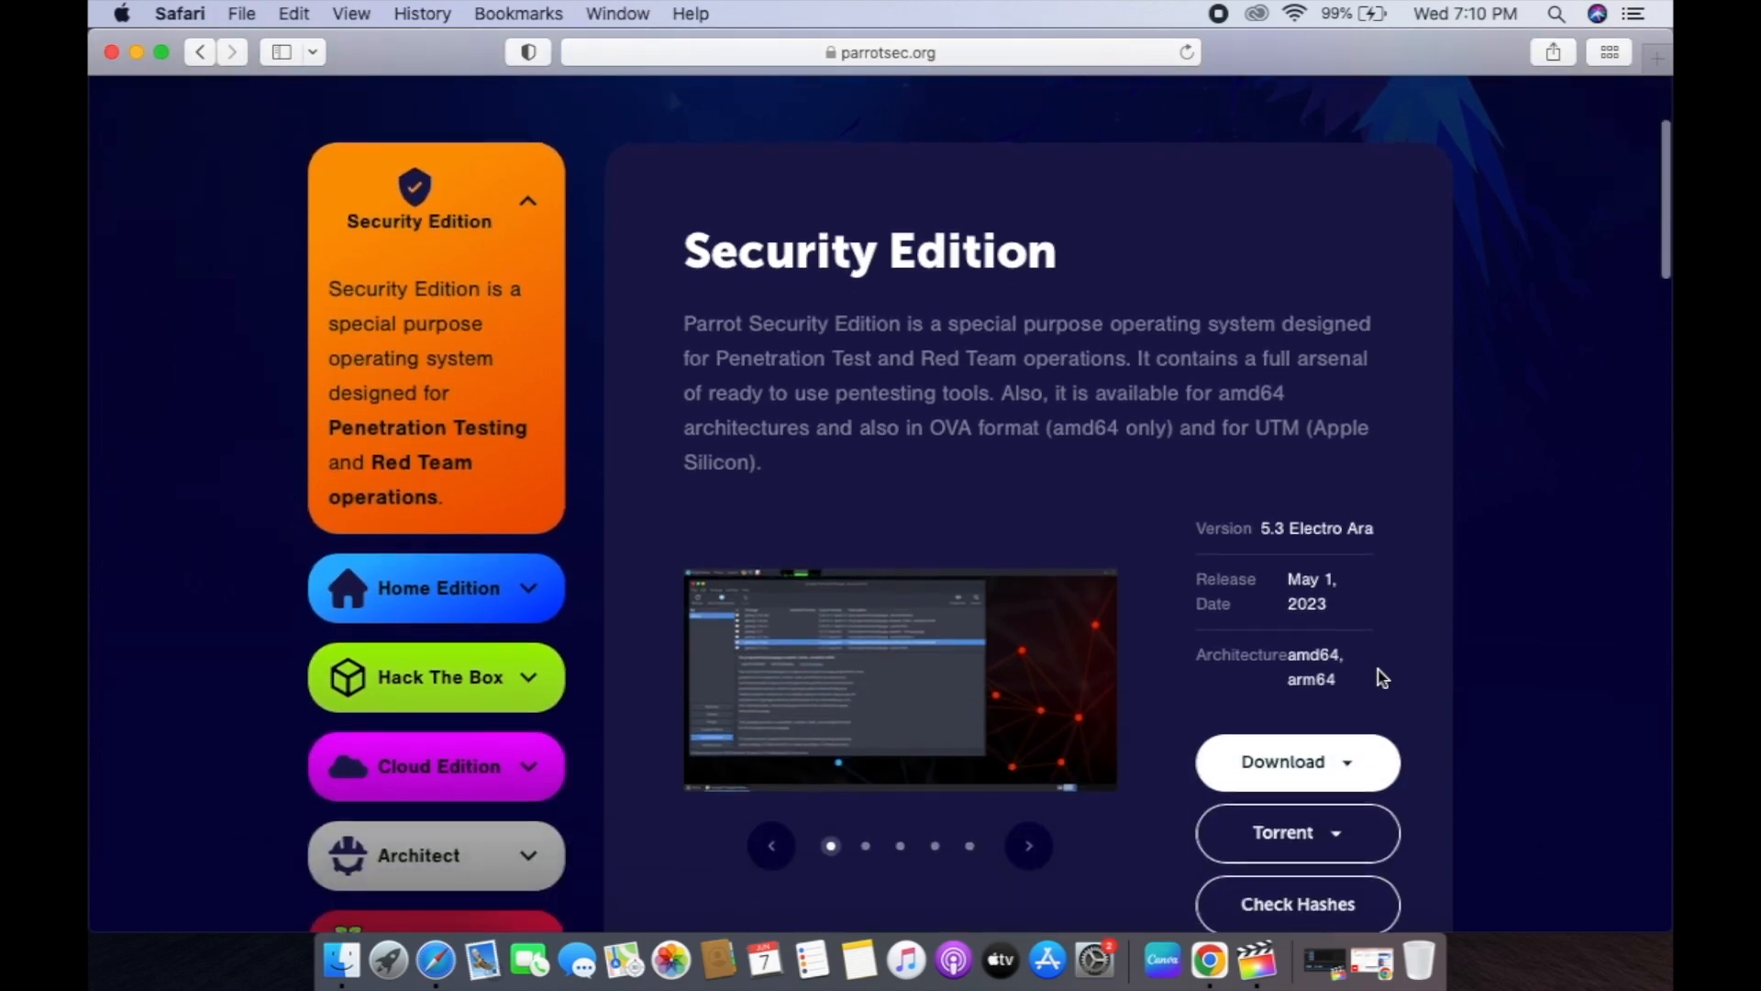
click(516, 608)
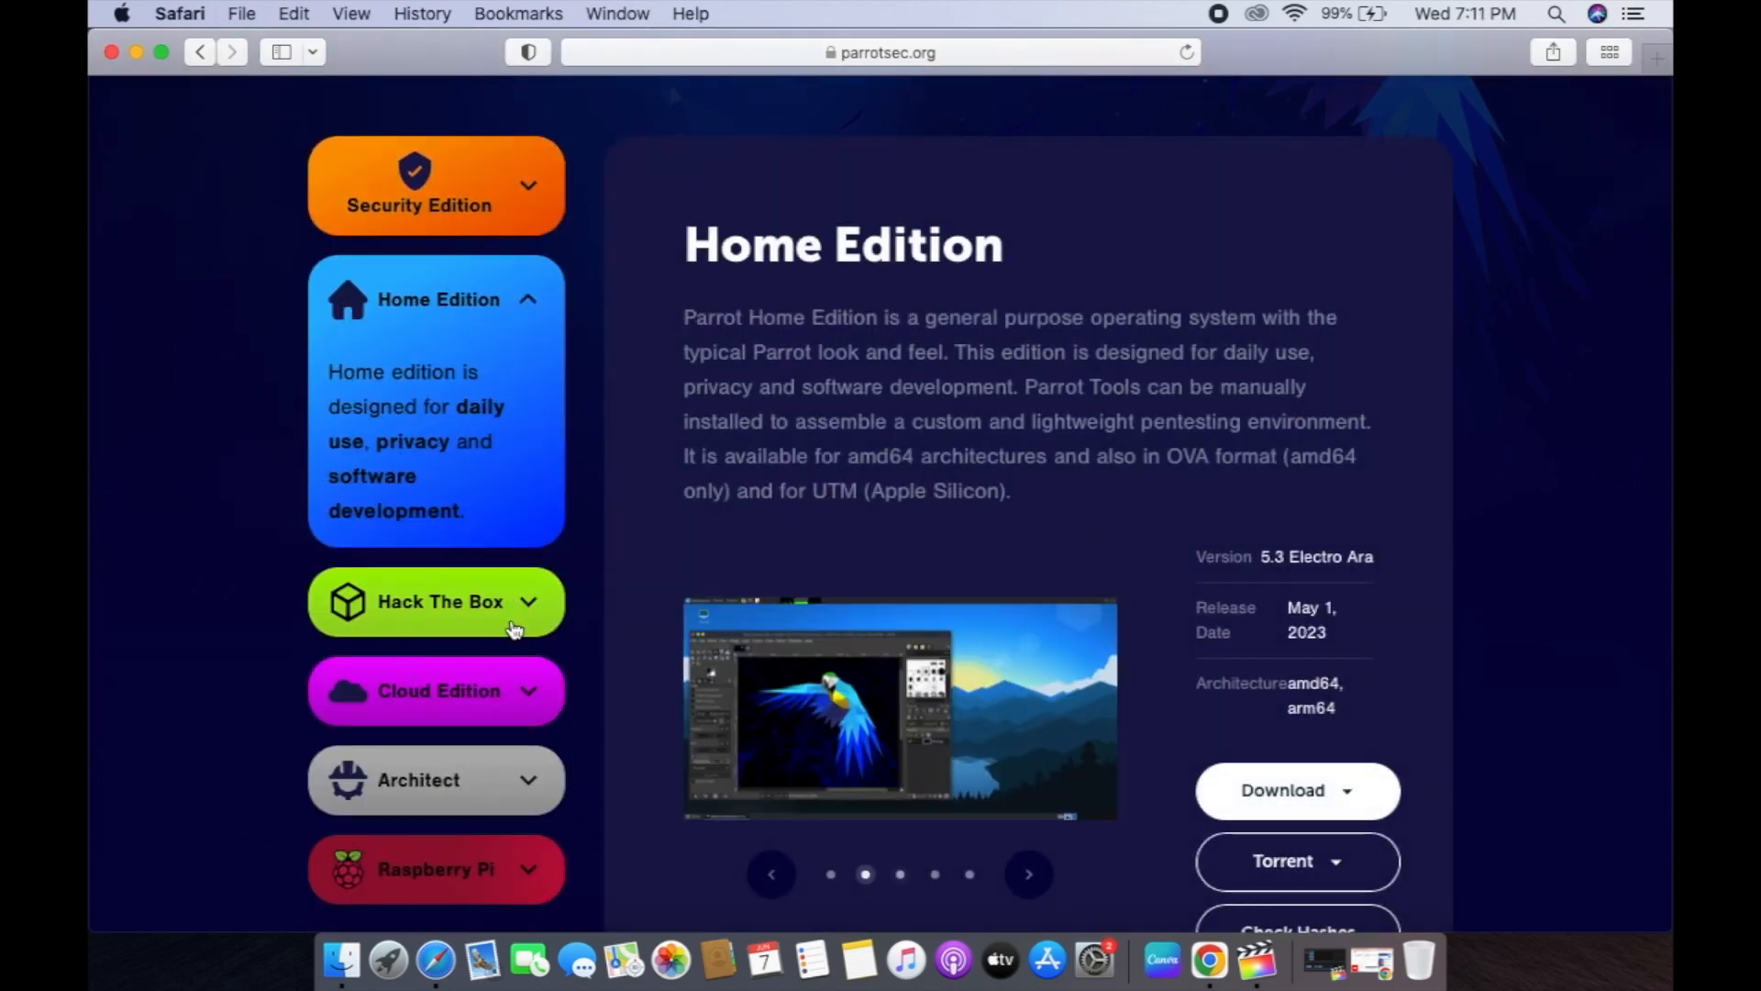
click(515, 629)
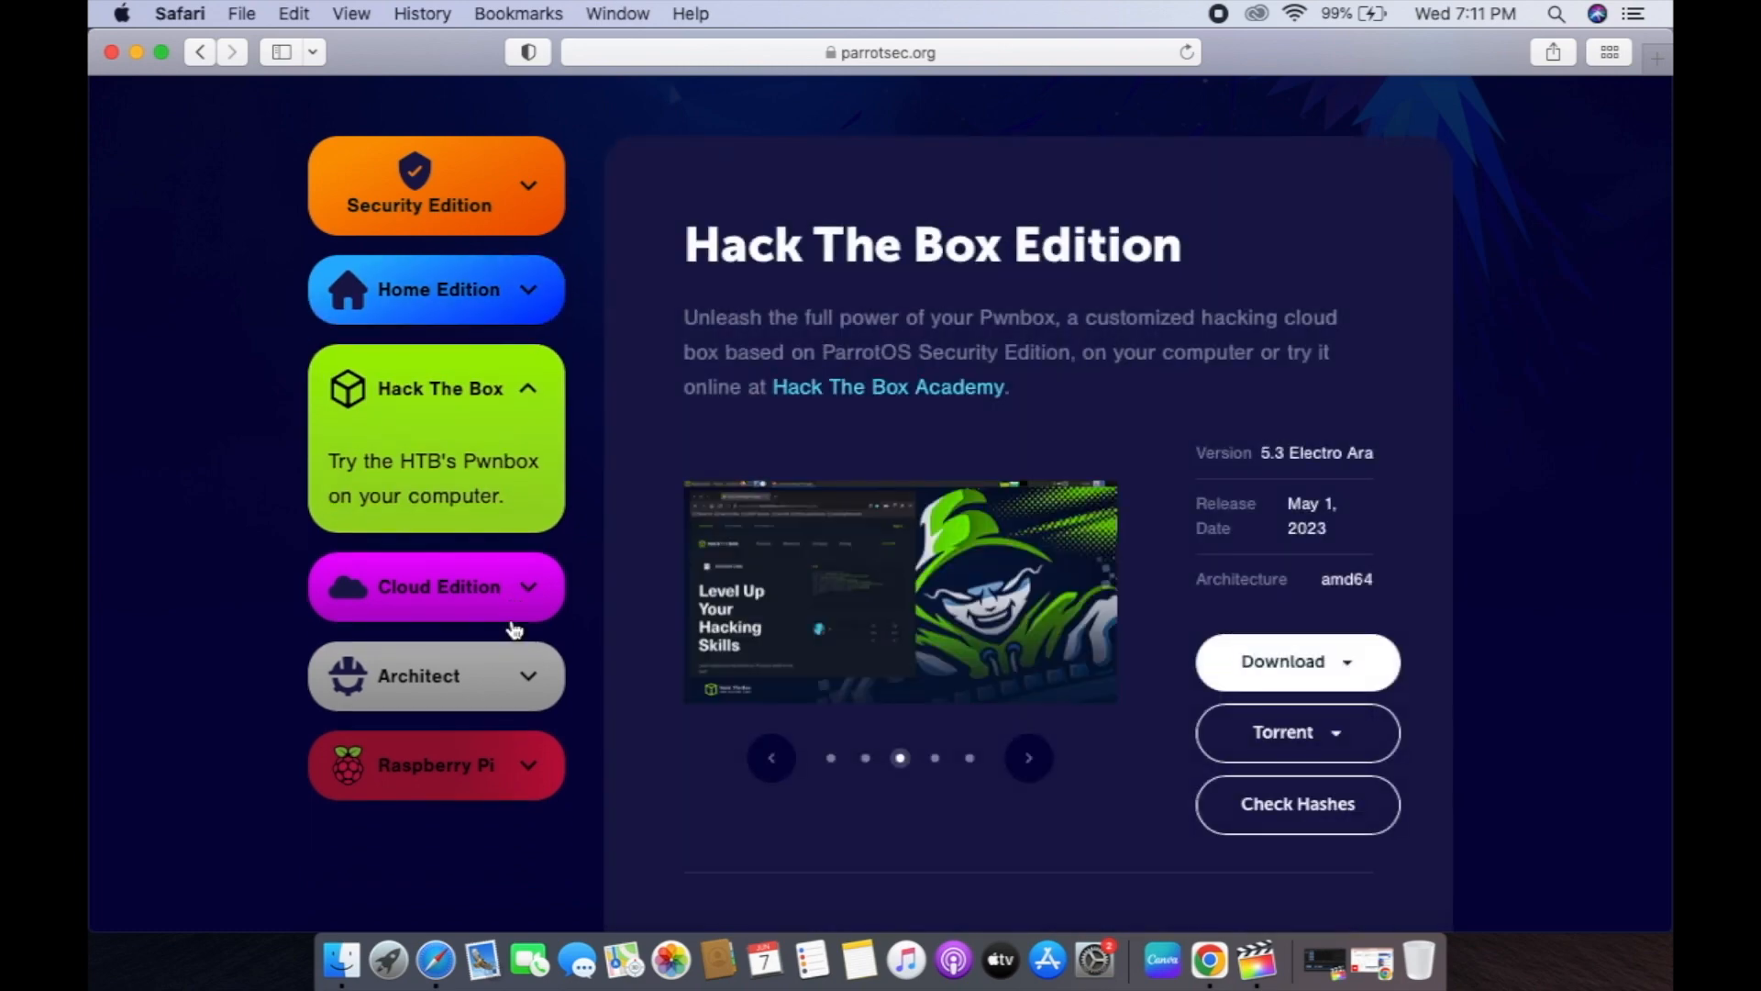
click(516, 629)
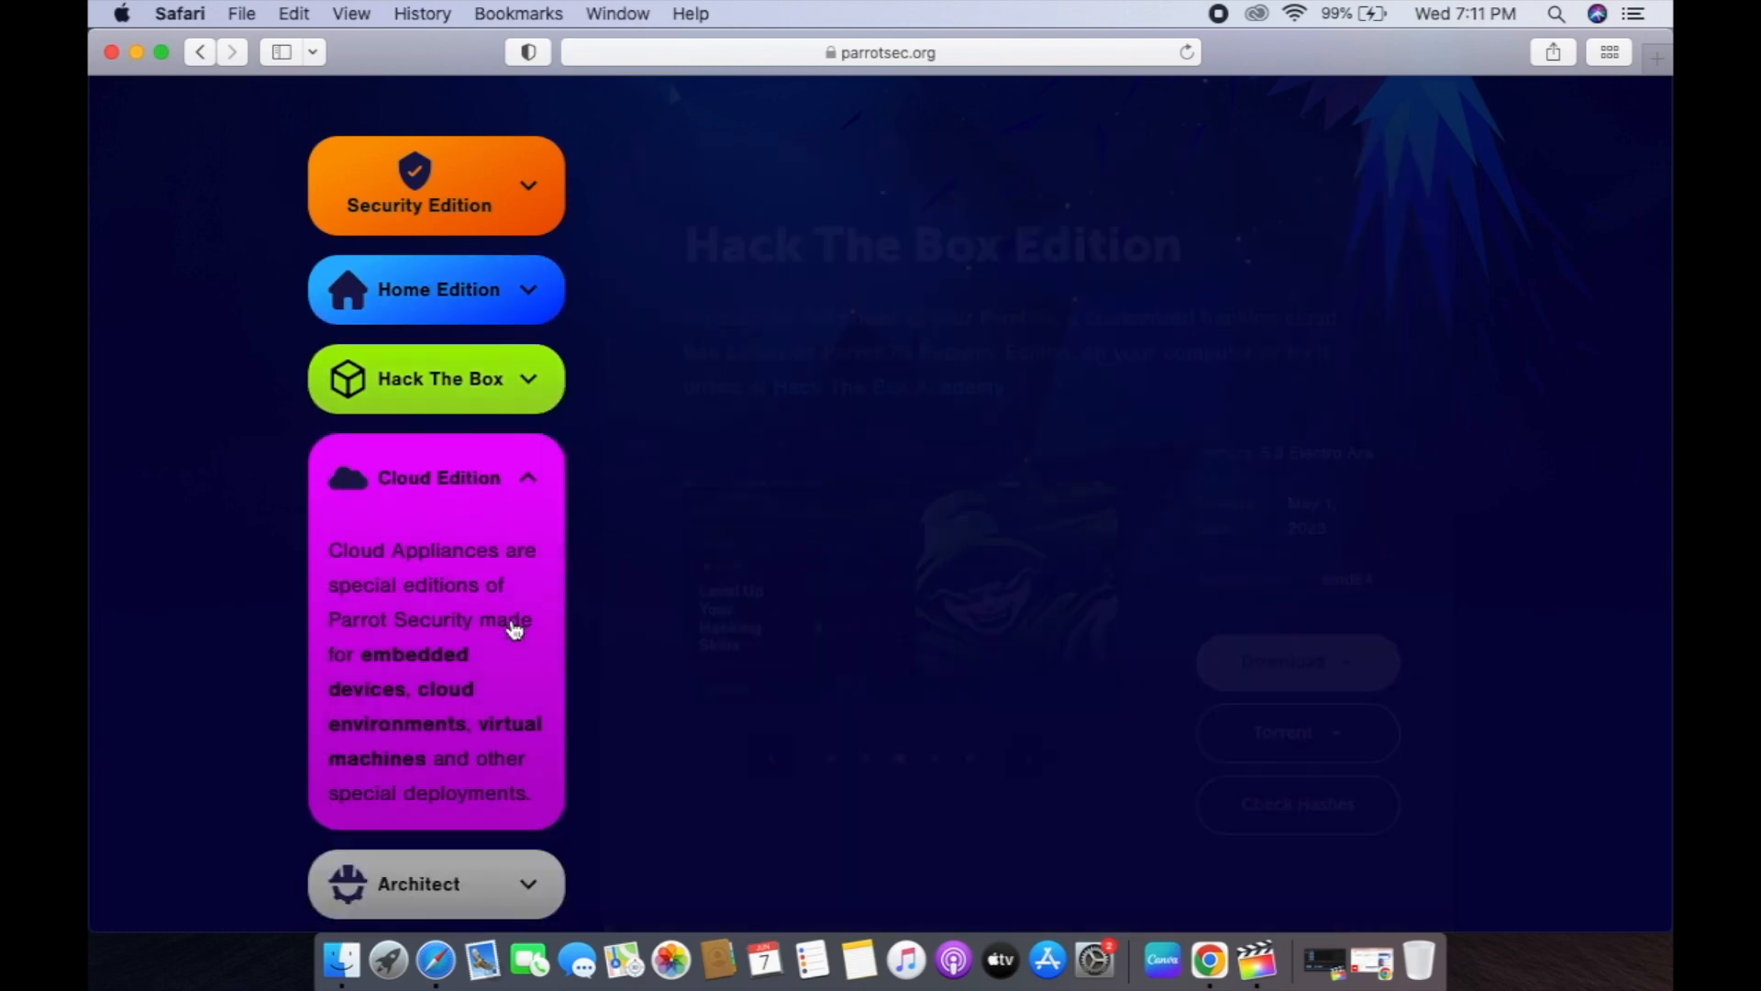
scroll(515, 629, up, 5)
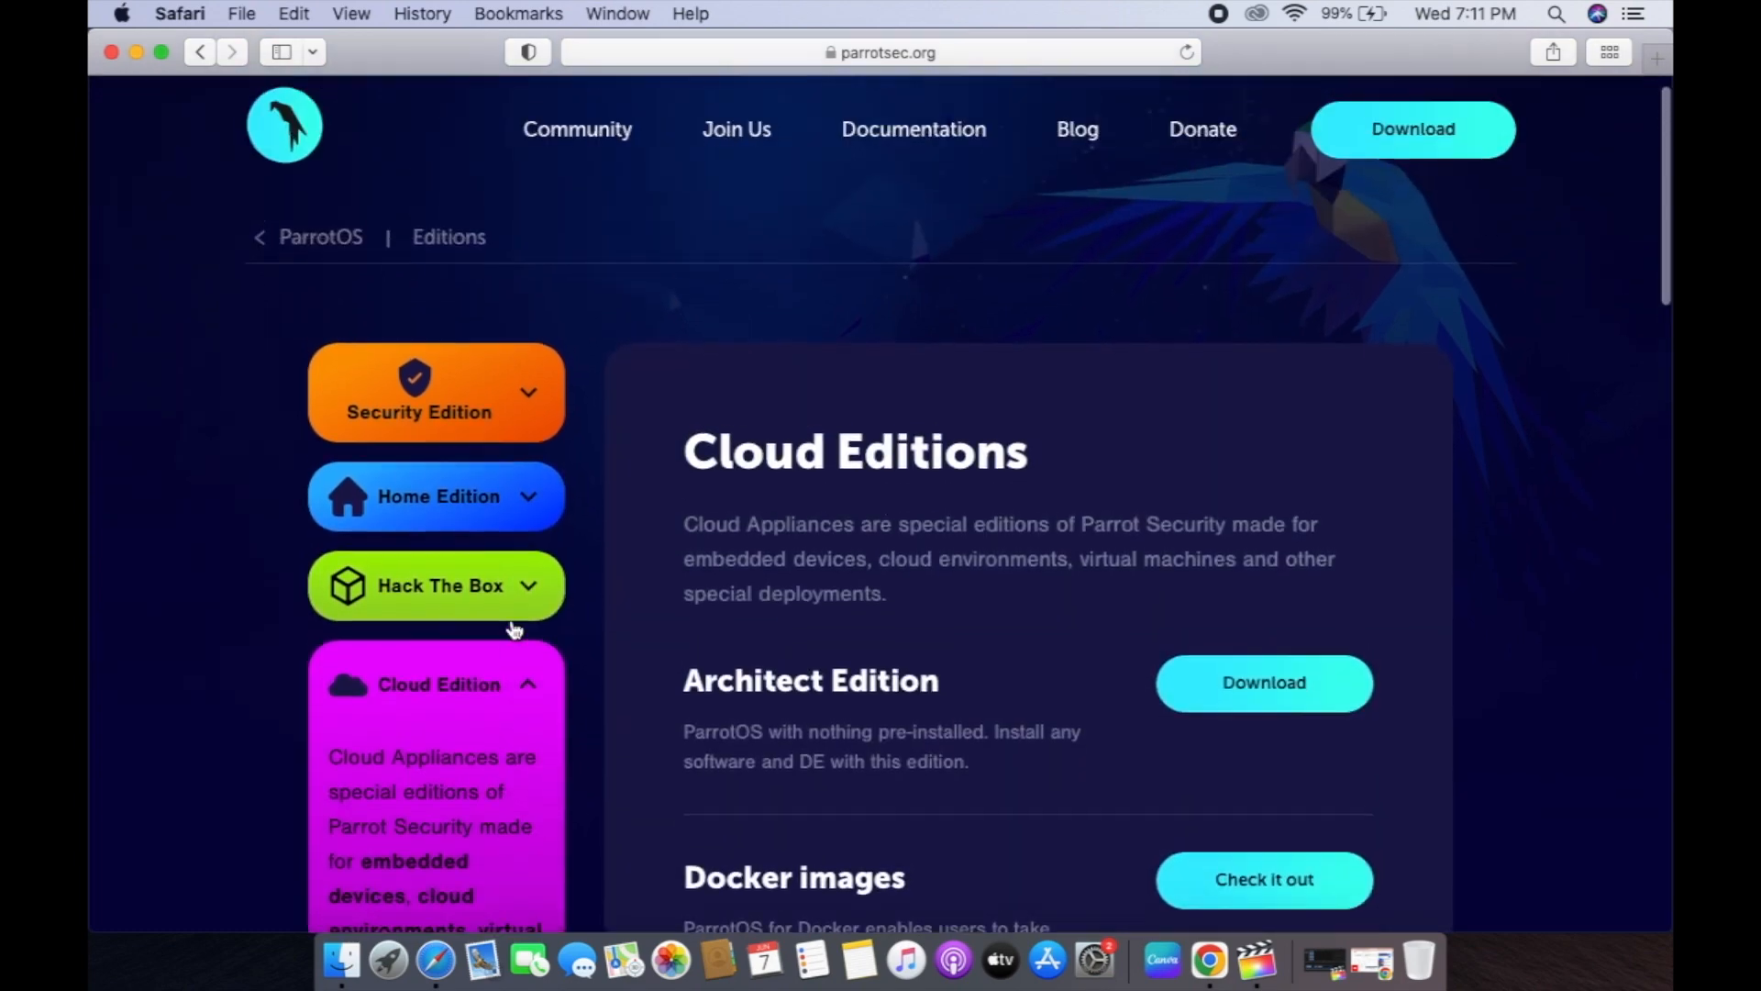
click(530, 438)
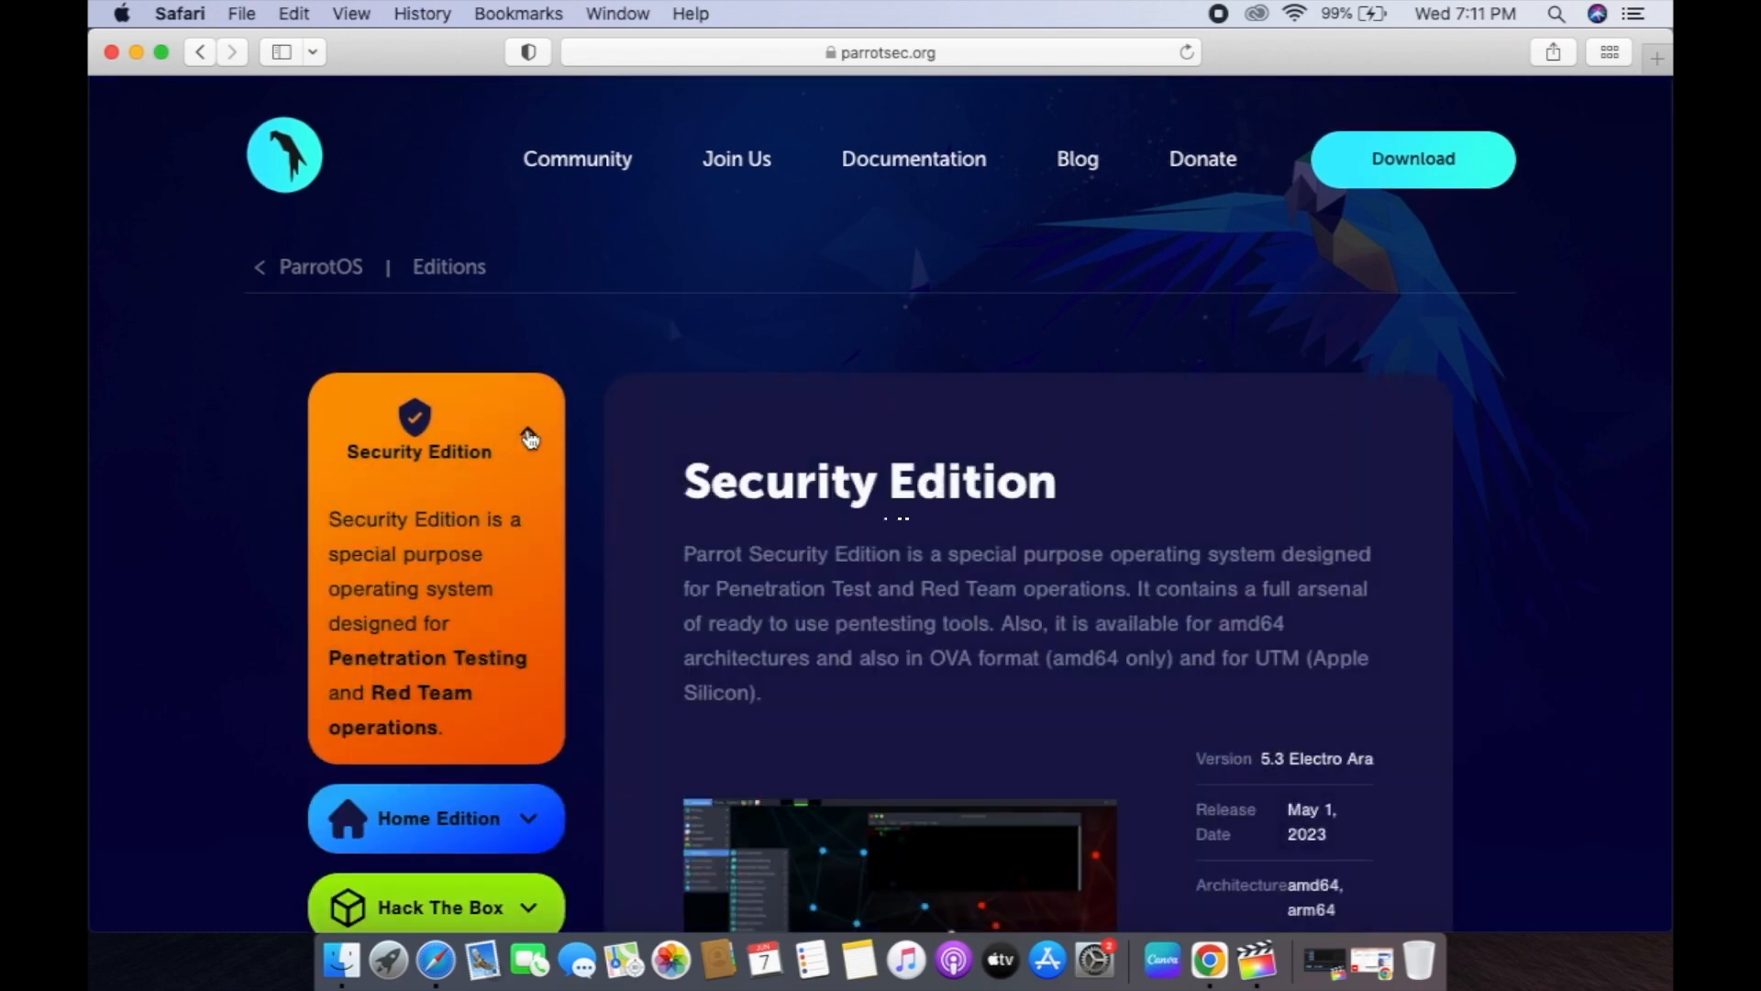
scroll(975, 537, down, 5)
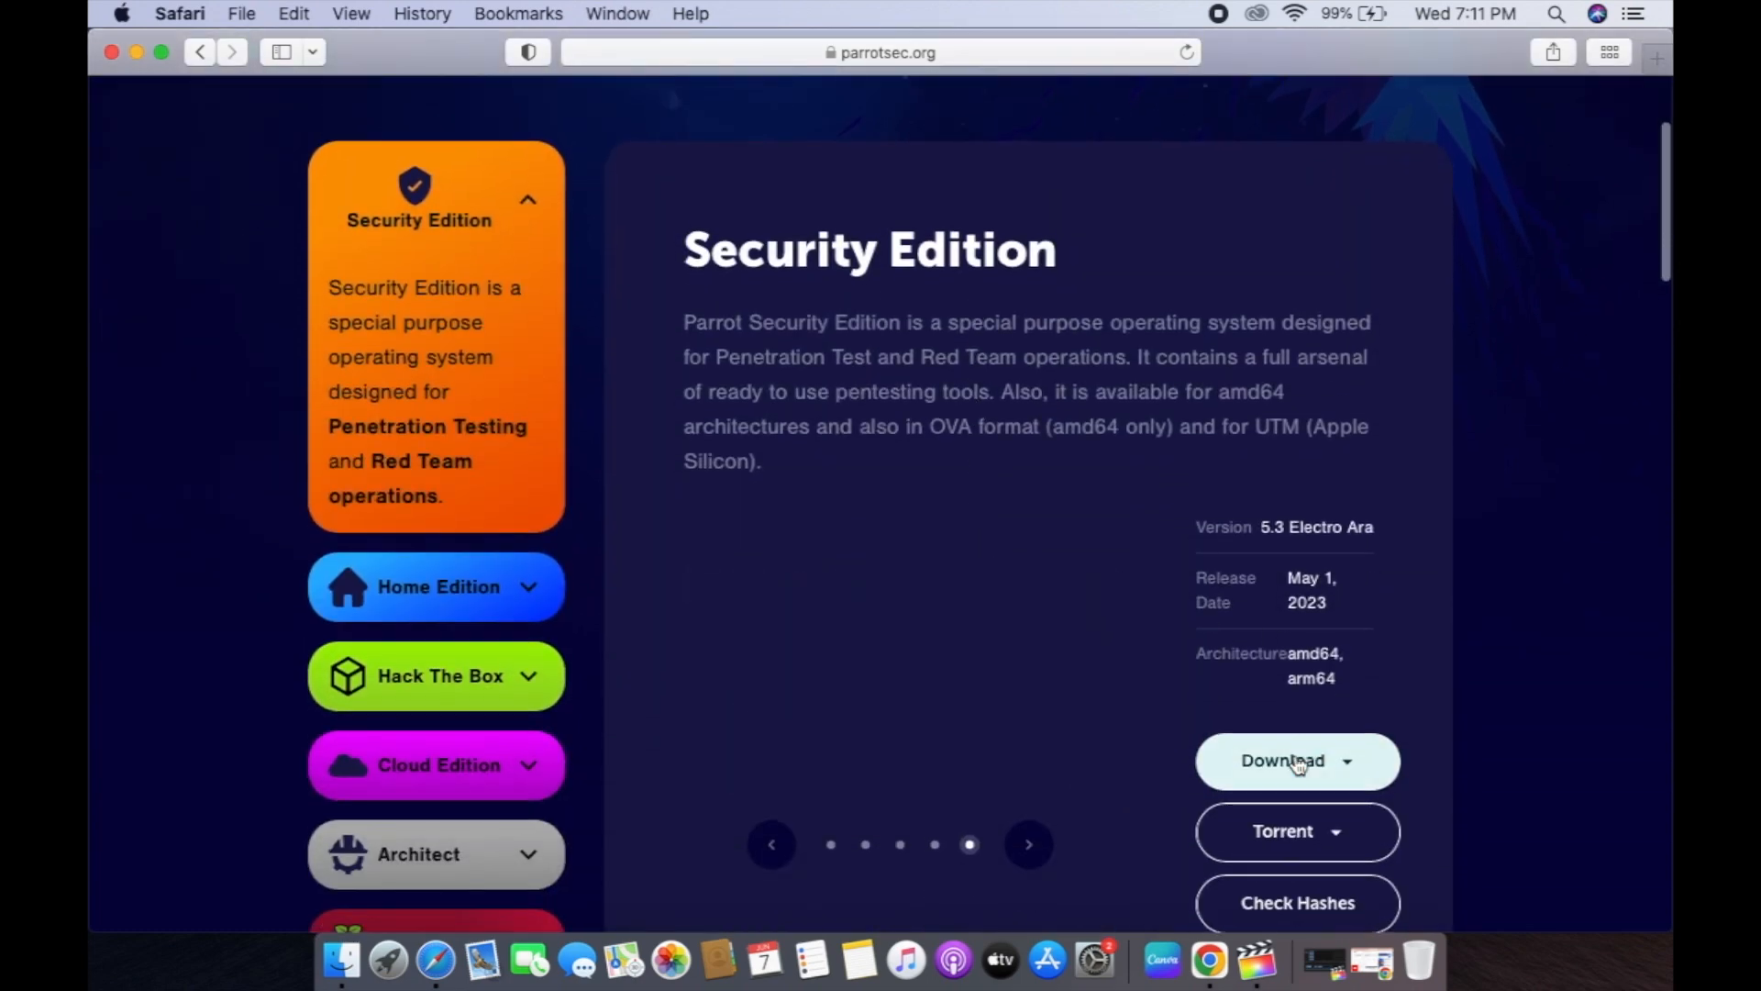
click(1294, 776)
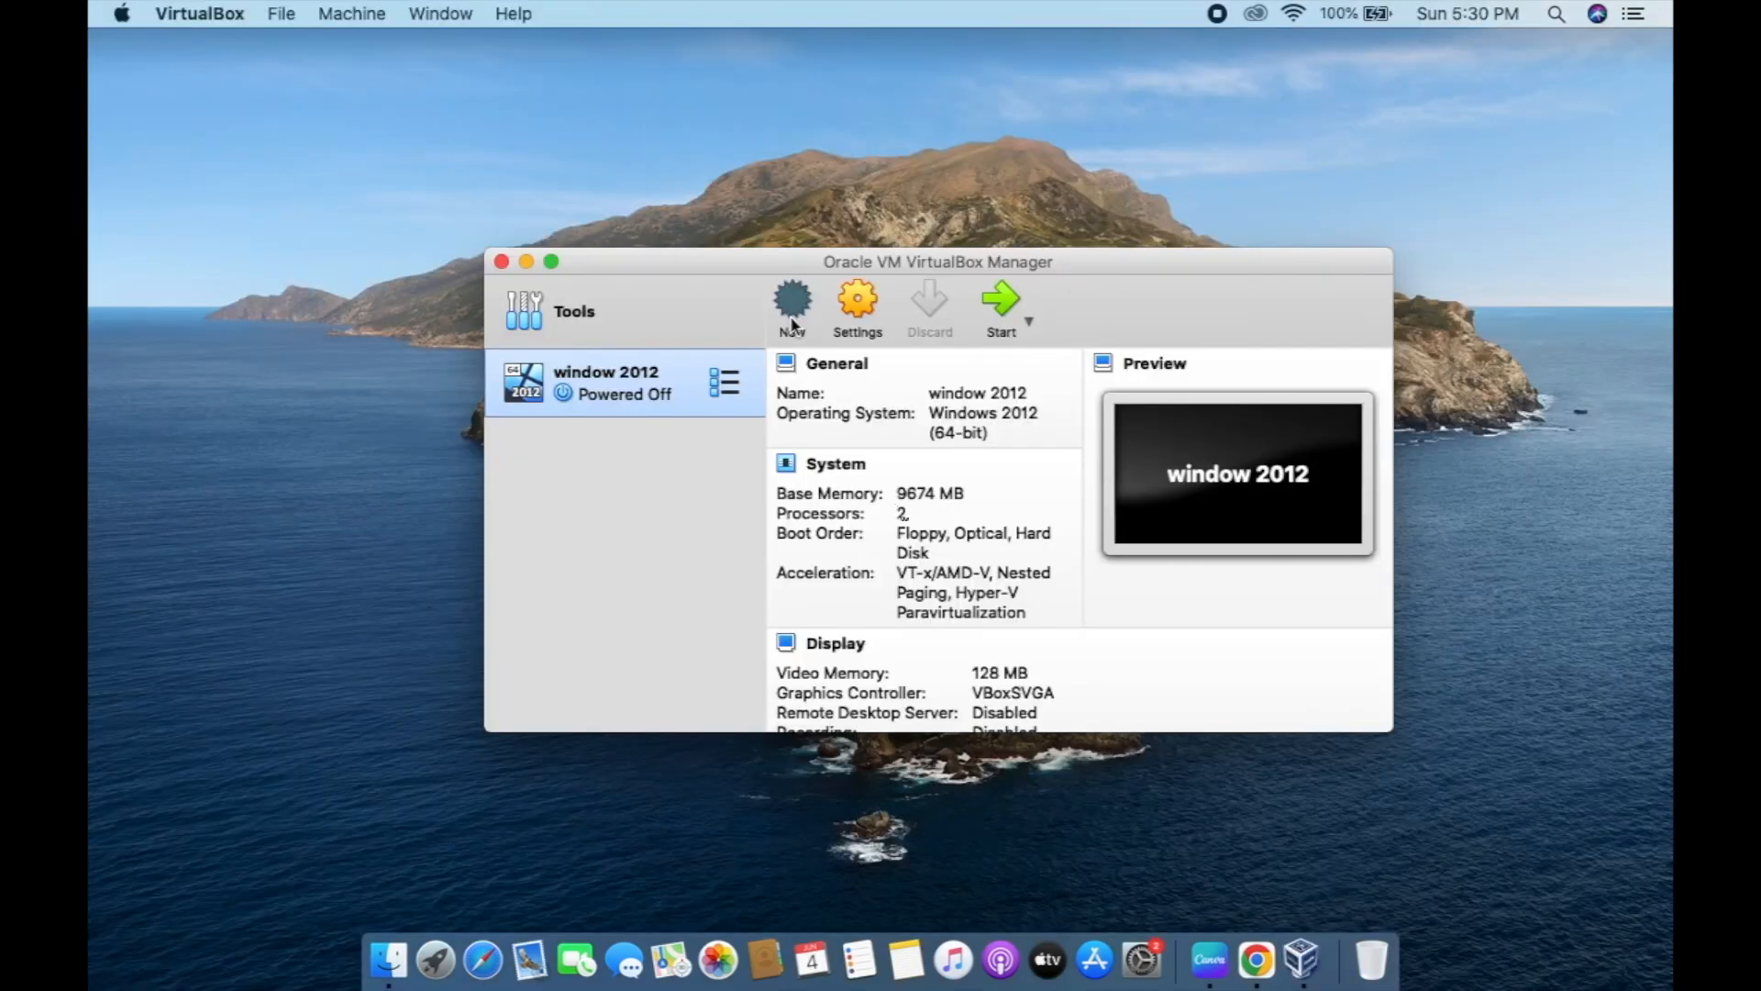
Create a new VM named 'parrot linux' stored in the parrot linux folder.
click(790, 315)
text(p)
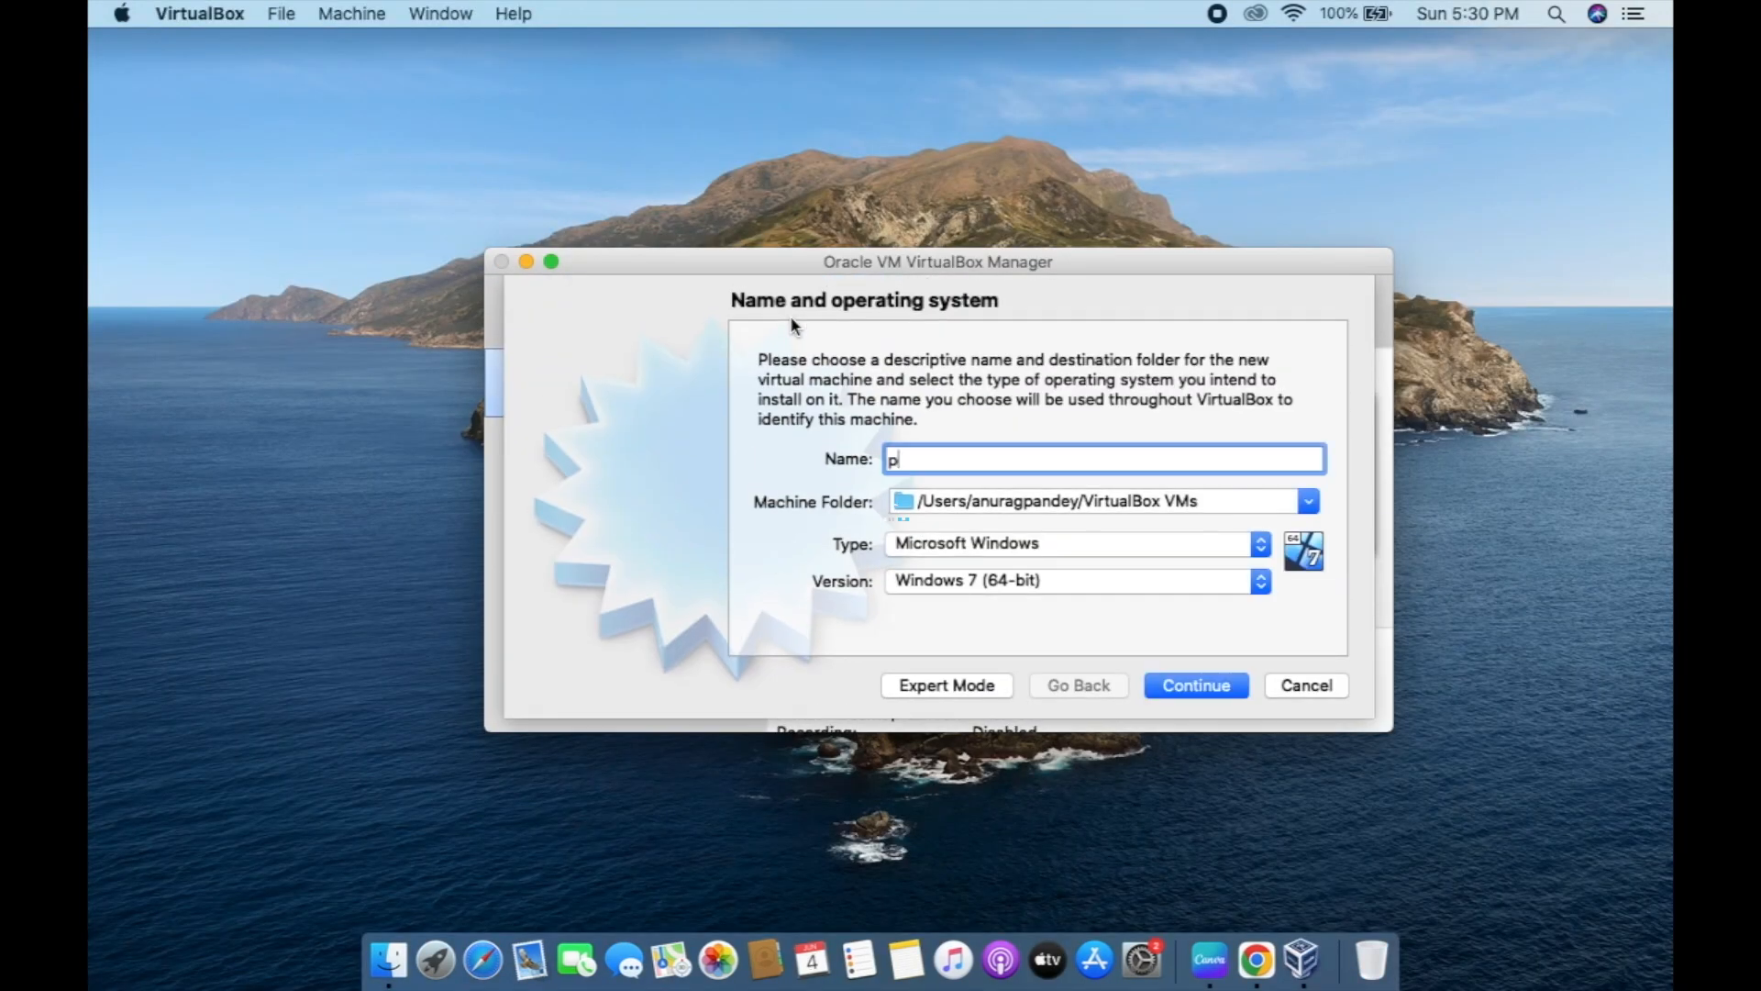
text(arrot l)
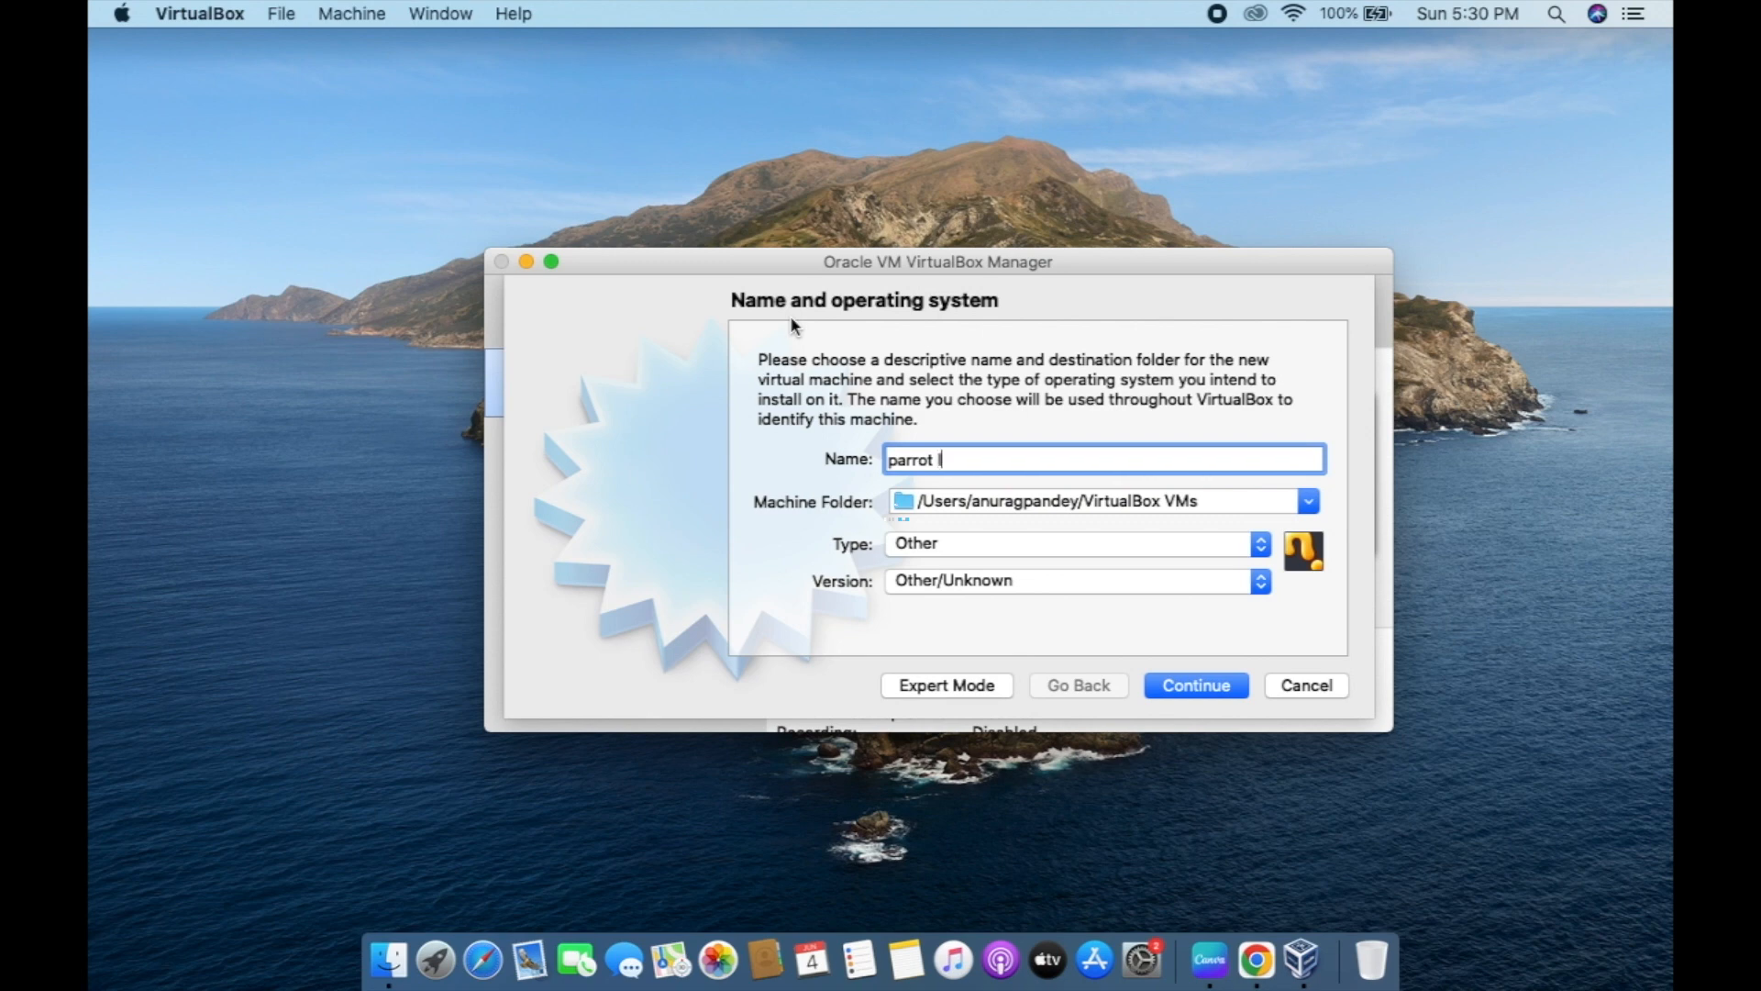
text(inux)
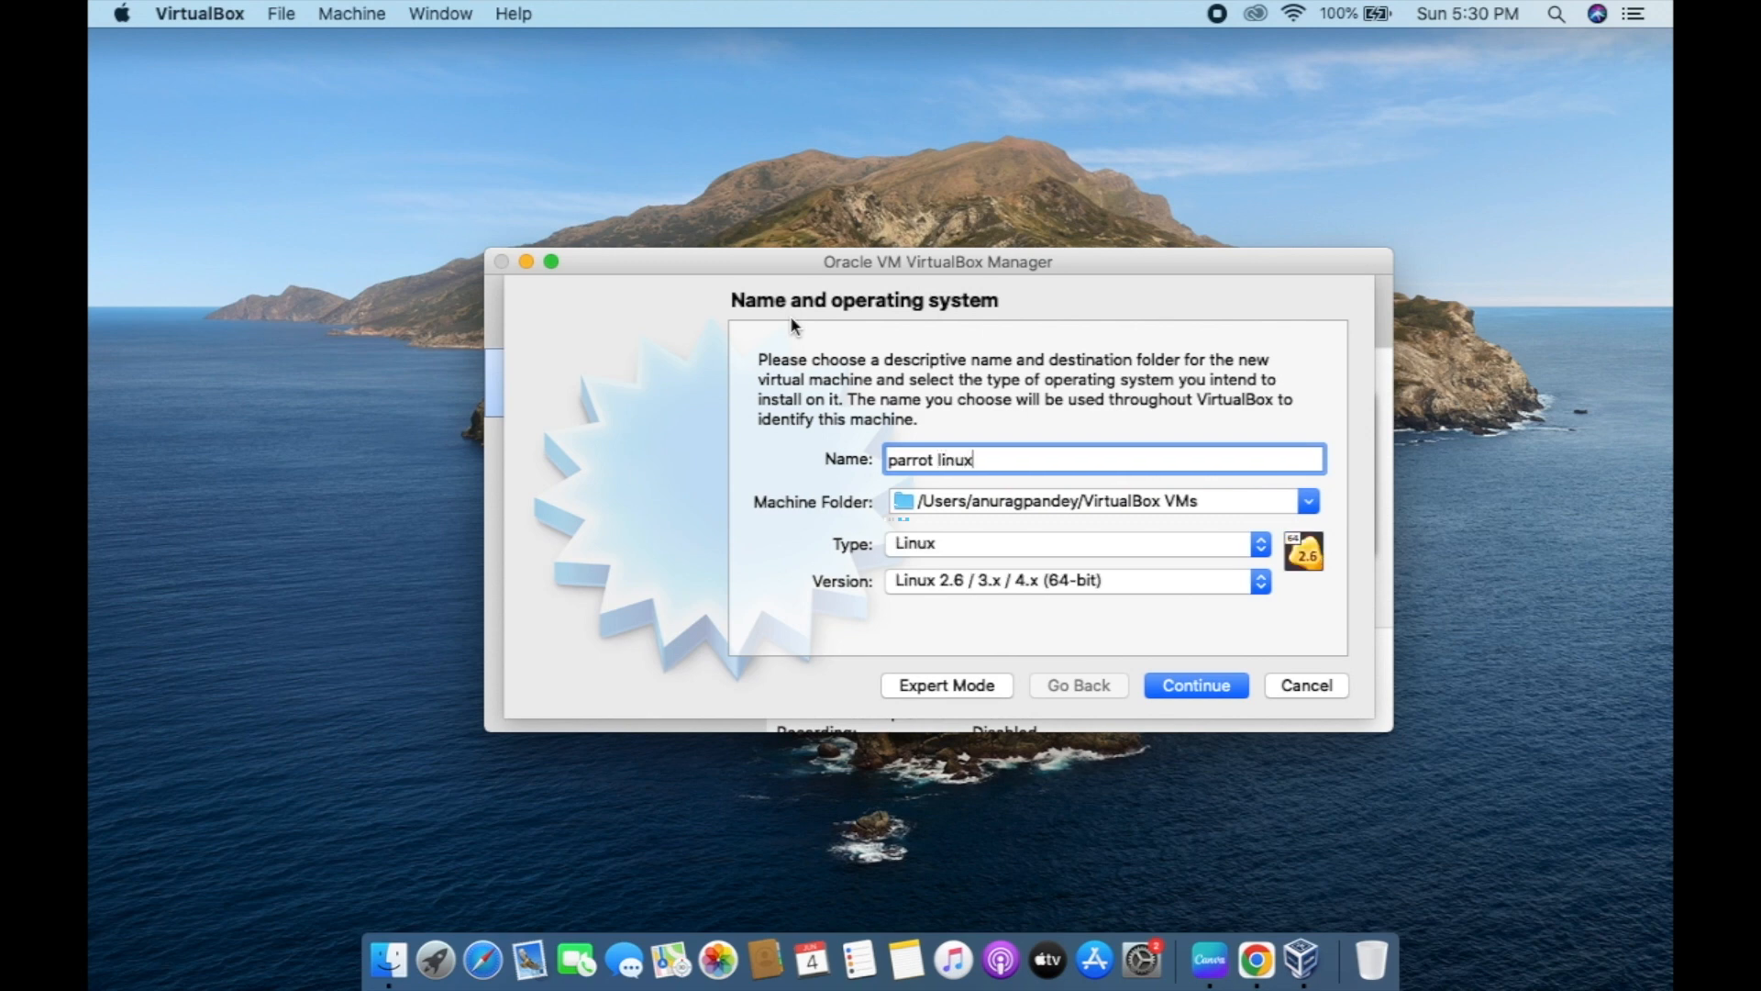
click(1310, 502)
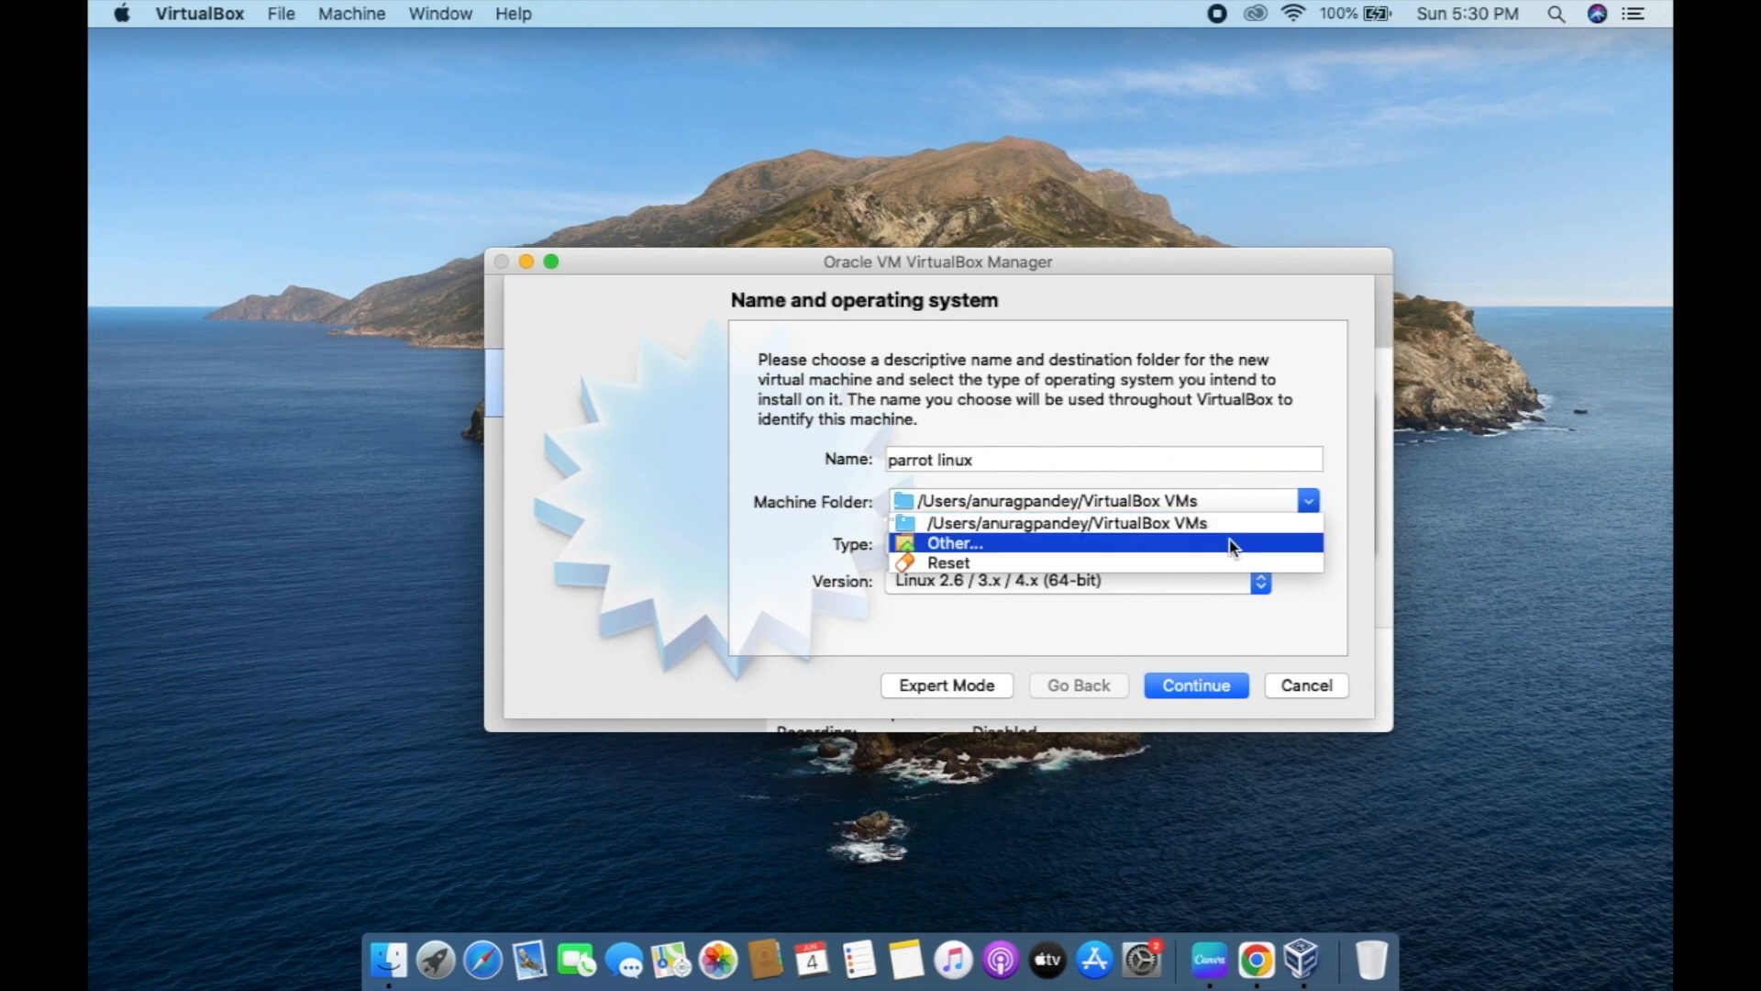
click(1051, 548)
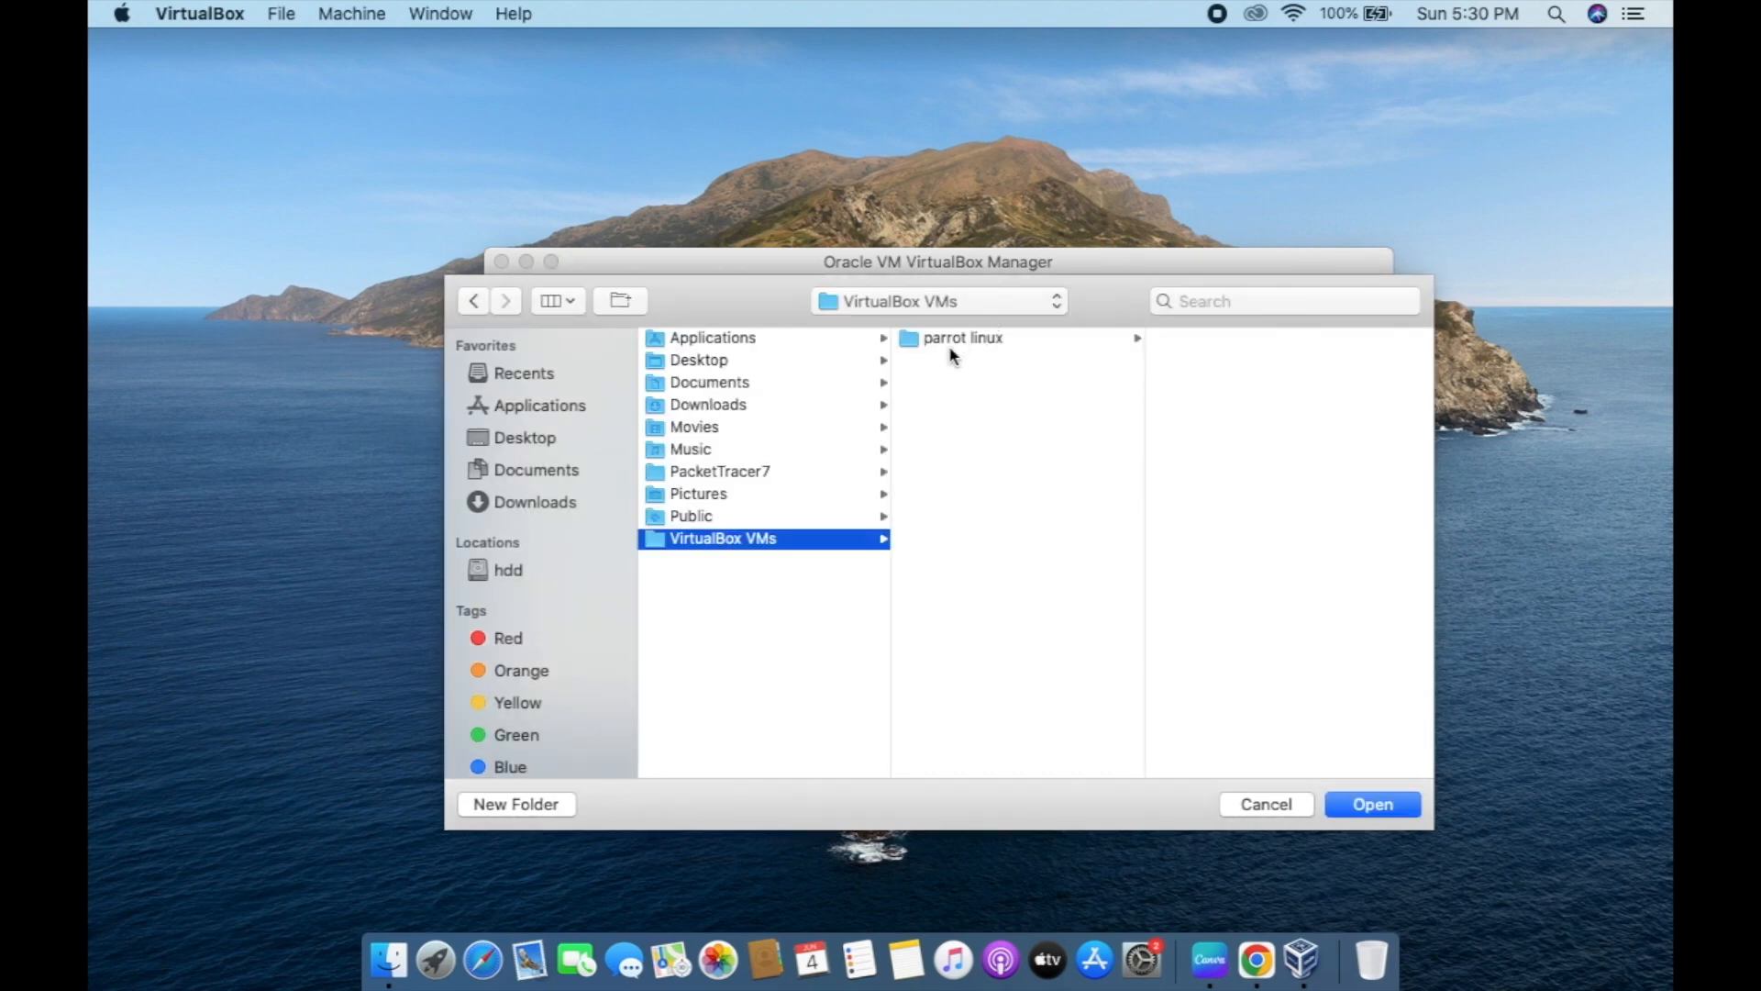
click(948, 354)
click(1383, 813)
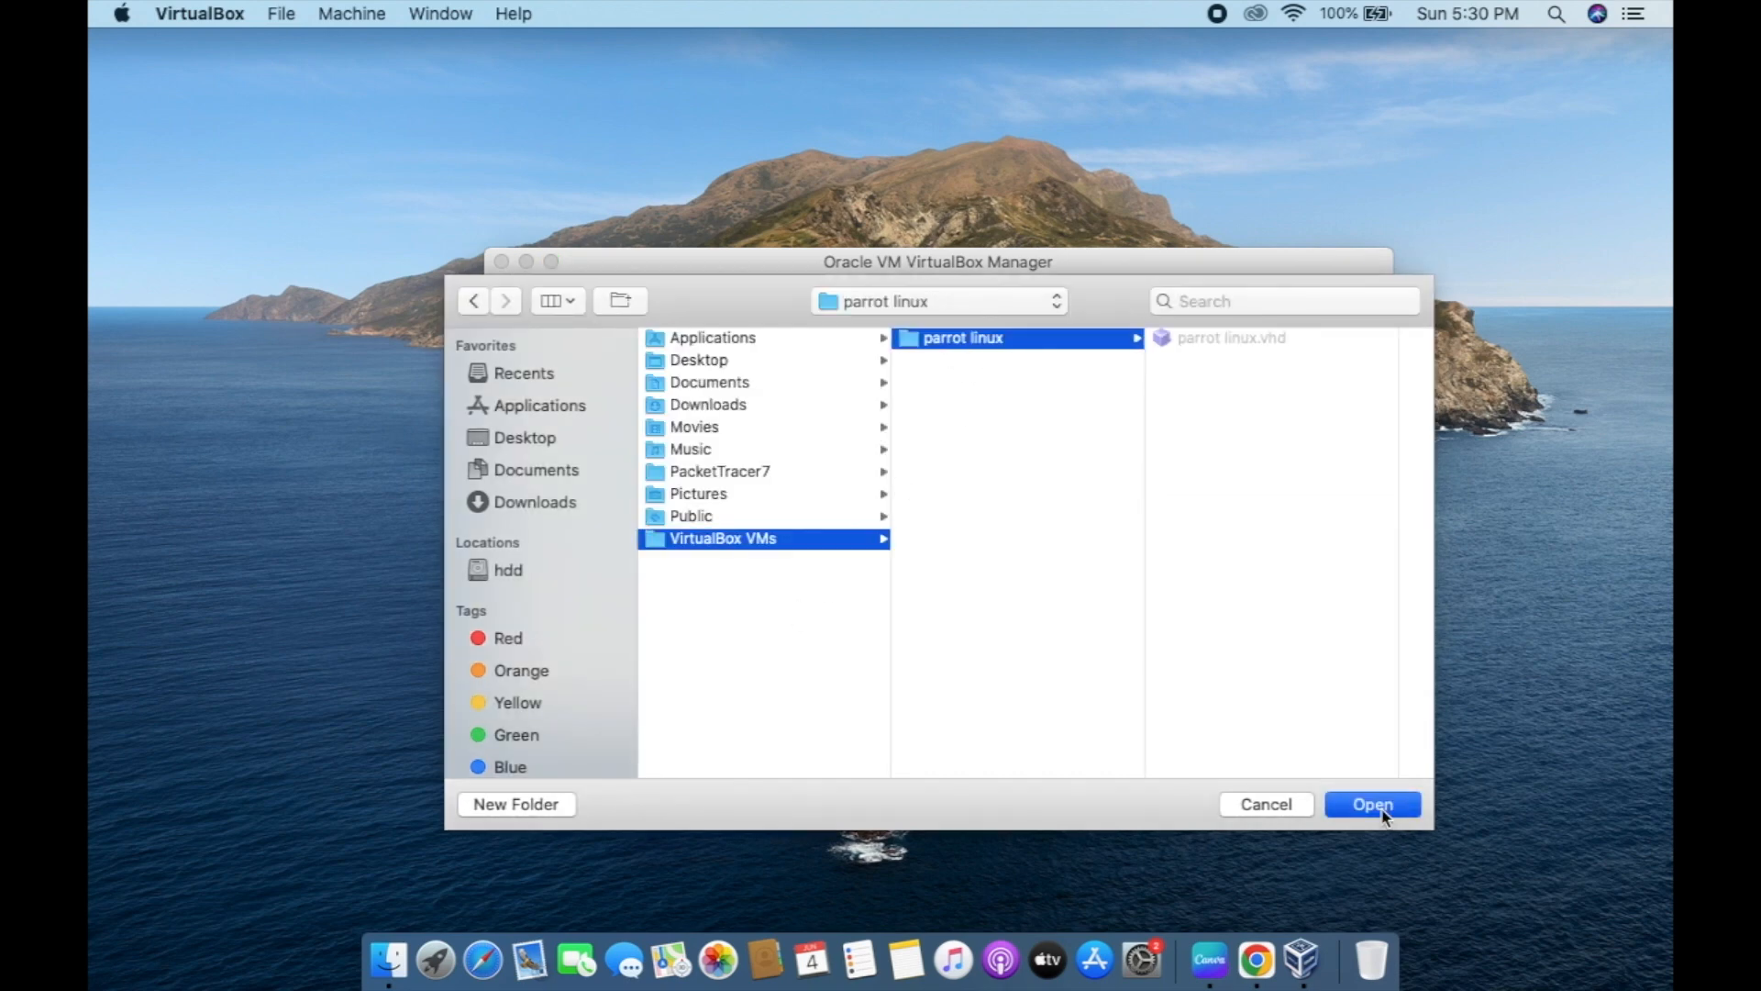
click(1194, 688)
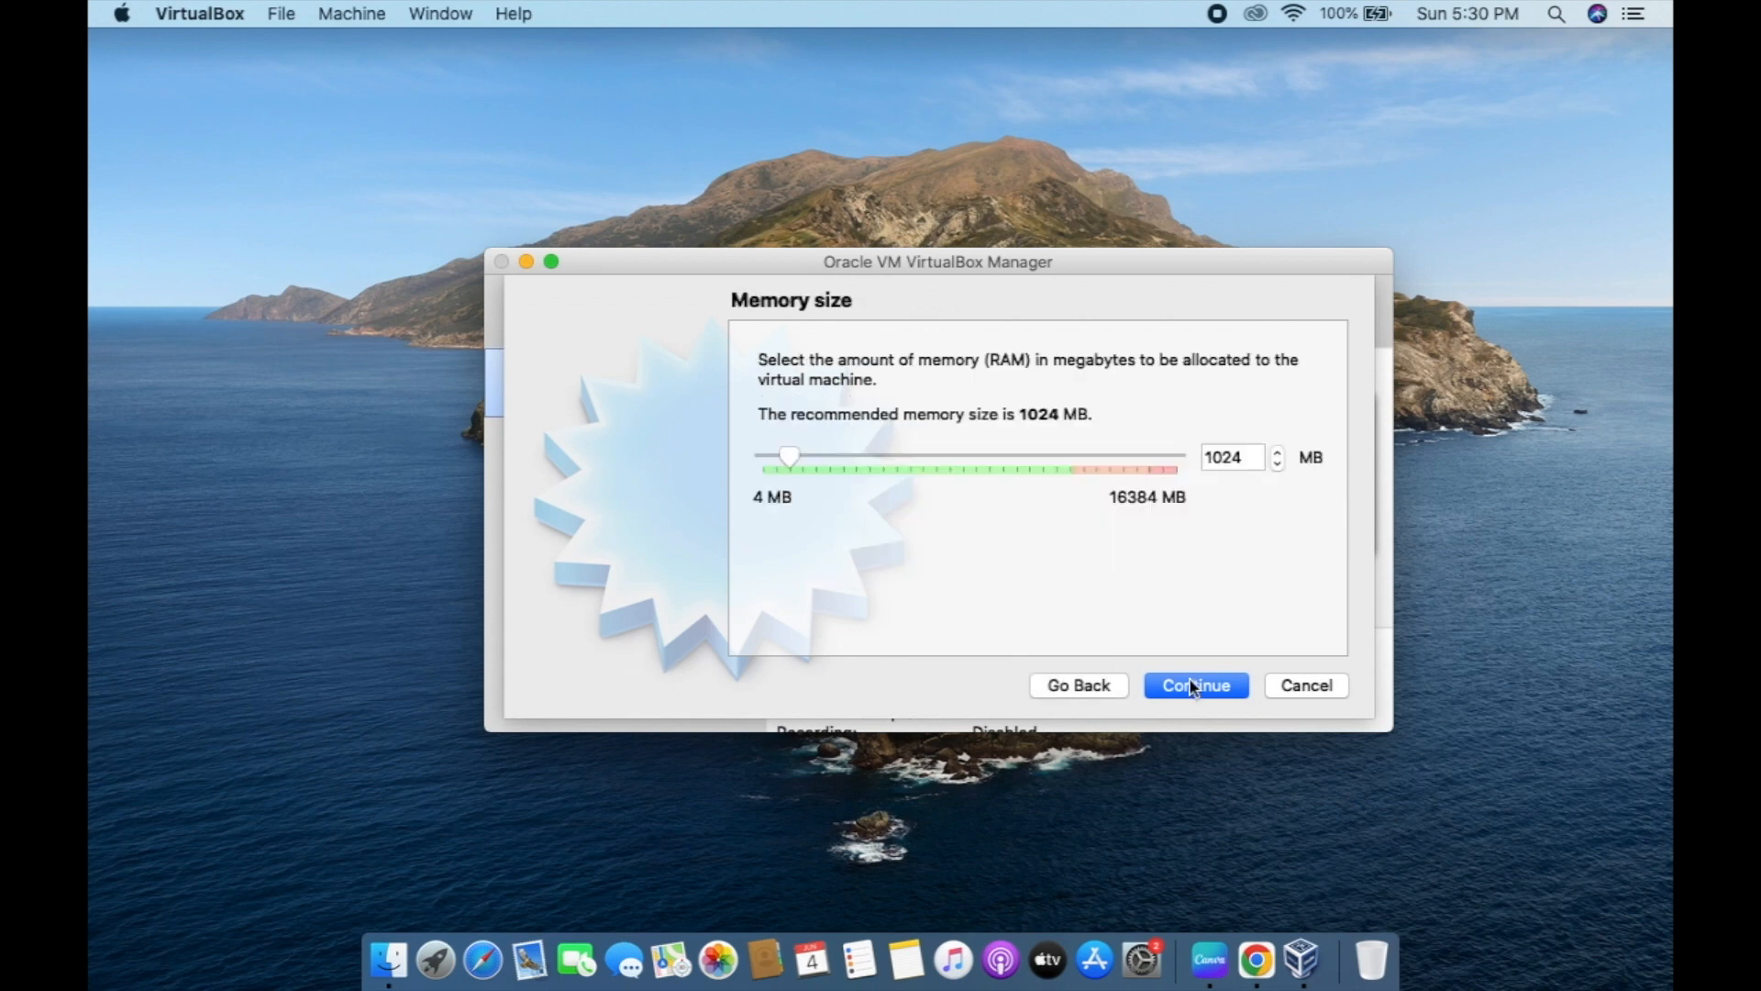
Give the machine about 11306 MB of memory and choose to create a new virtual disk.
click(1044, 460)
click(1211, 695)
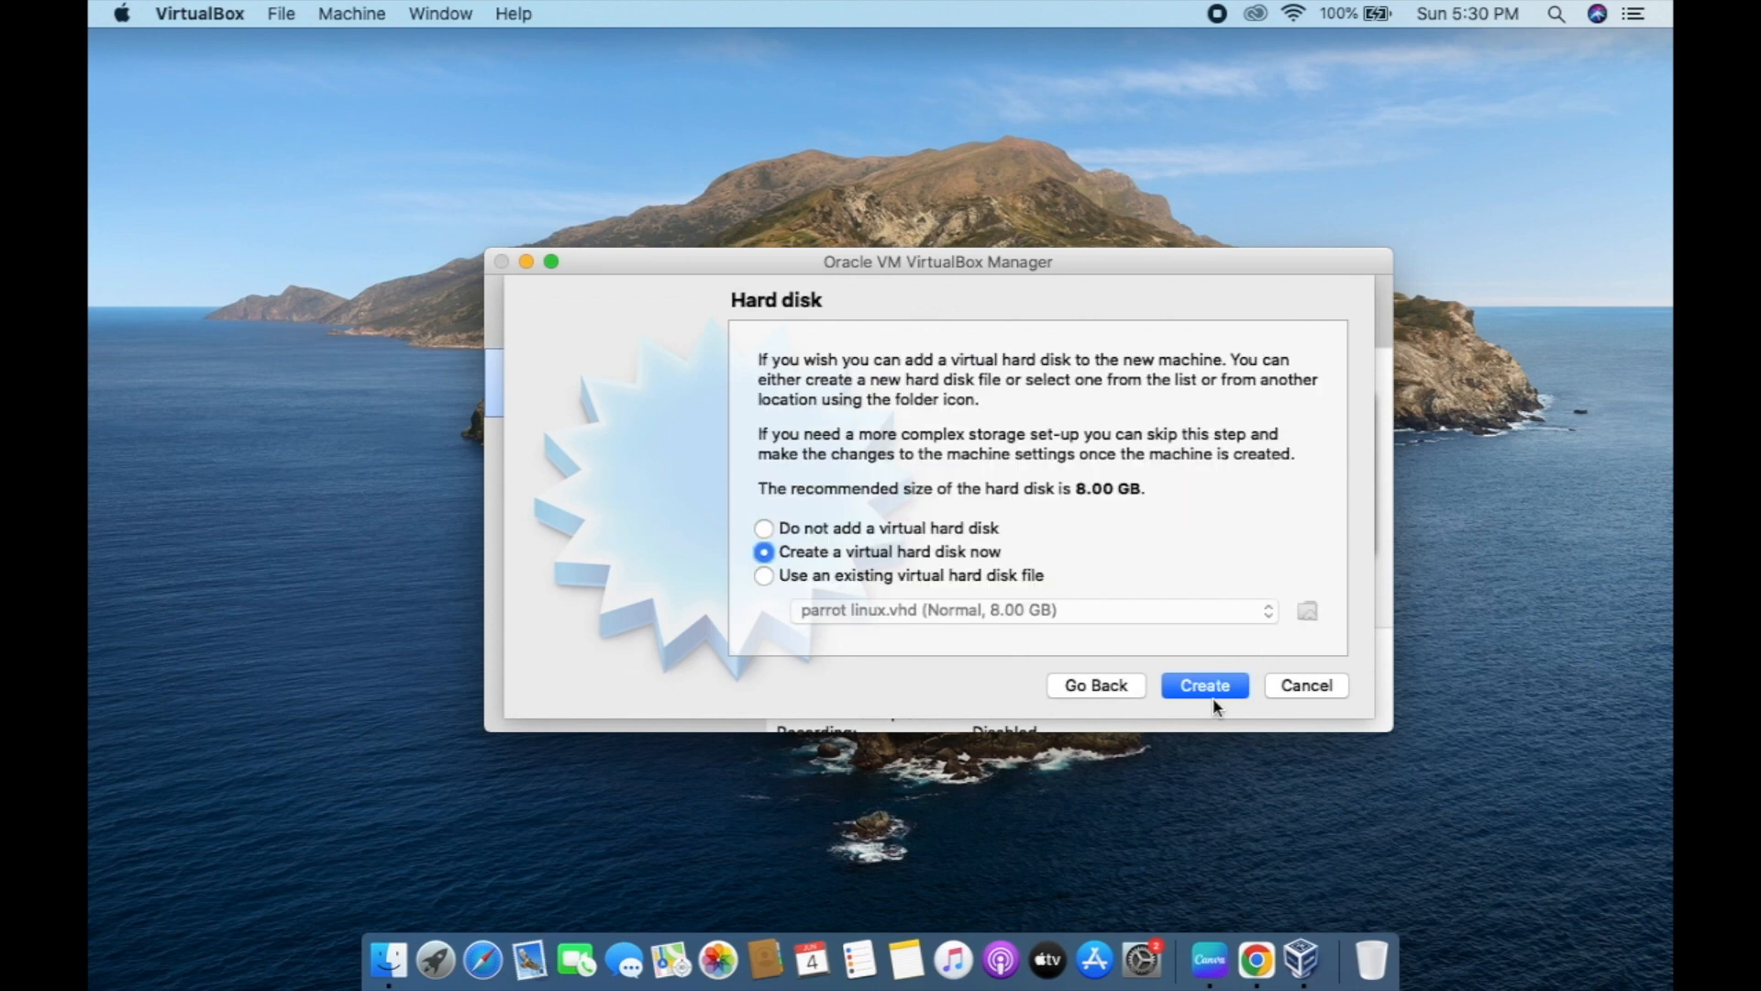
click(943, 574)
click(949, 562)
click(965, 534)
click(939, 554)
click(1213, 696)
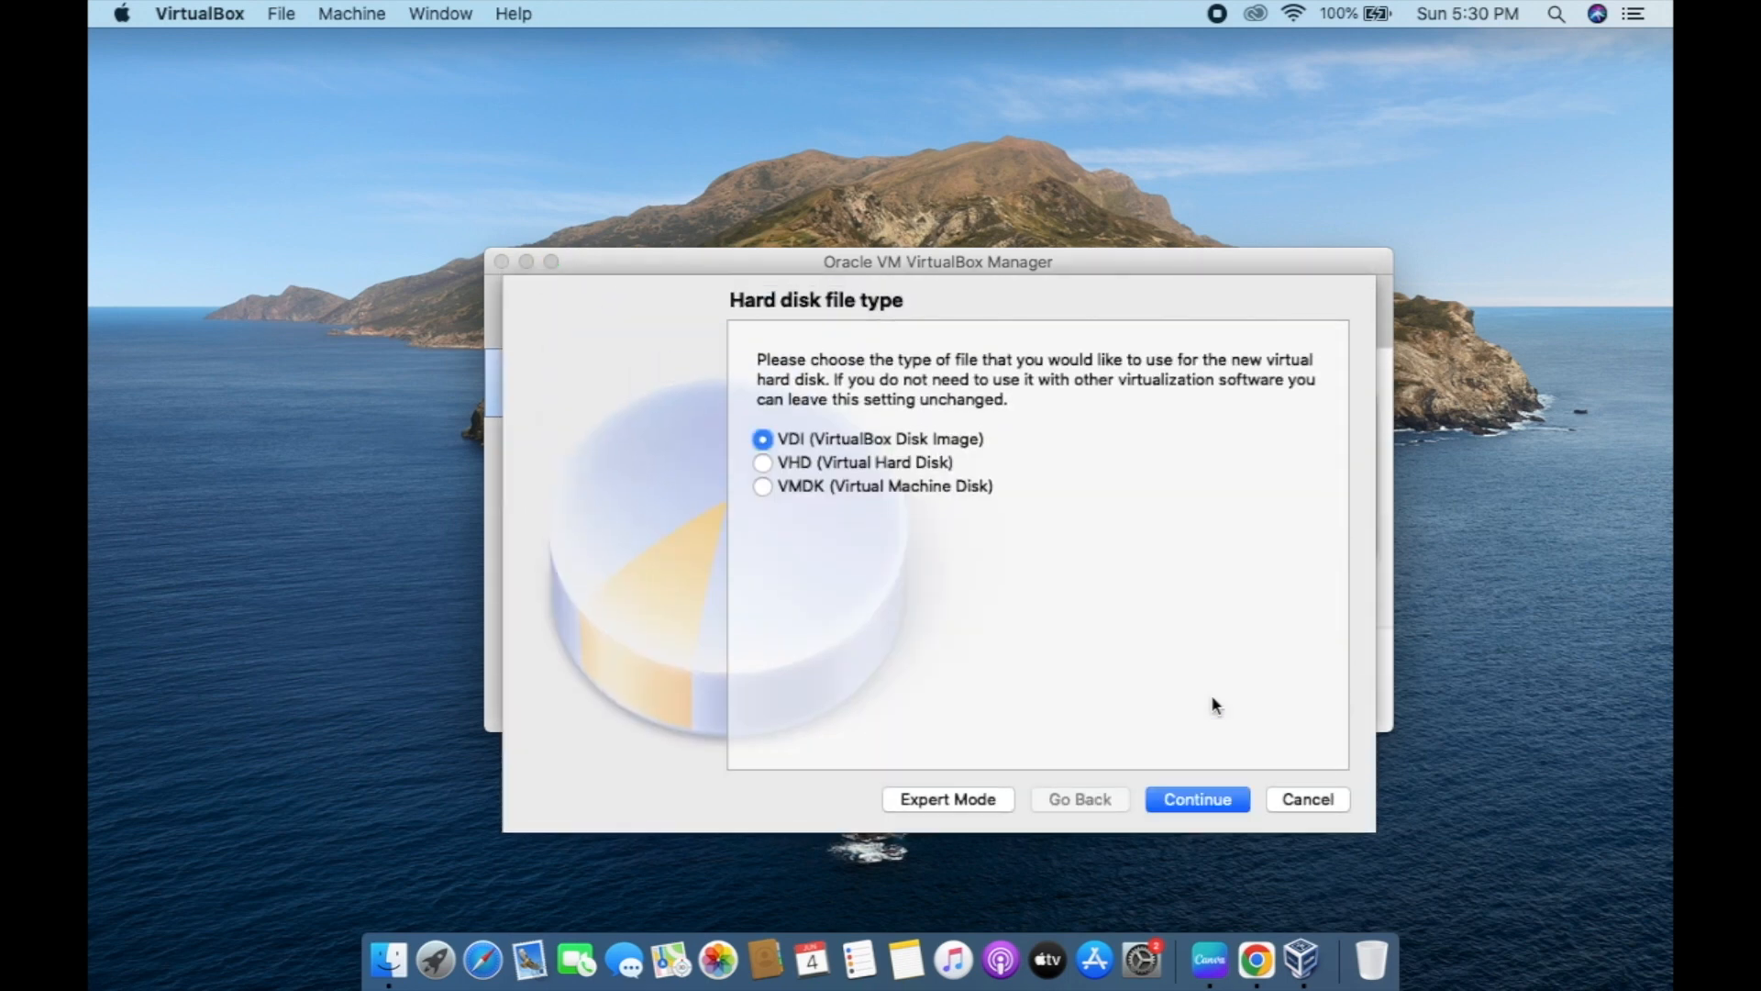
Create a dynamically allocated 50 GB VHD disk for the machine.
click(883, 463)
click(1178, 804)
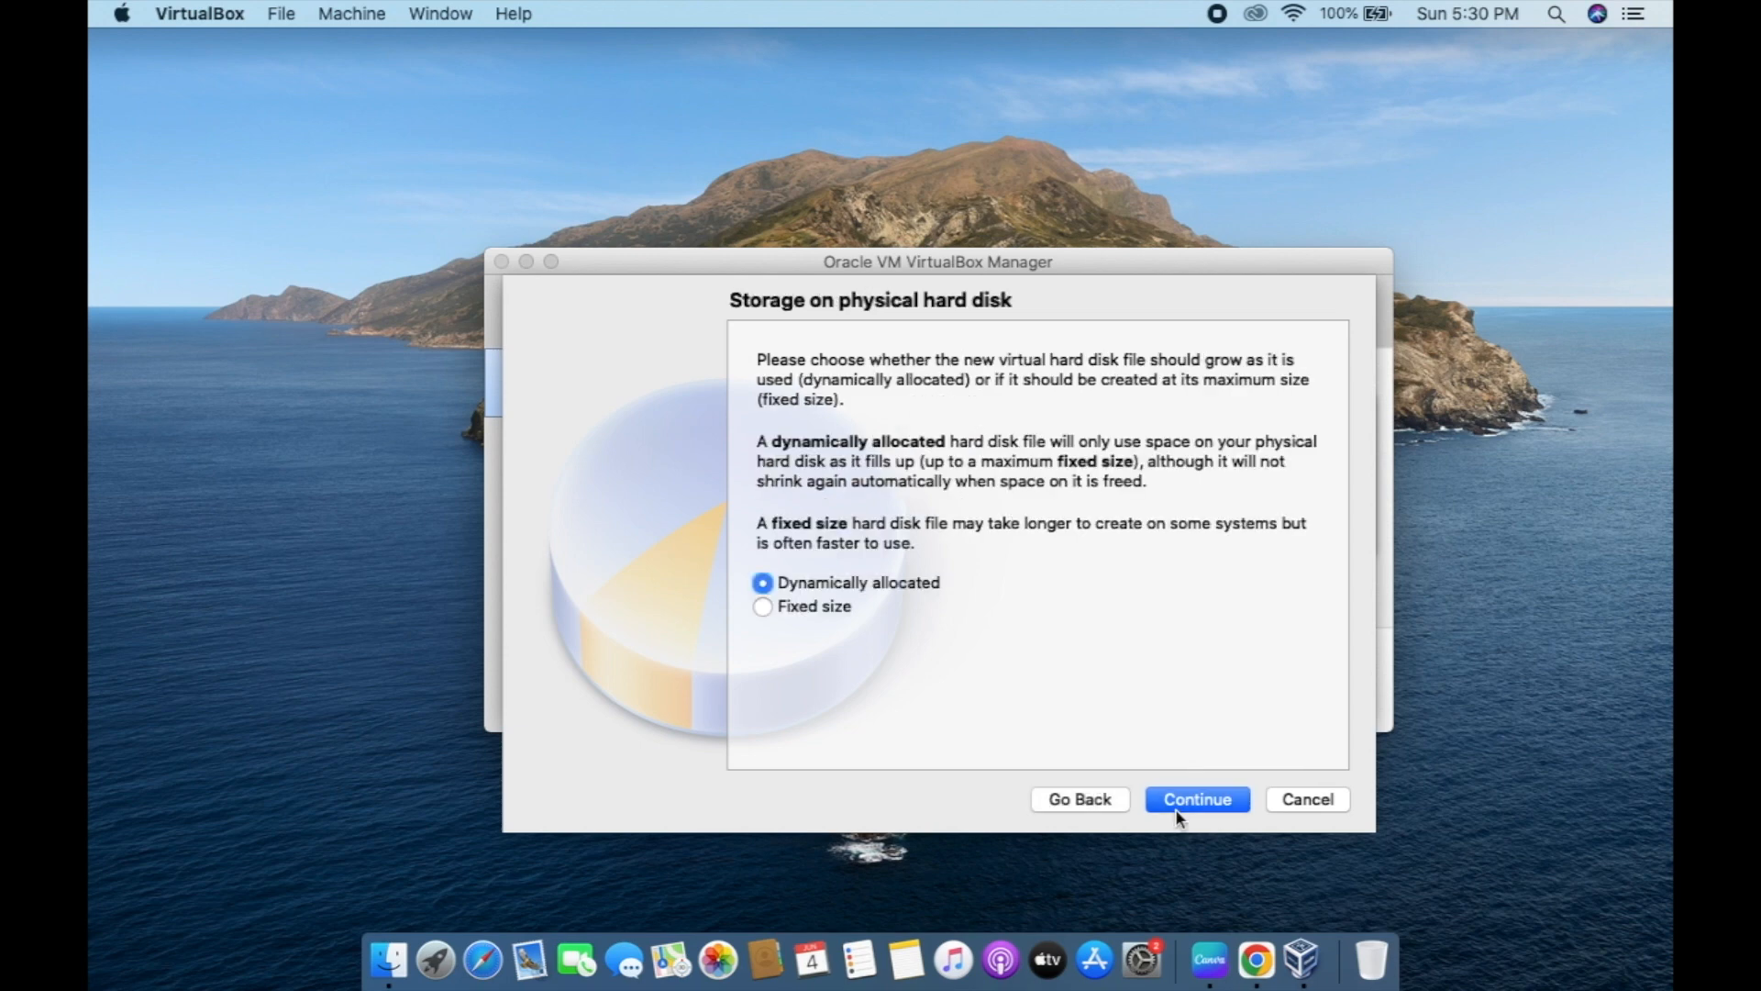
click(1177, 811)
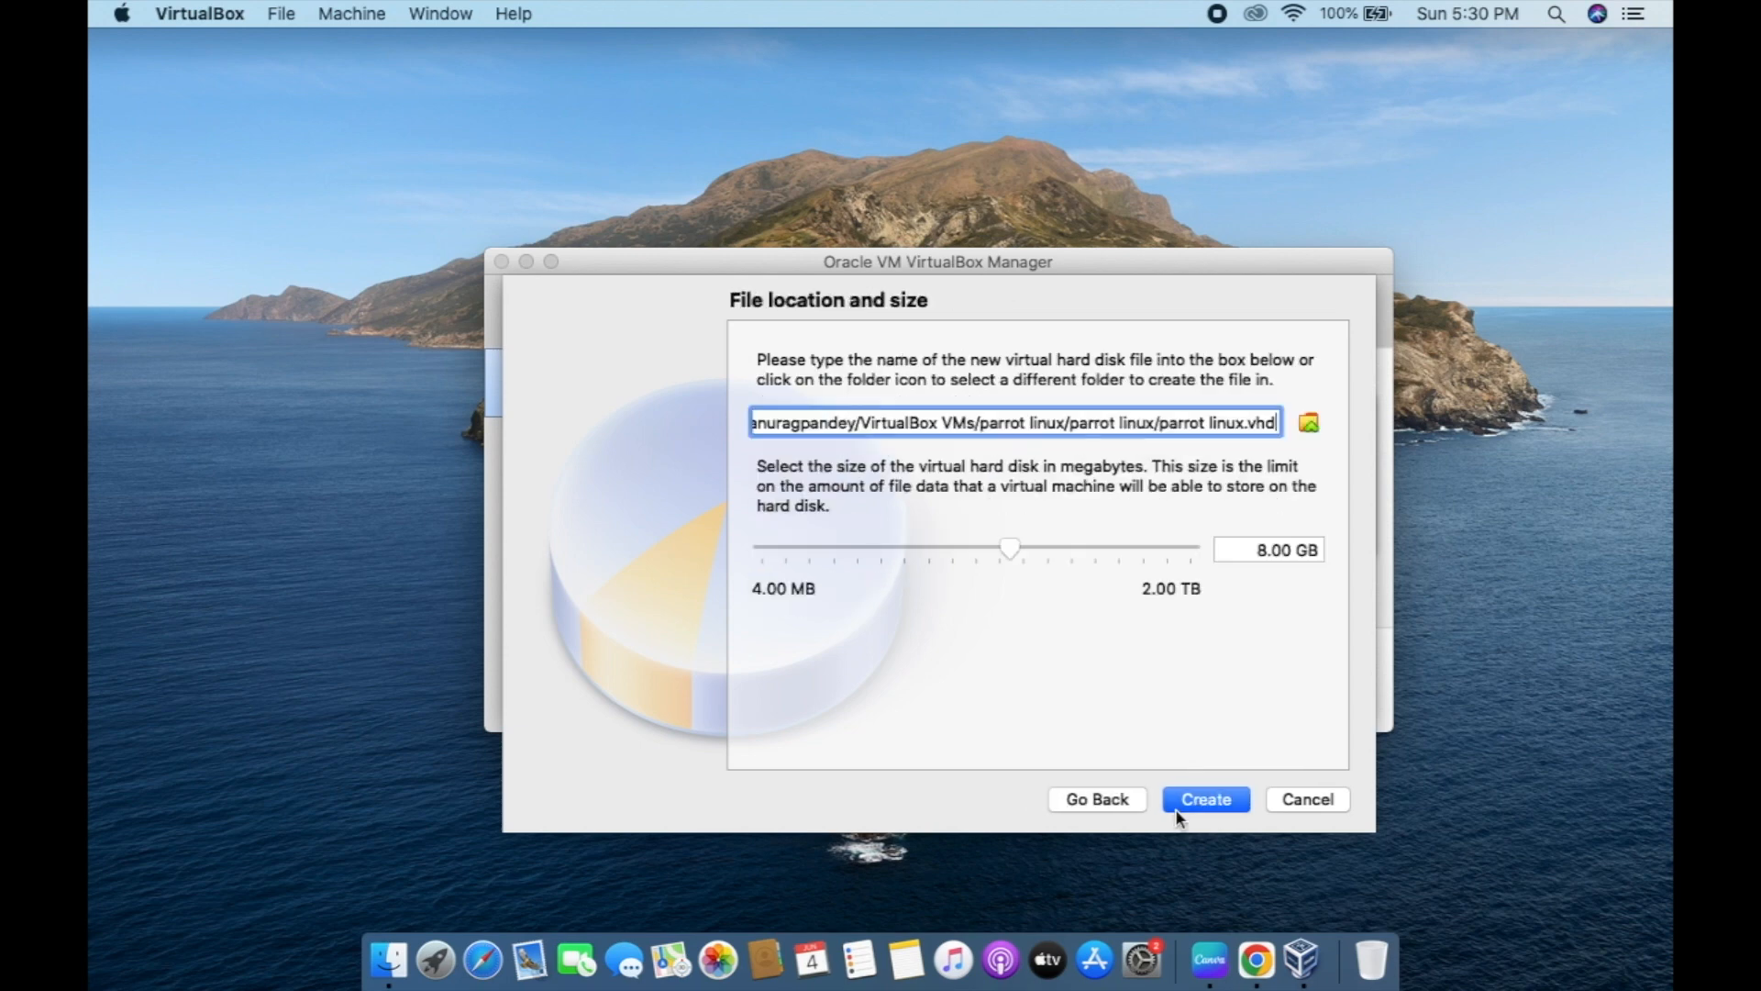
click(1264, 552)
key(BackSpace)
text(50)
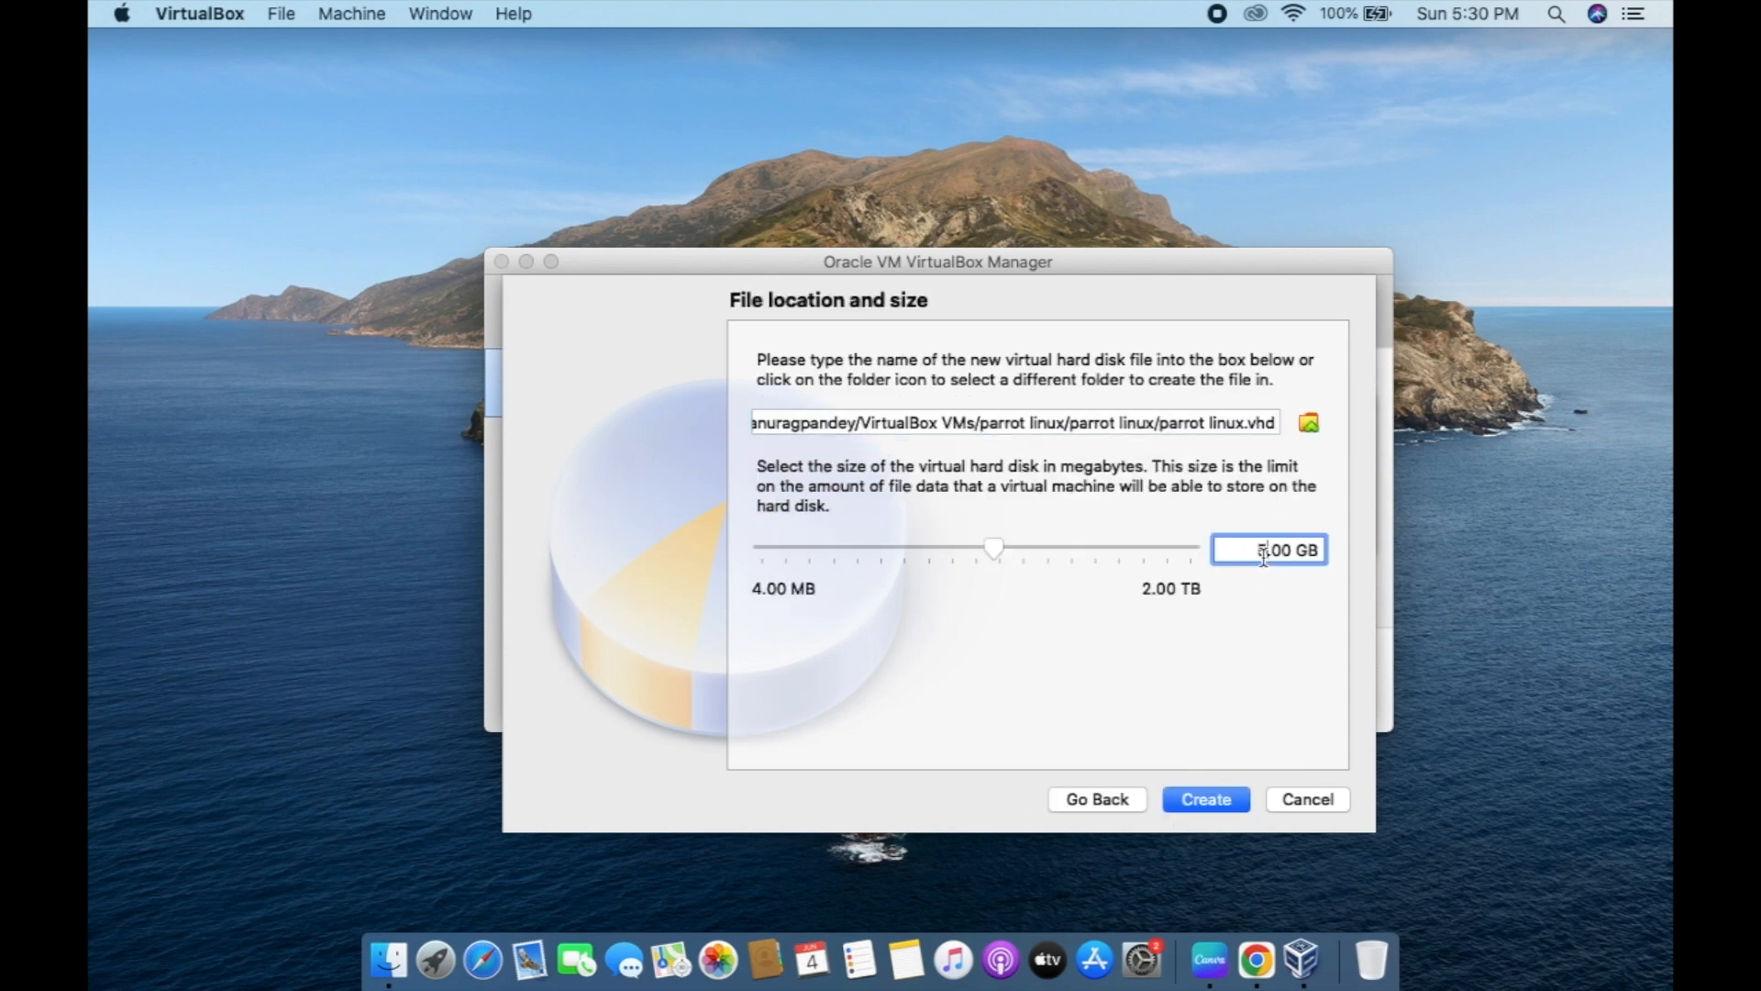
click(1200, 798)
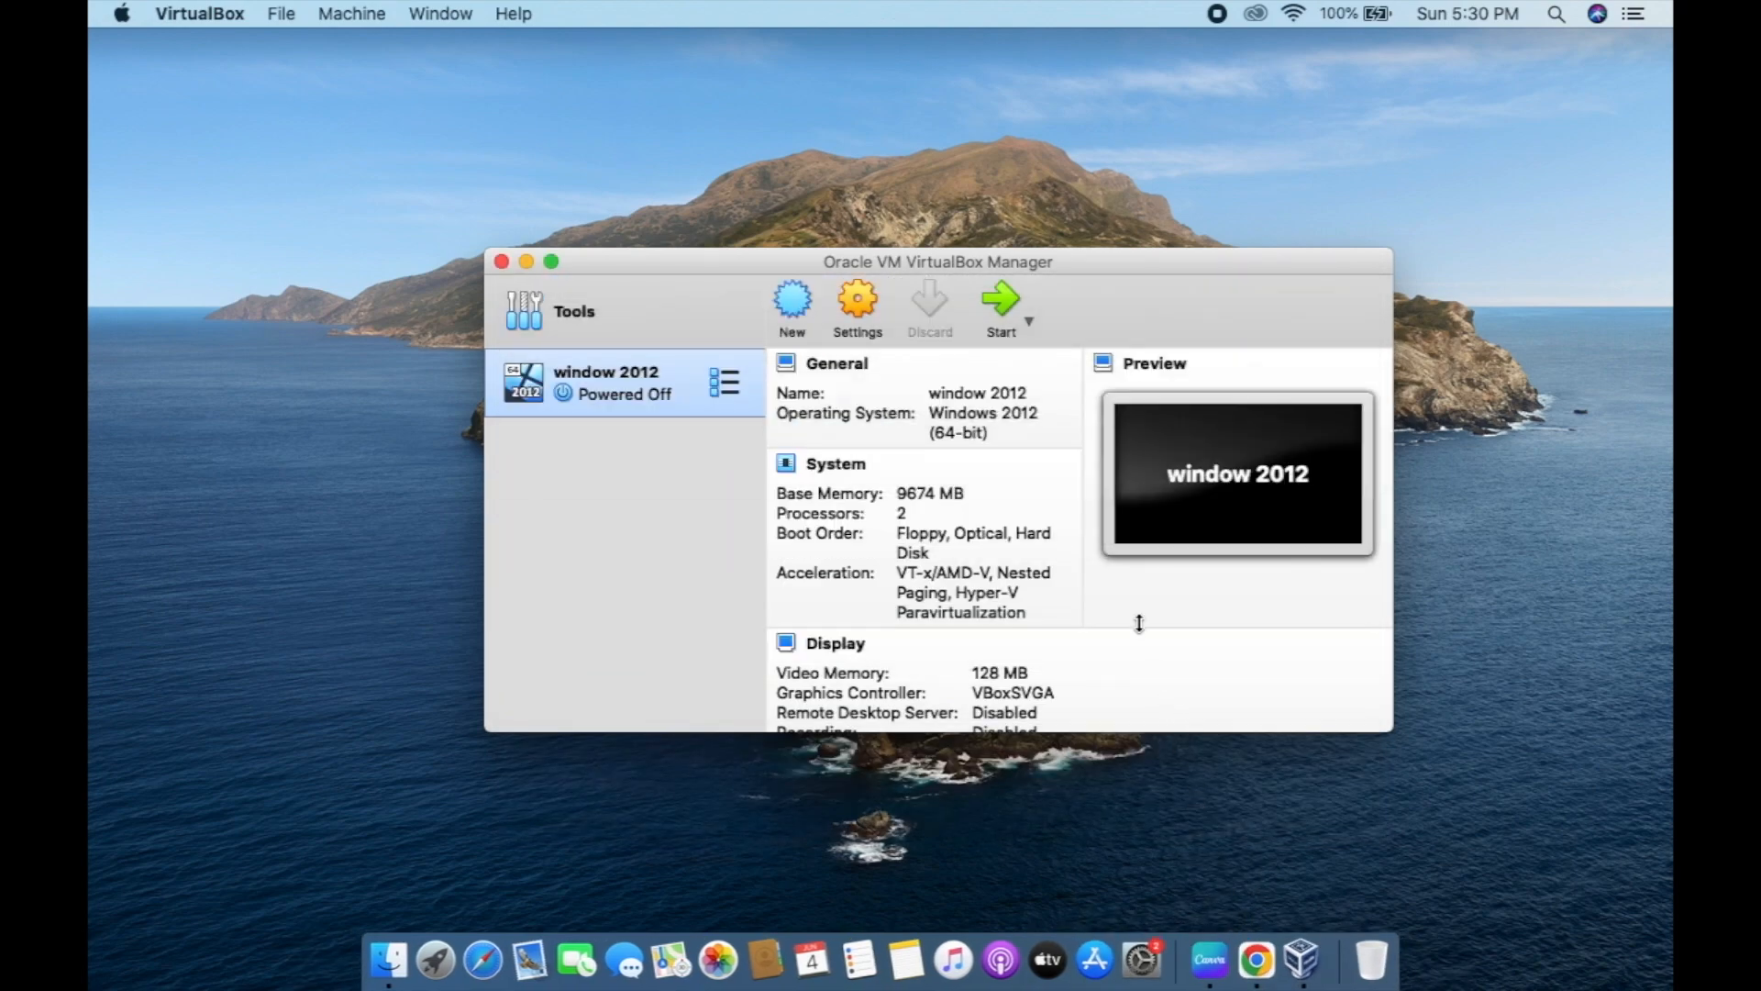
Set the parrot linux machine's processor count to 2 in its System settings.
click(852, 323)
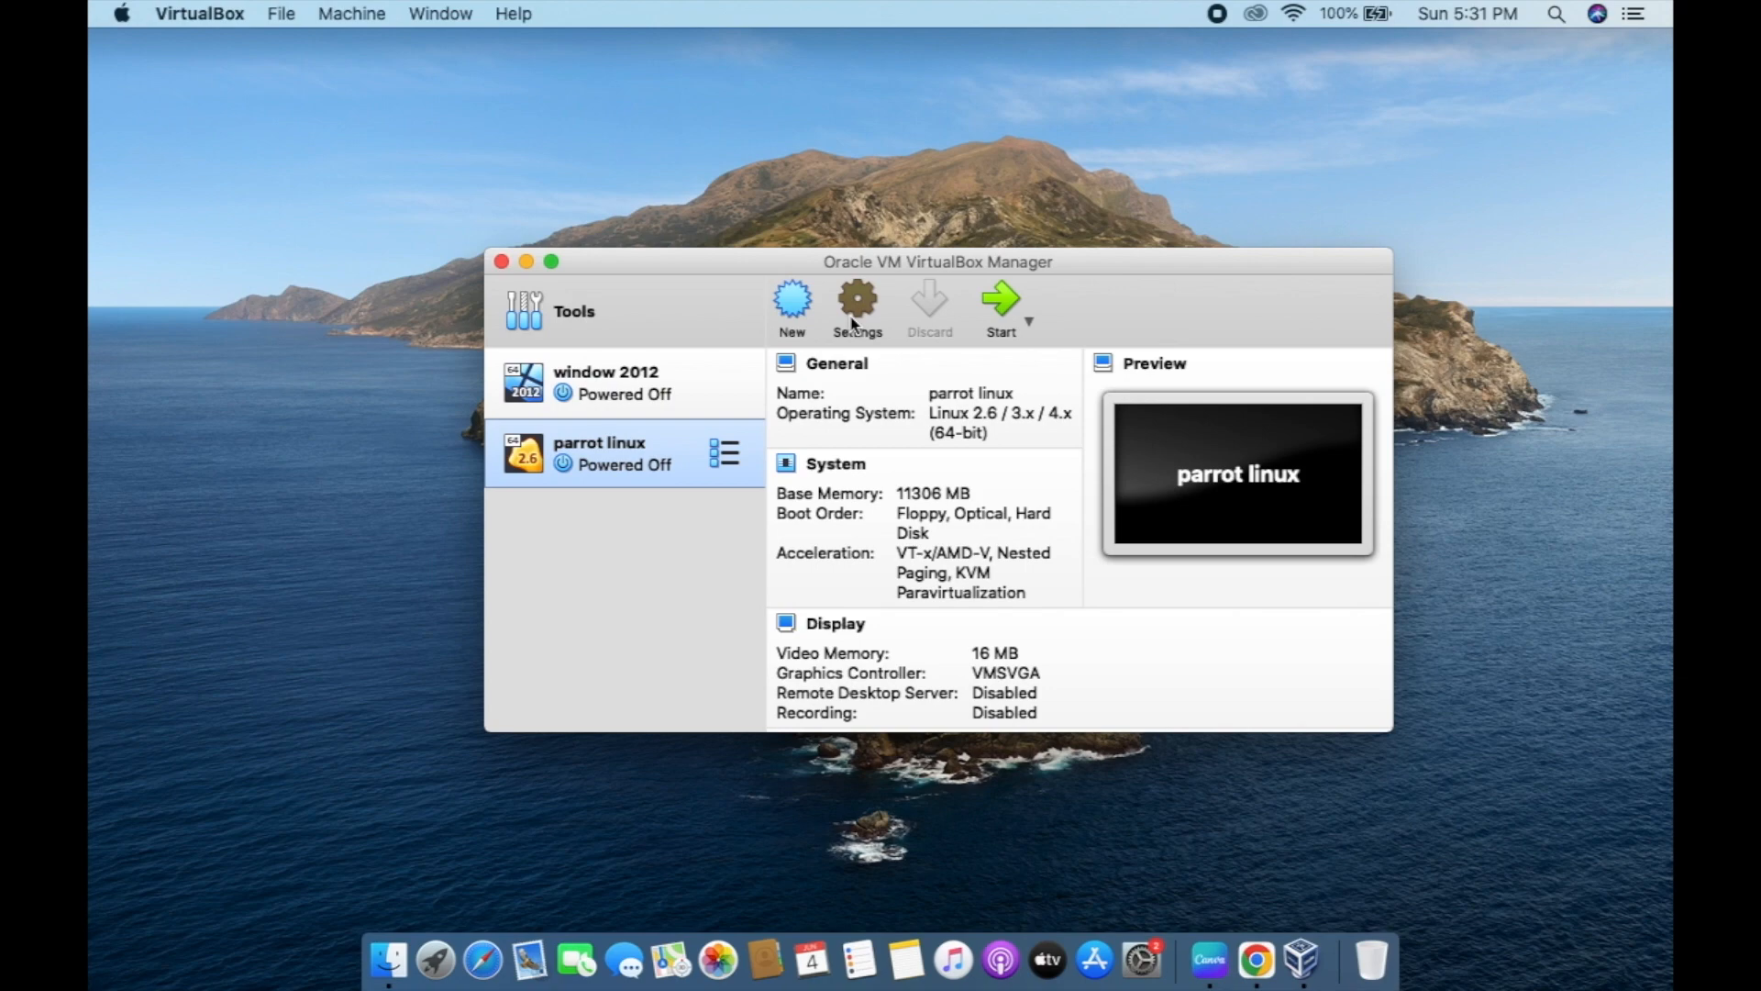
click(661, 175)
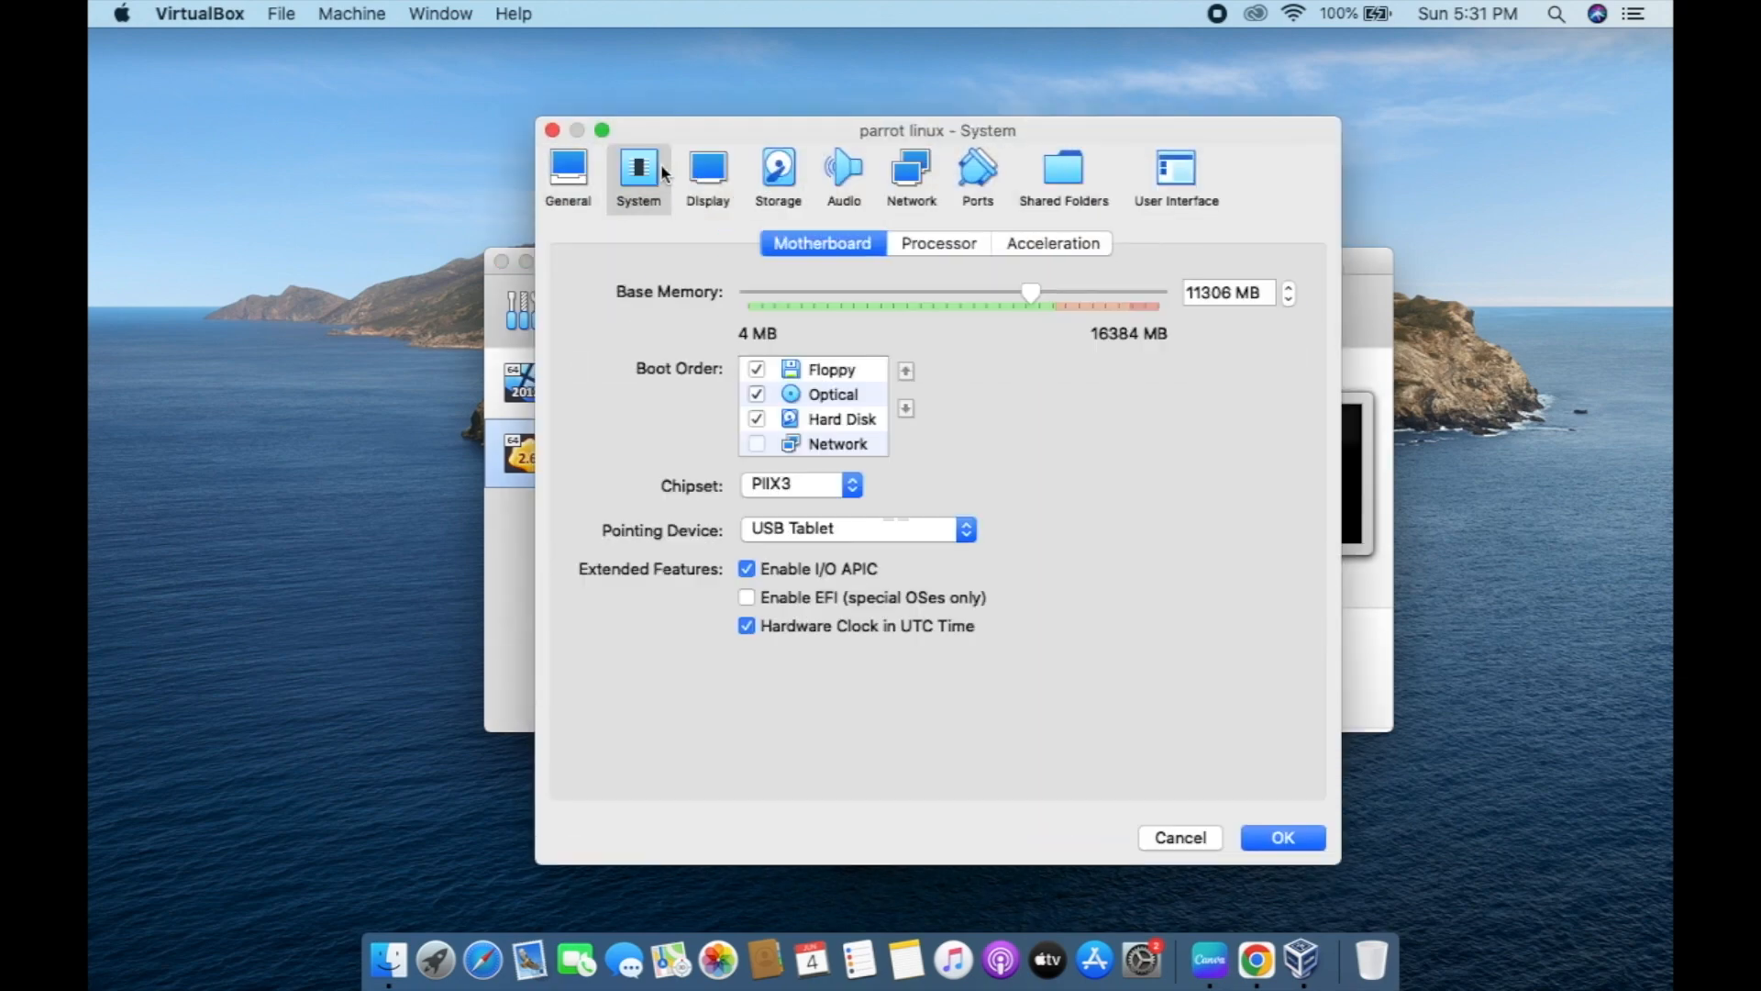
click(922, 248)
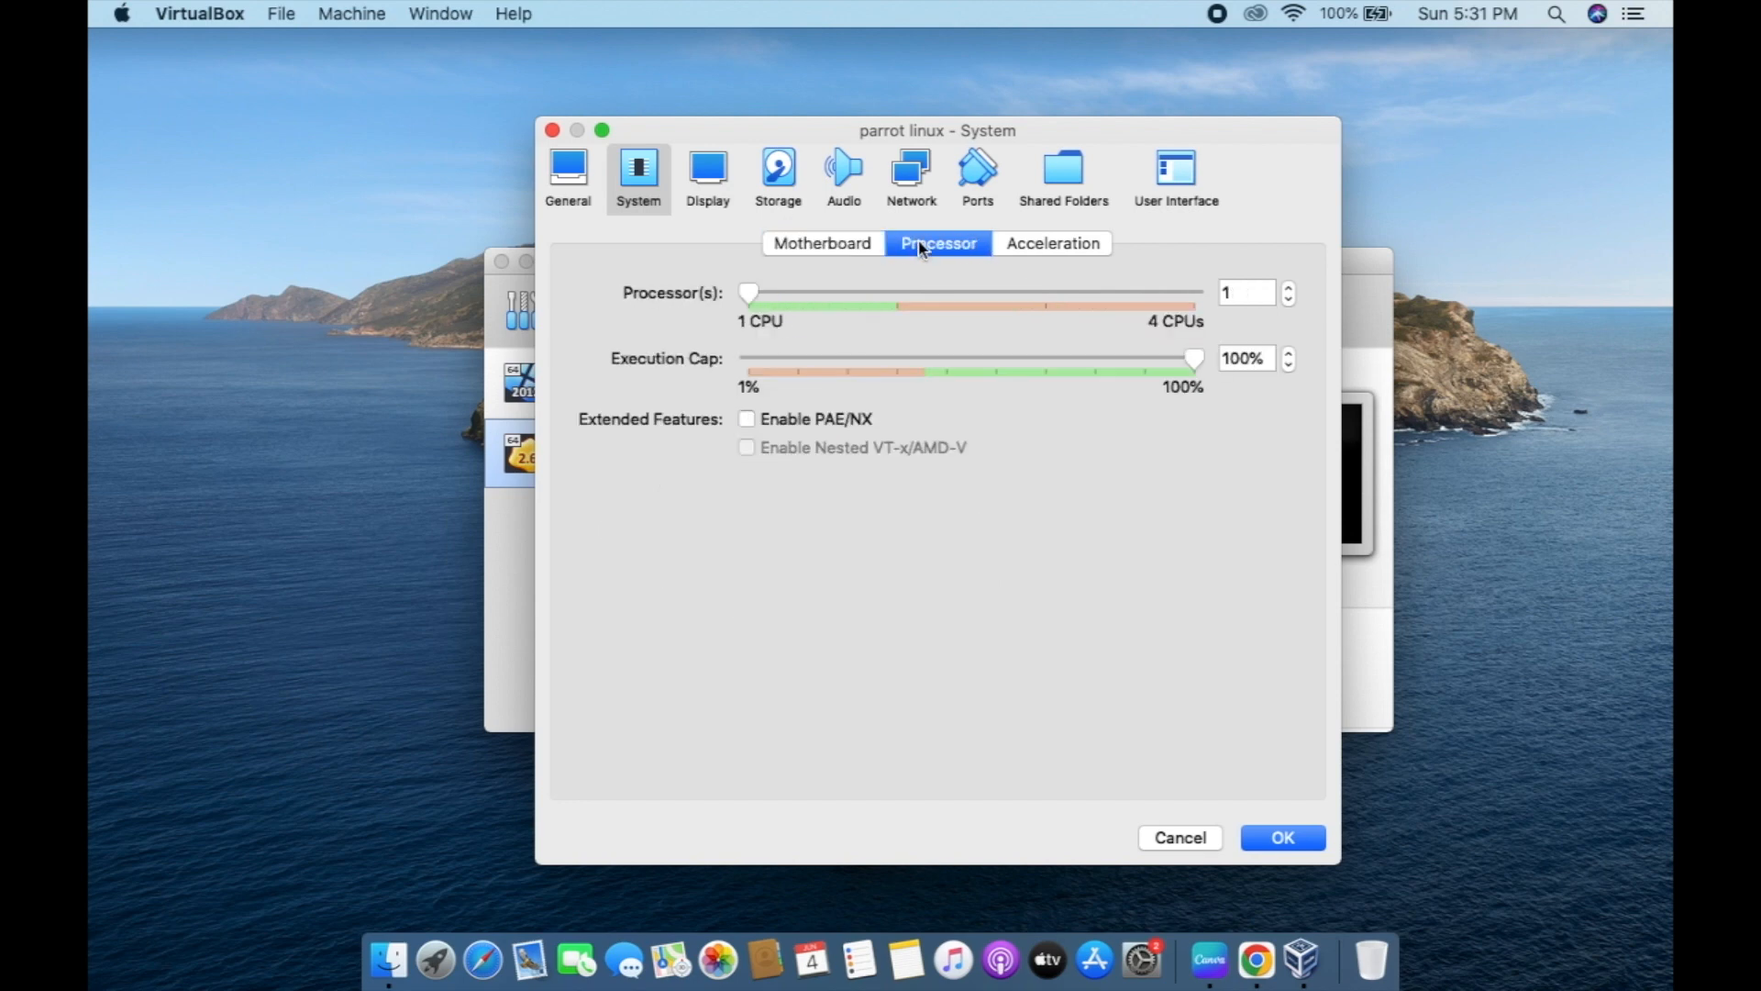
click(892, 301)
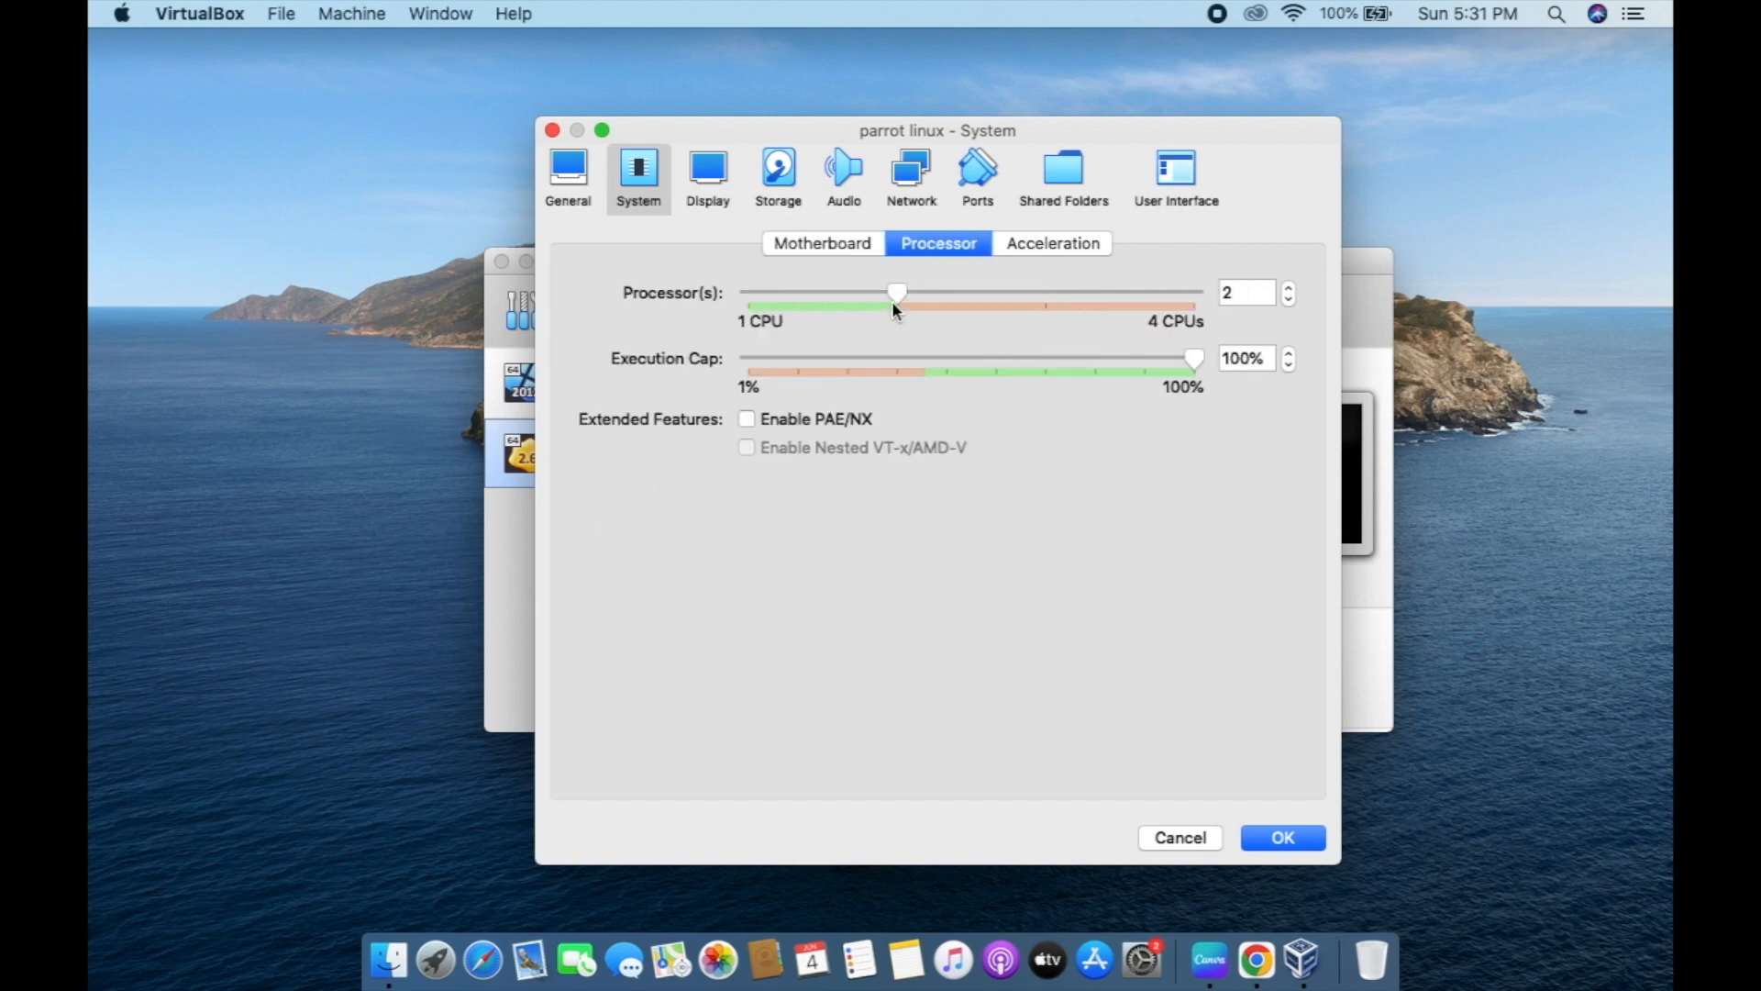
Load Parrot-security-5.2_amd64.iso into the empty optical drive, save, and start parrot linux.
click(720, 187)
click(778, 173)
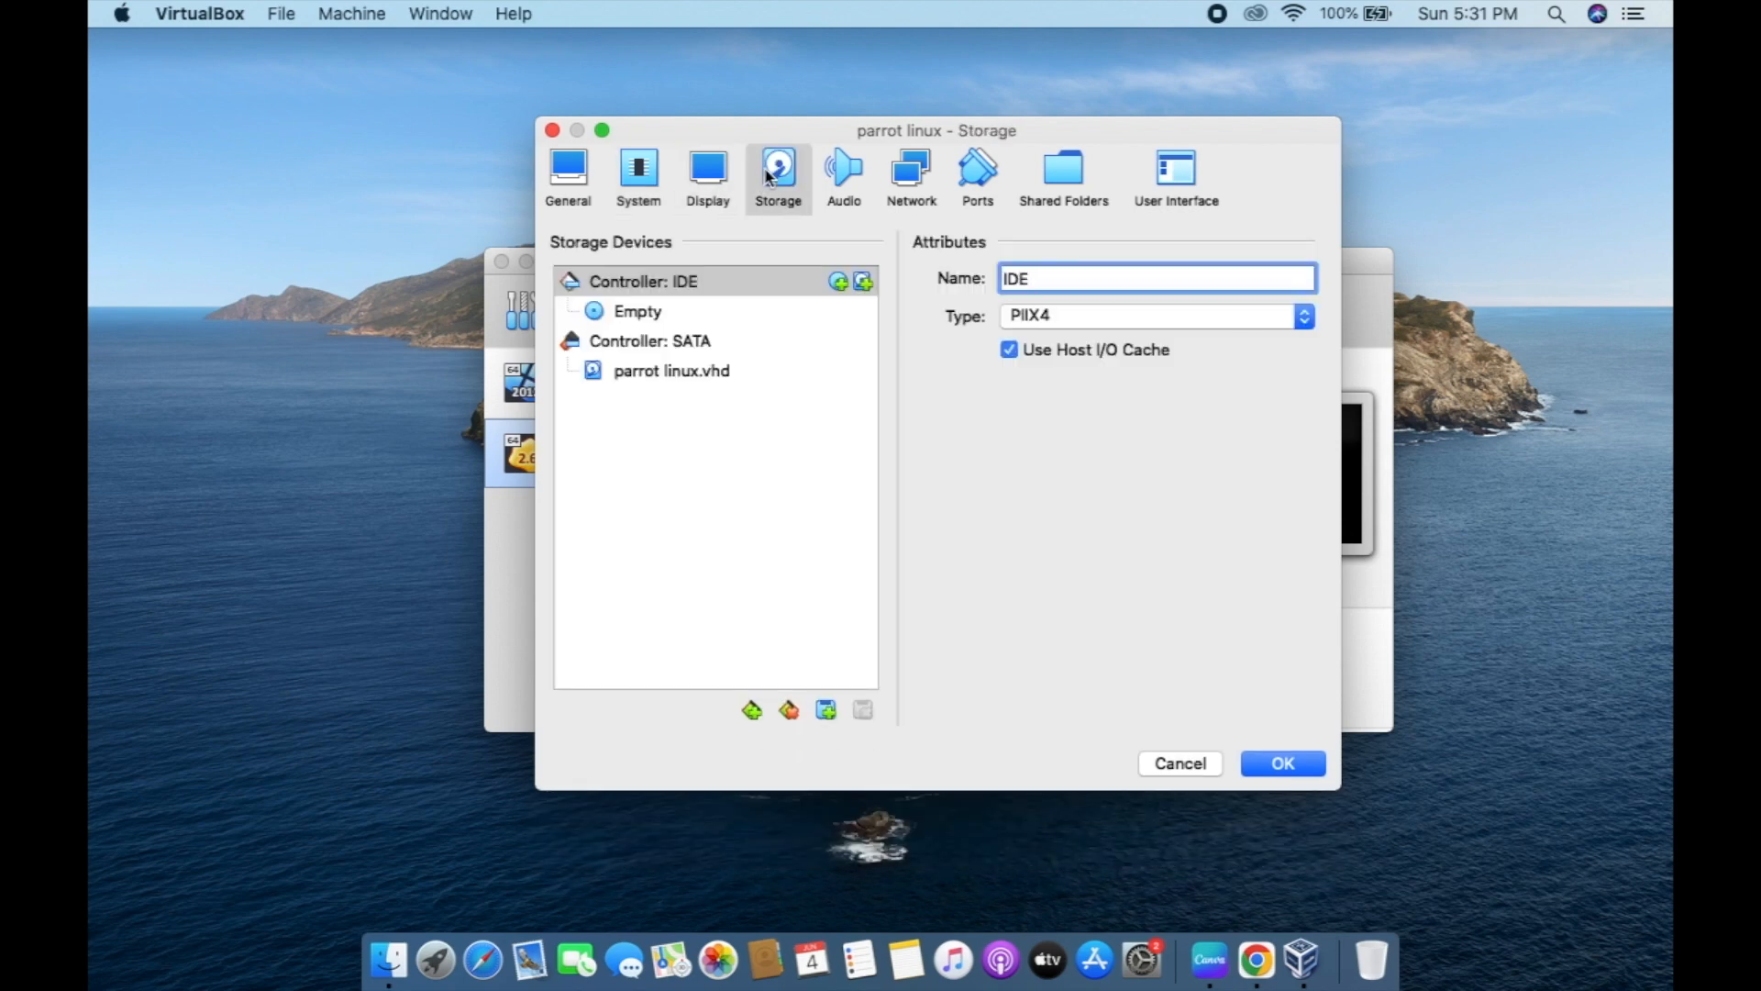
key(Down)
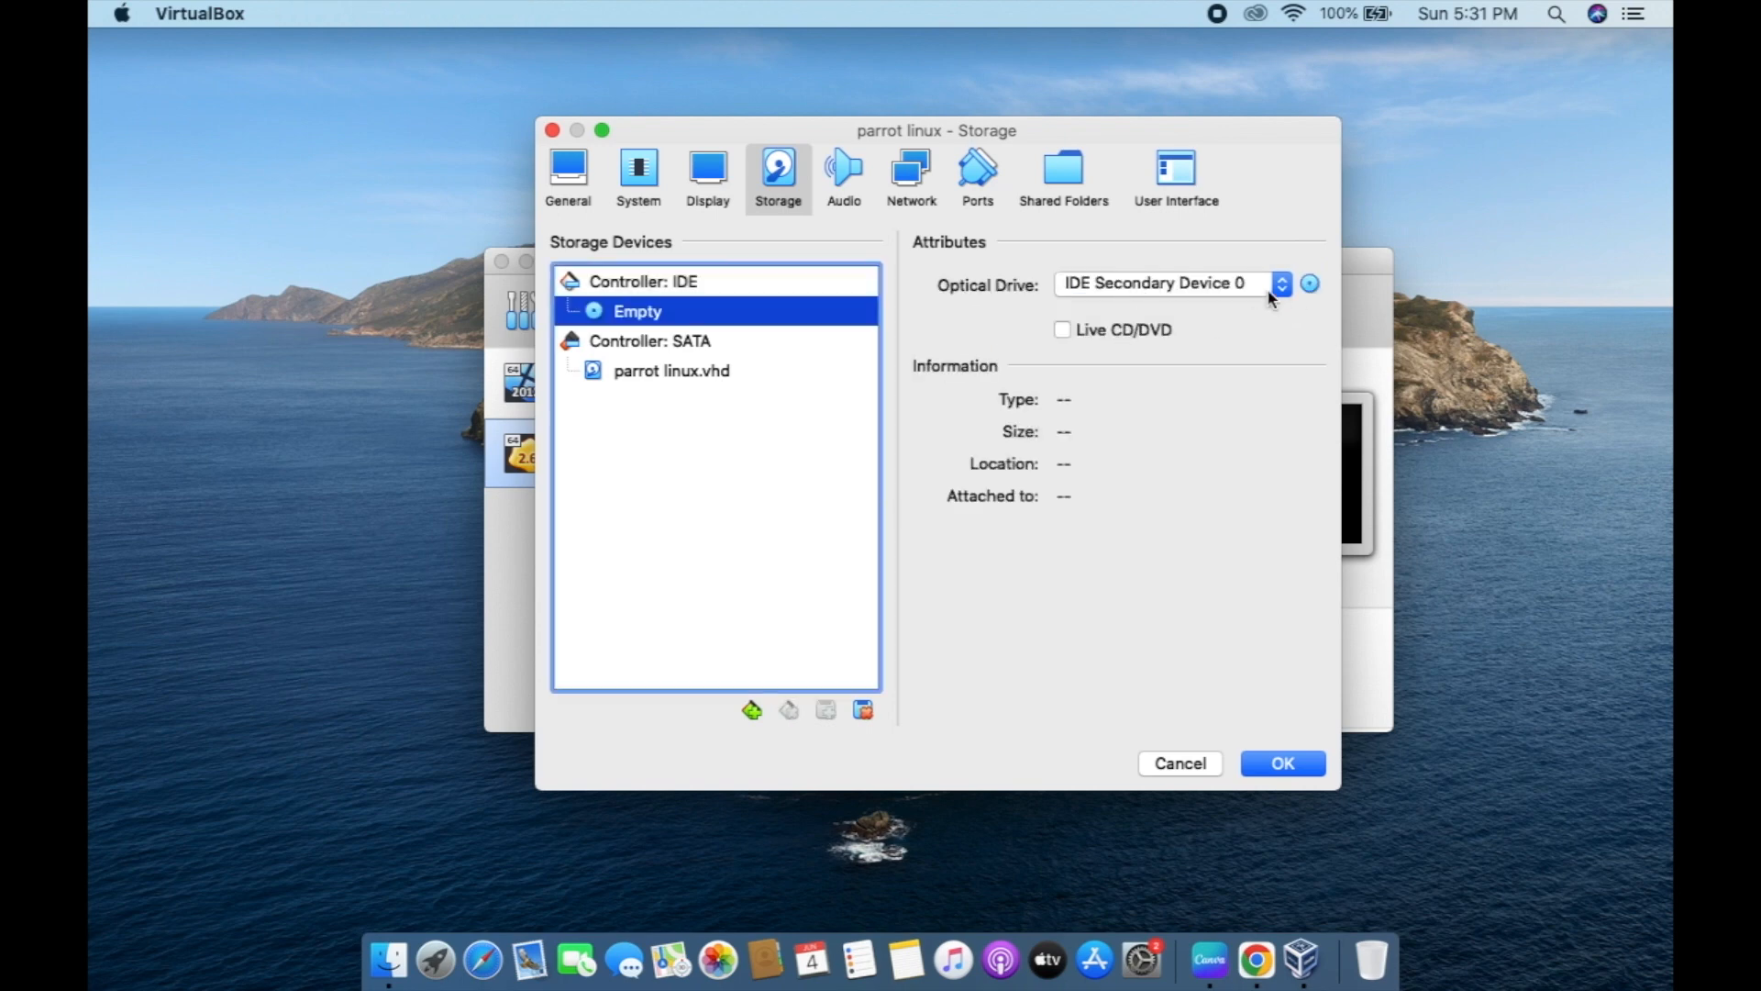
click(1270, 290)
click(1268, 288)
click(1317, 287)
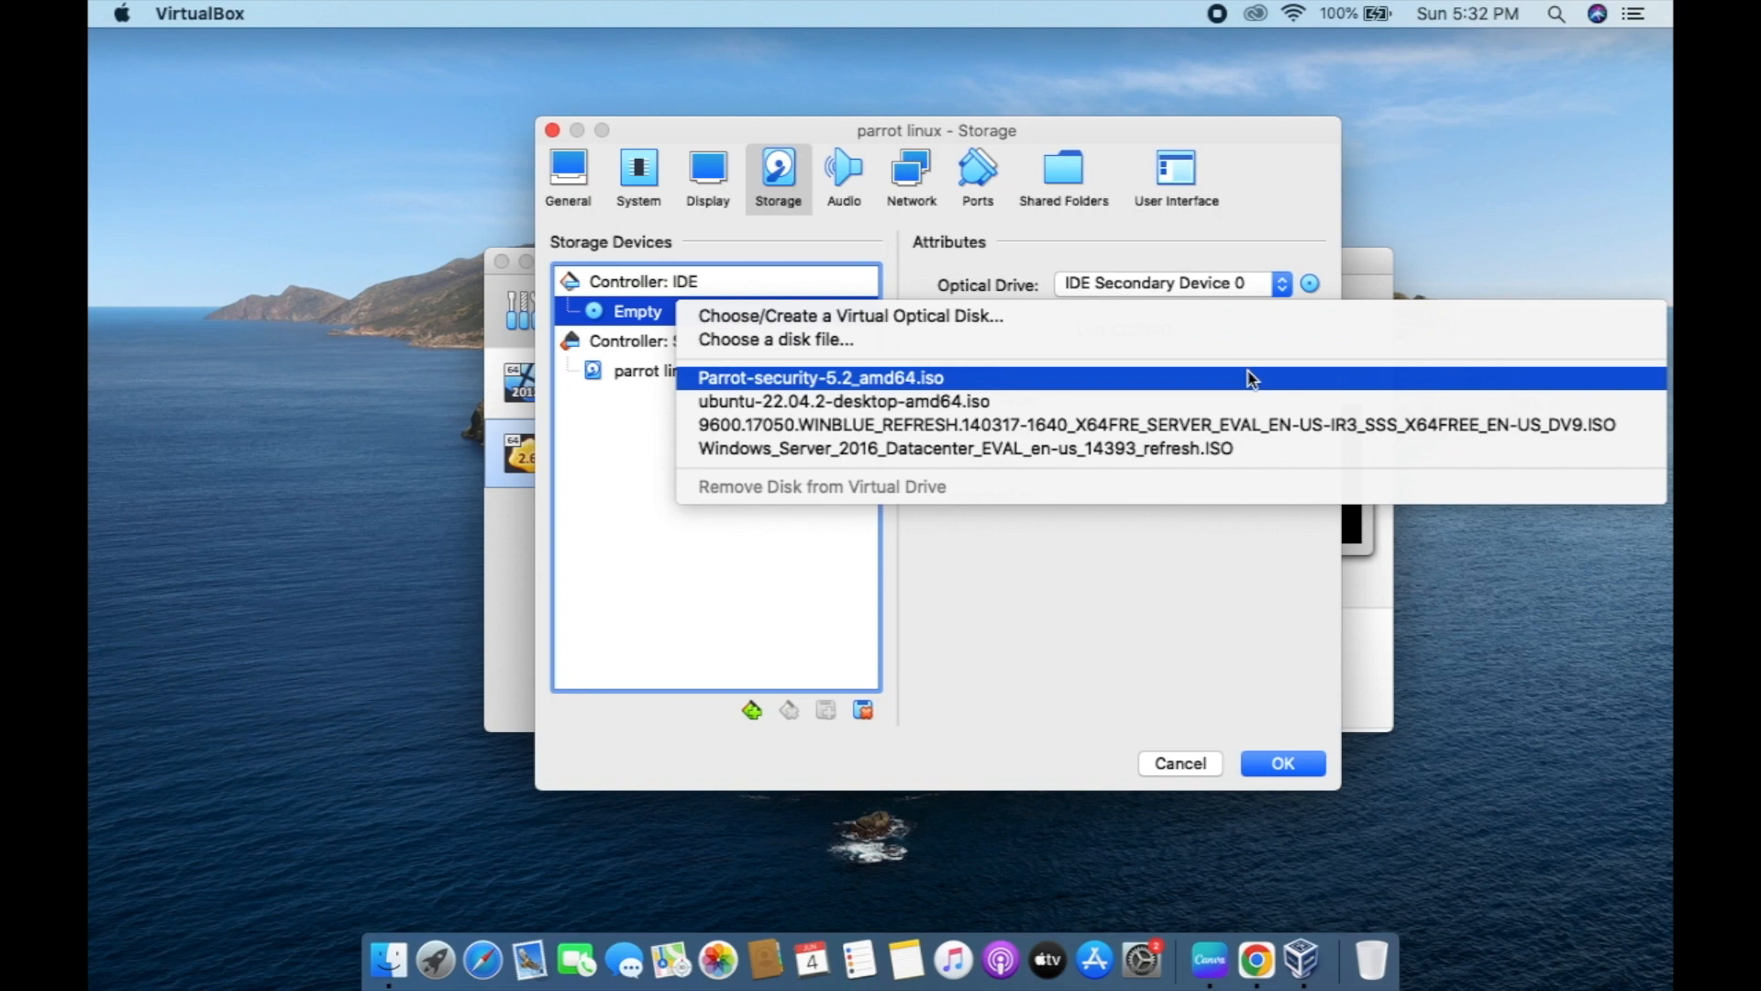
click(1252, 379)
click(1267, 760)
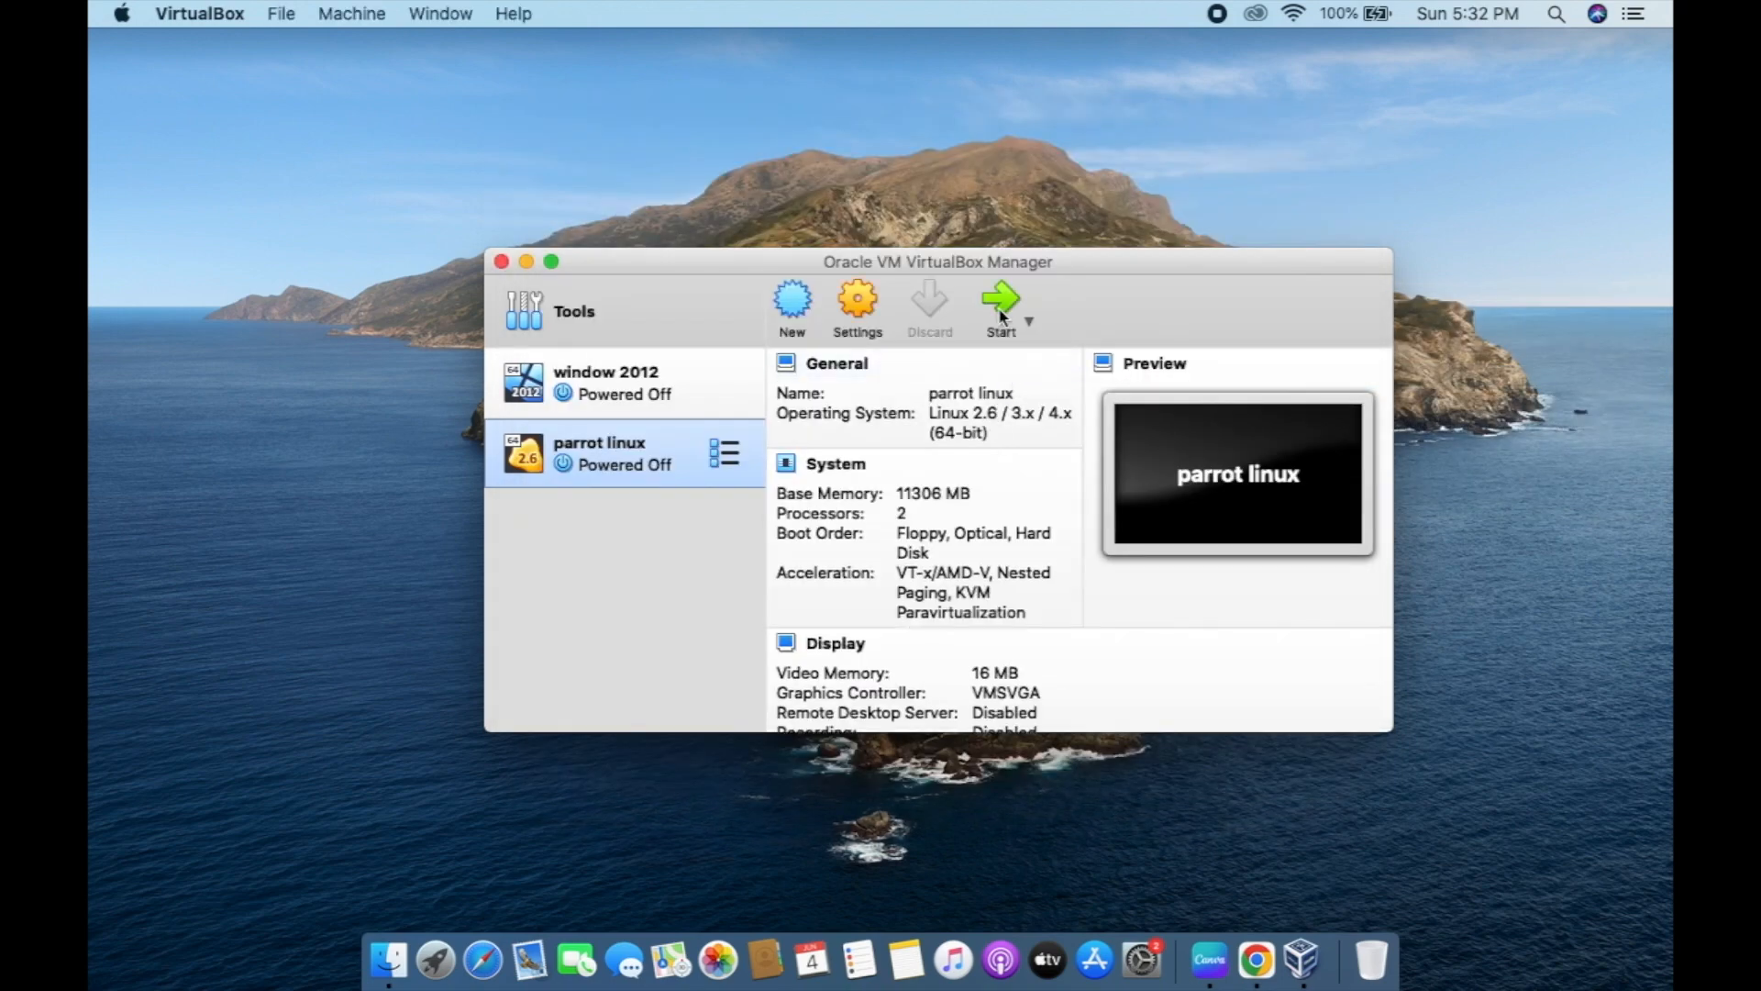
click(1001, 312)
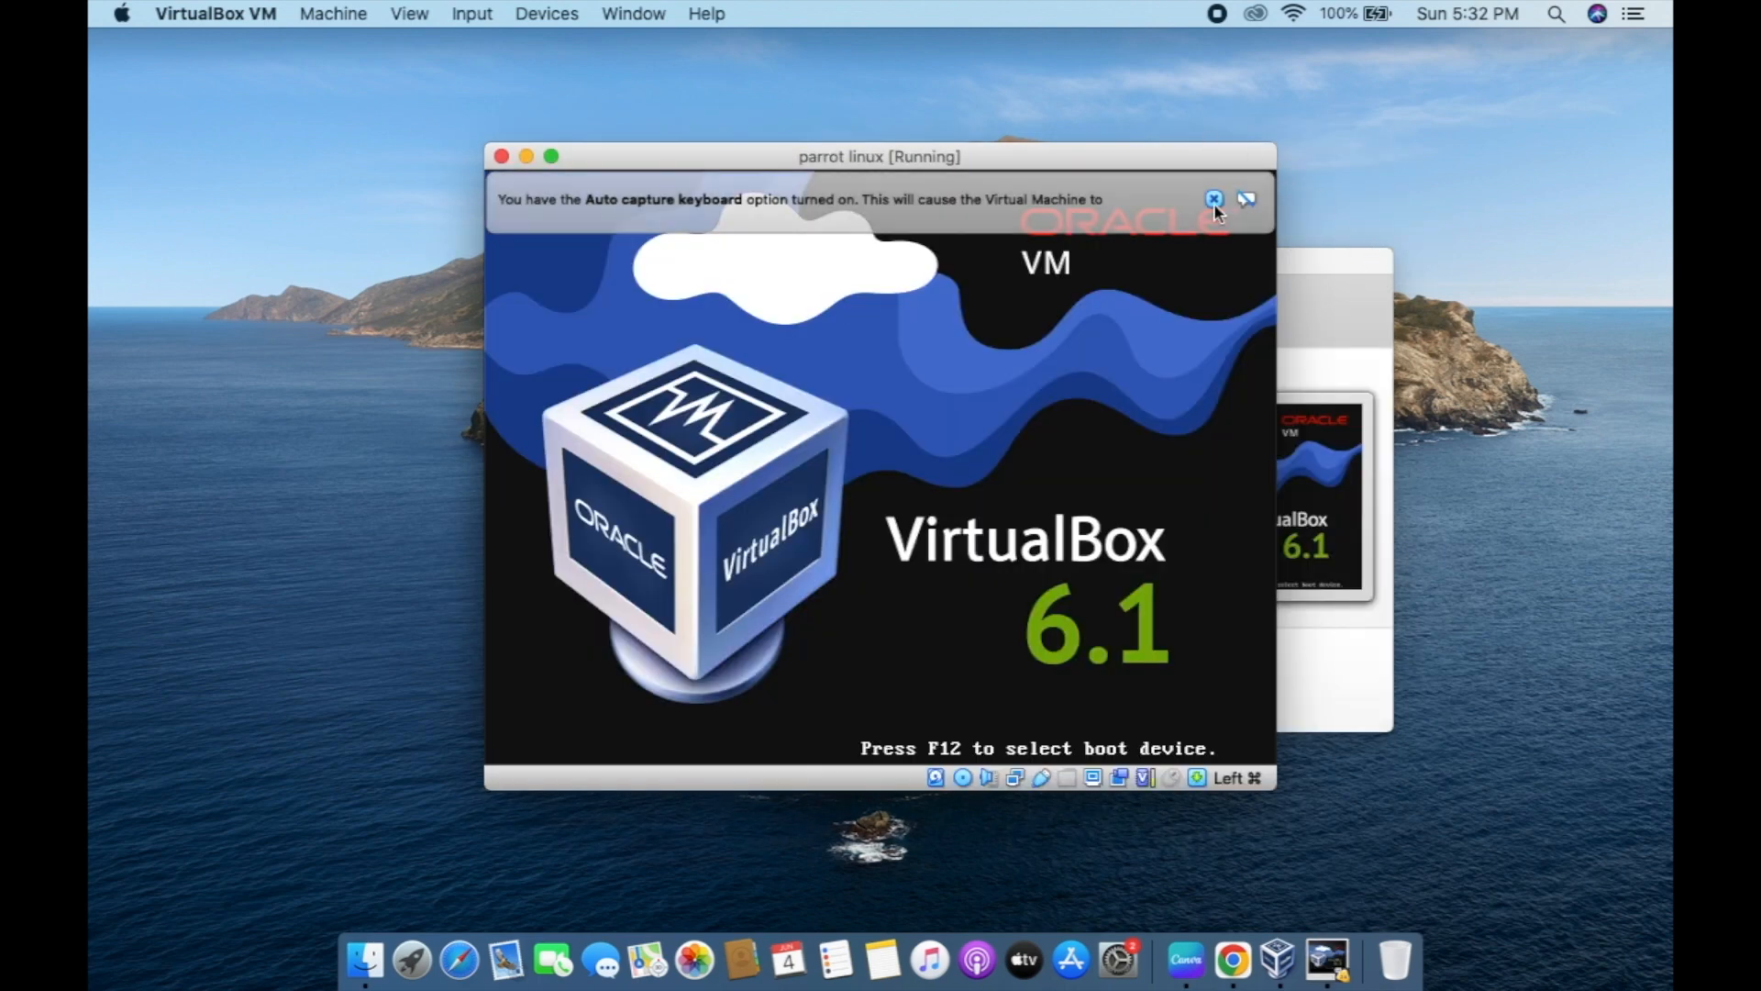
Dismiss the keyboard auto-capture notice and switch the VM window to full screen.
click(1214, 199)
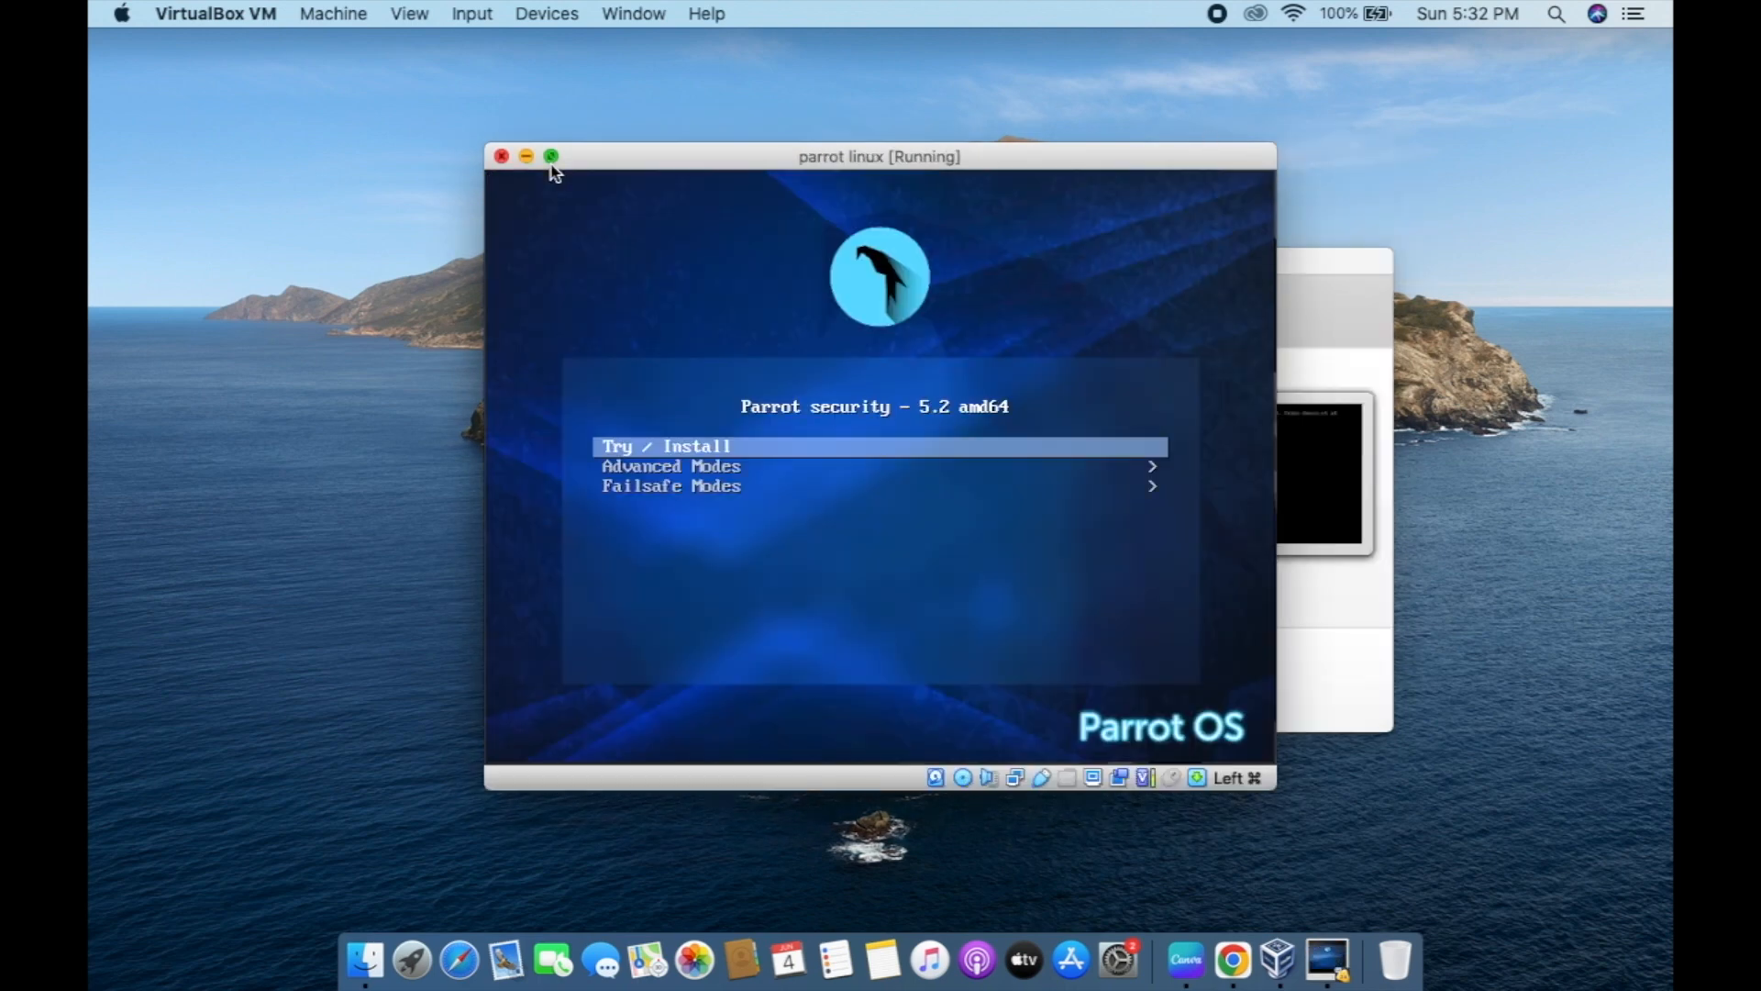
click(552, 160)
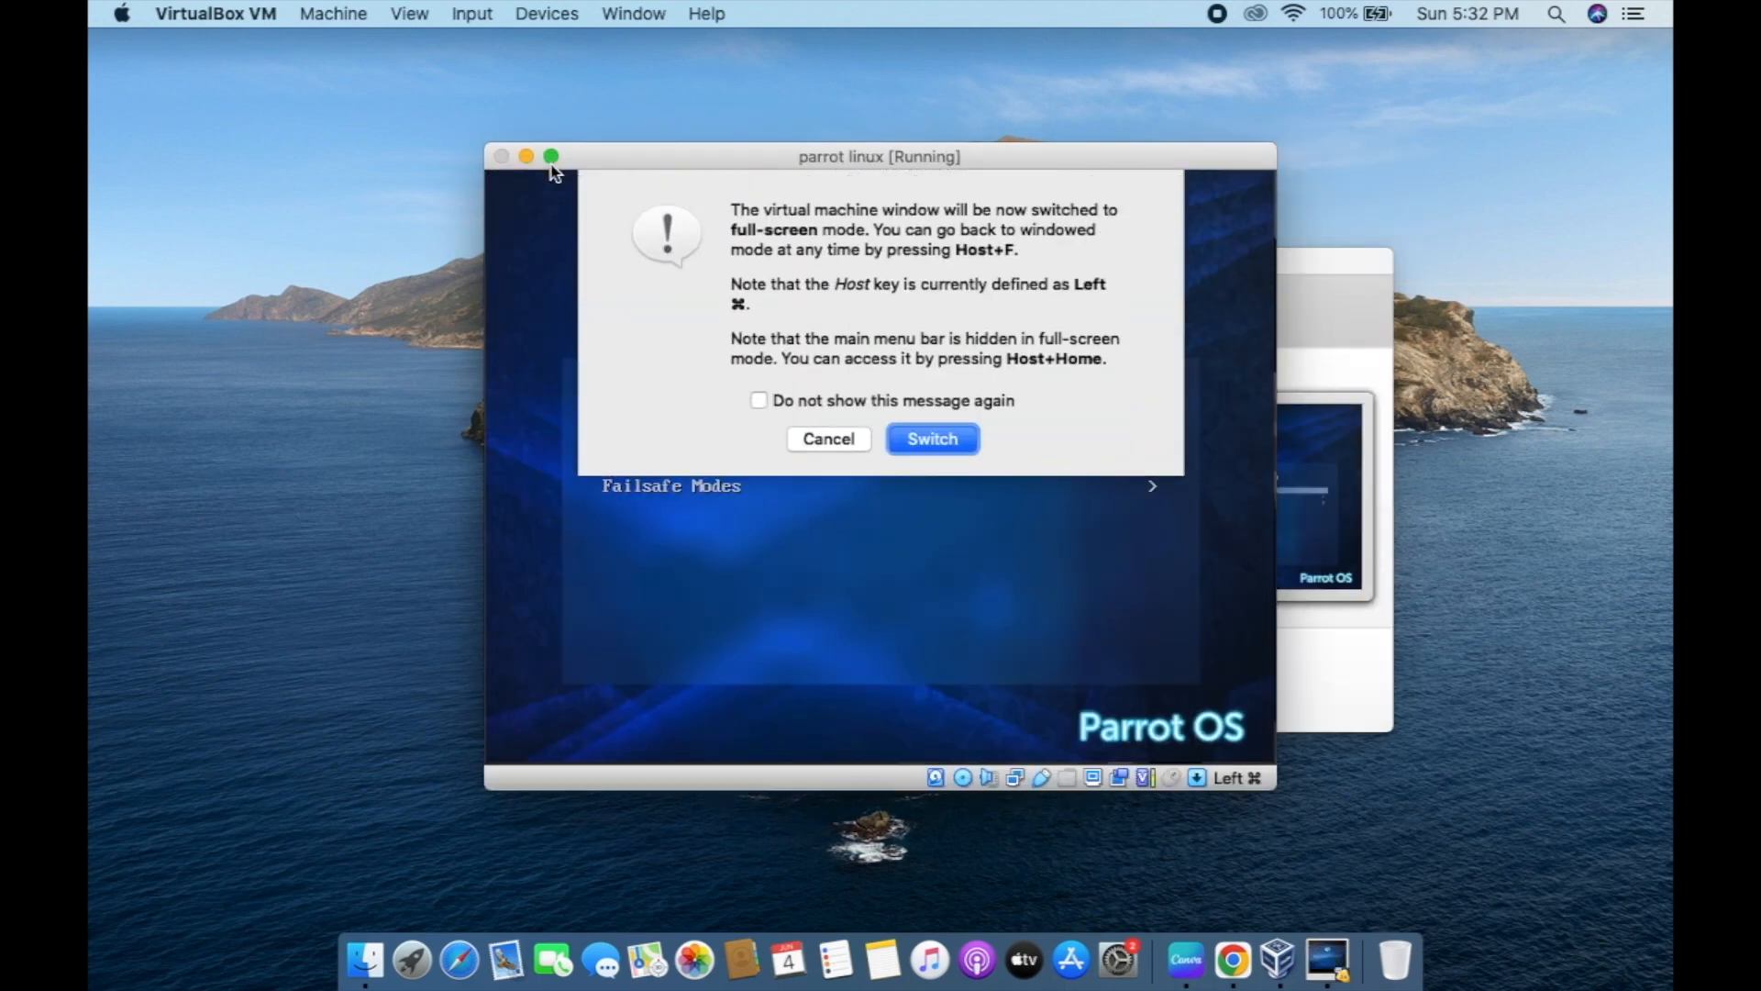
click(954, 445)
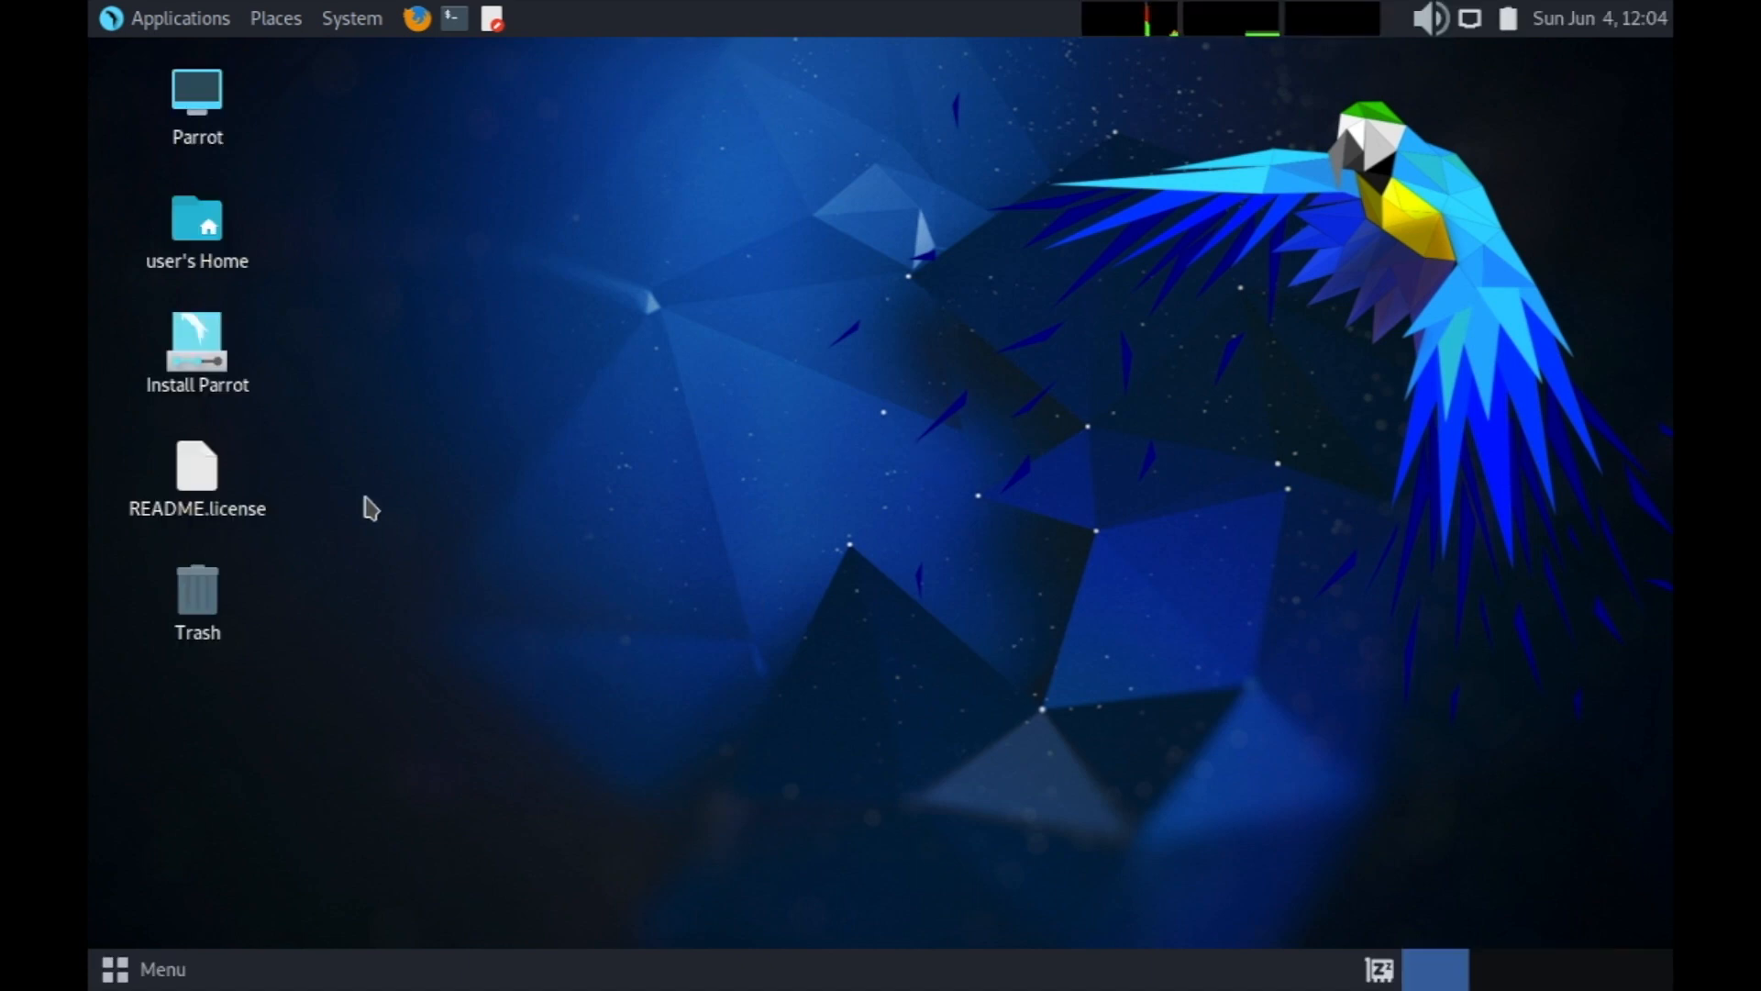
Launch the Install Parrot installer and set the time zone to Asia/Kolkata.
click(214, 383)
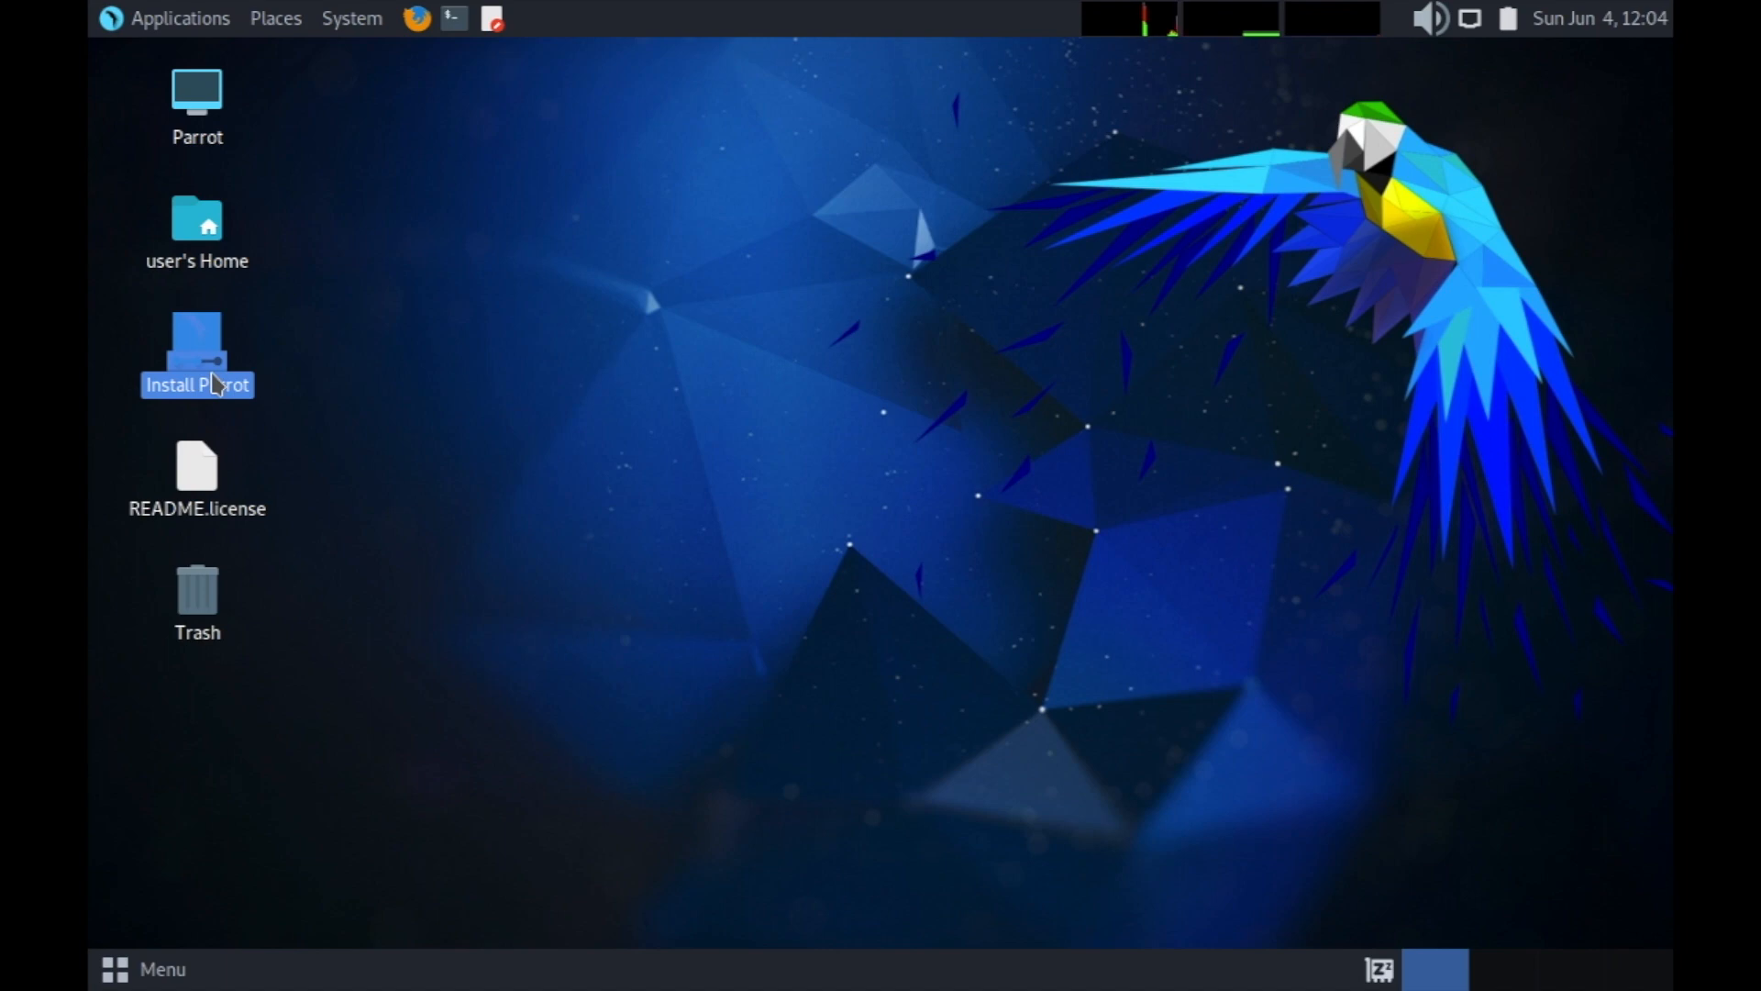
double_click(214, 383)
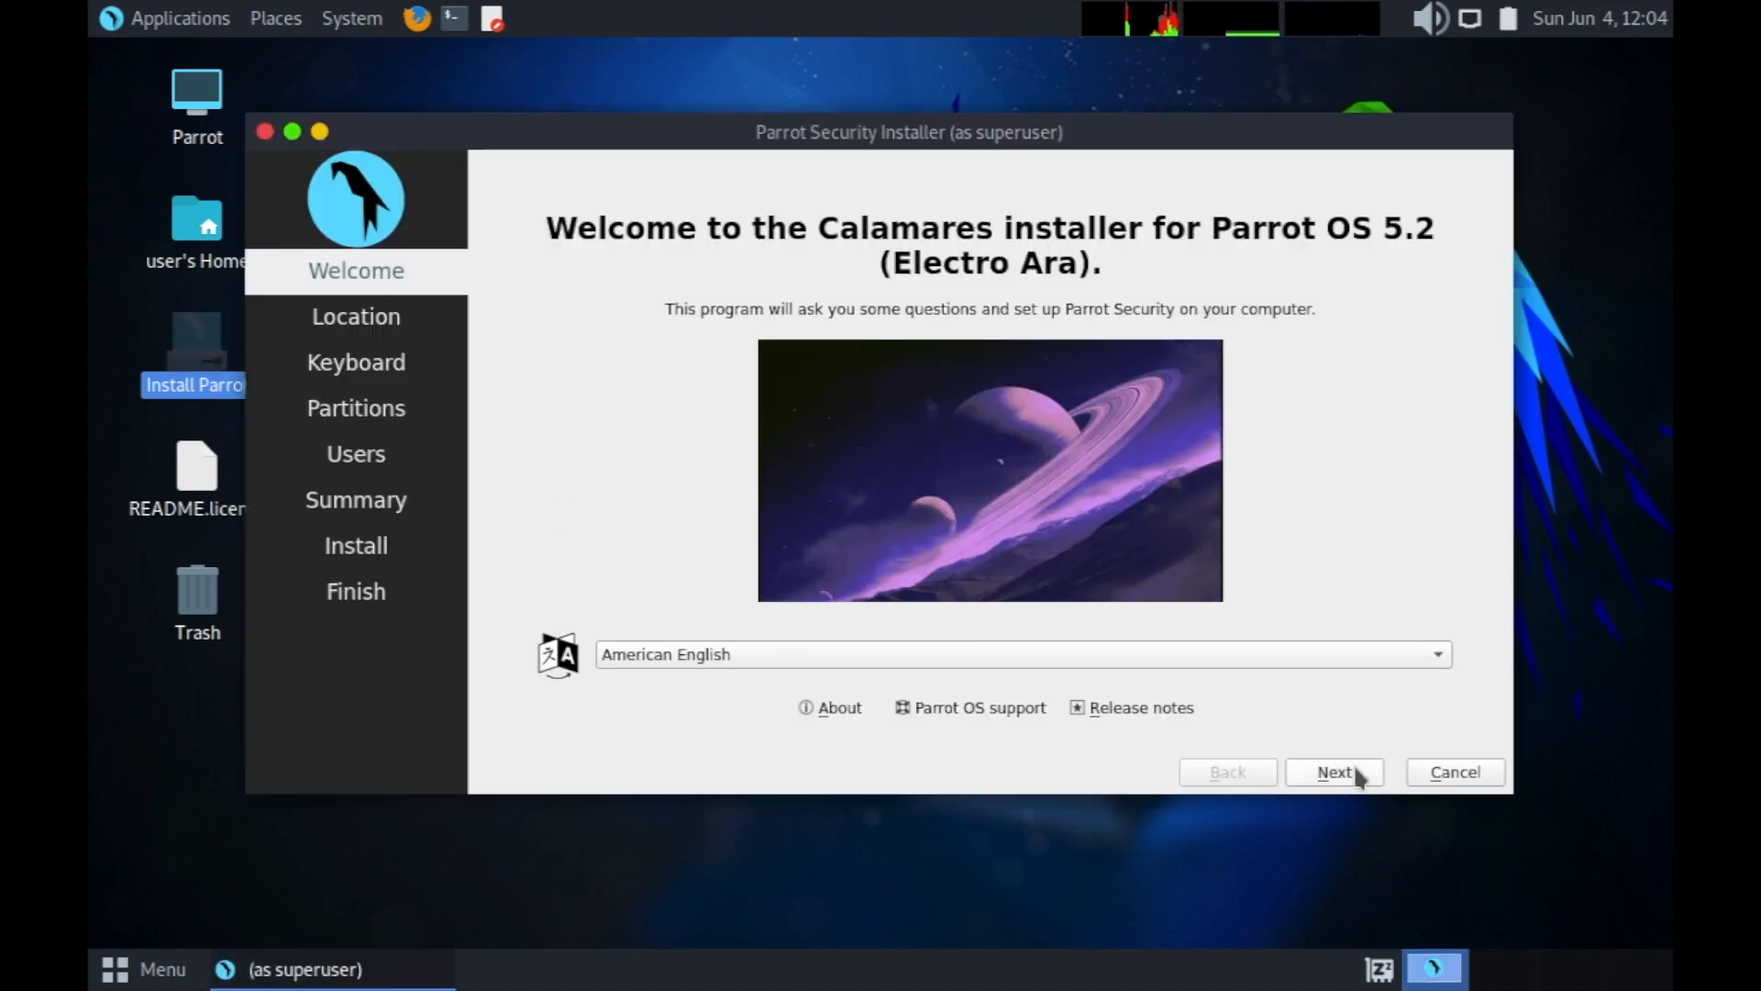
click(1356, 776)
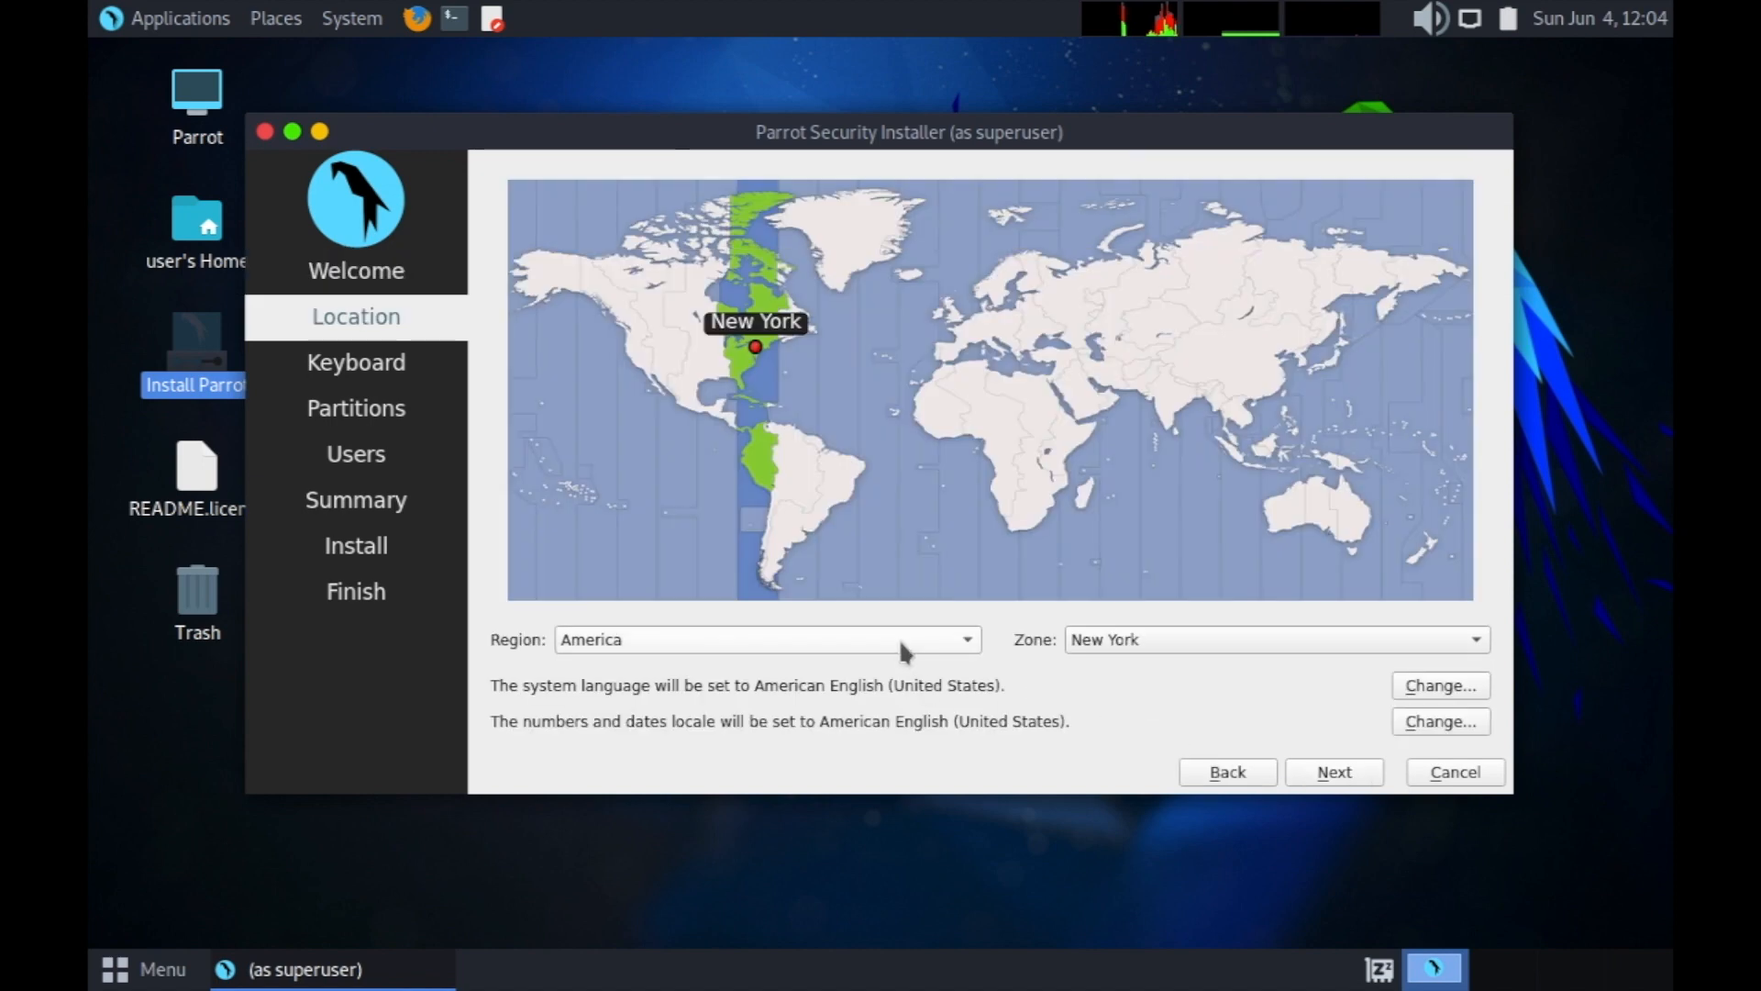
click(899, 640)
click(776, 720)
click(1099, 641)
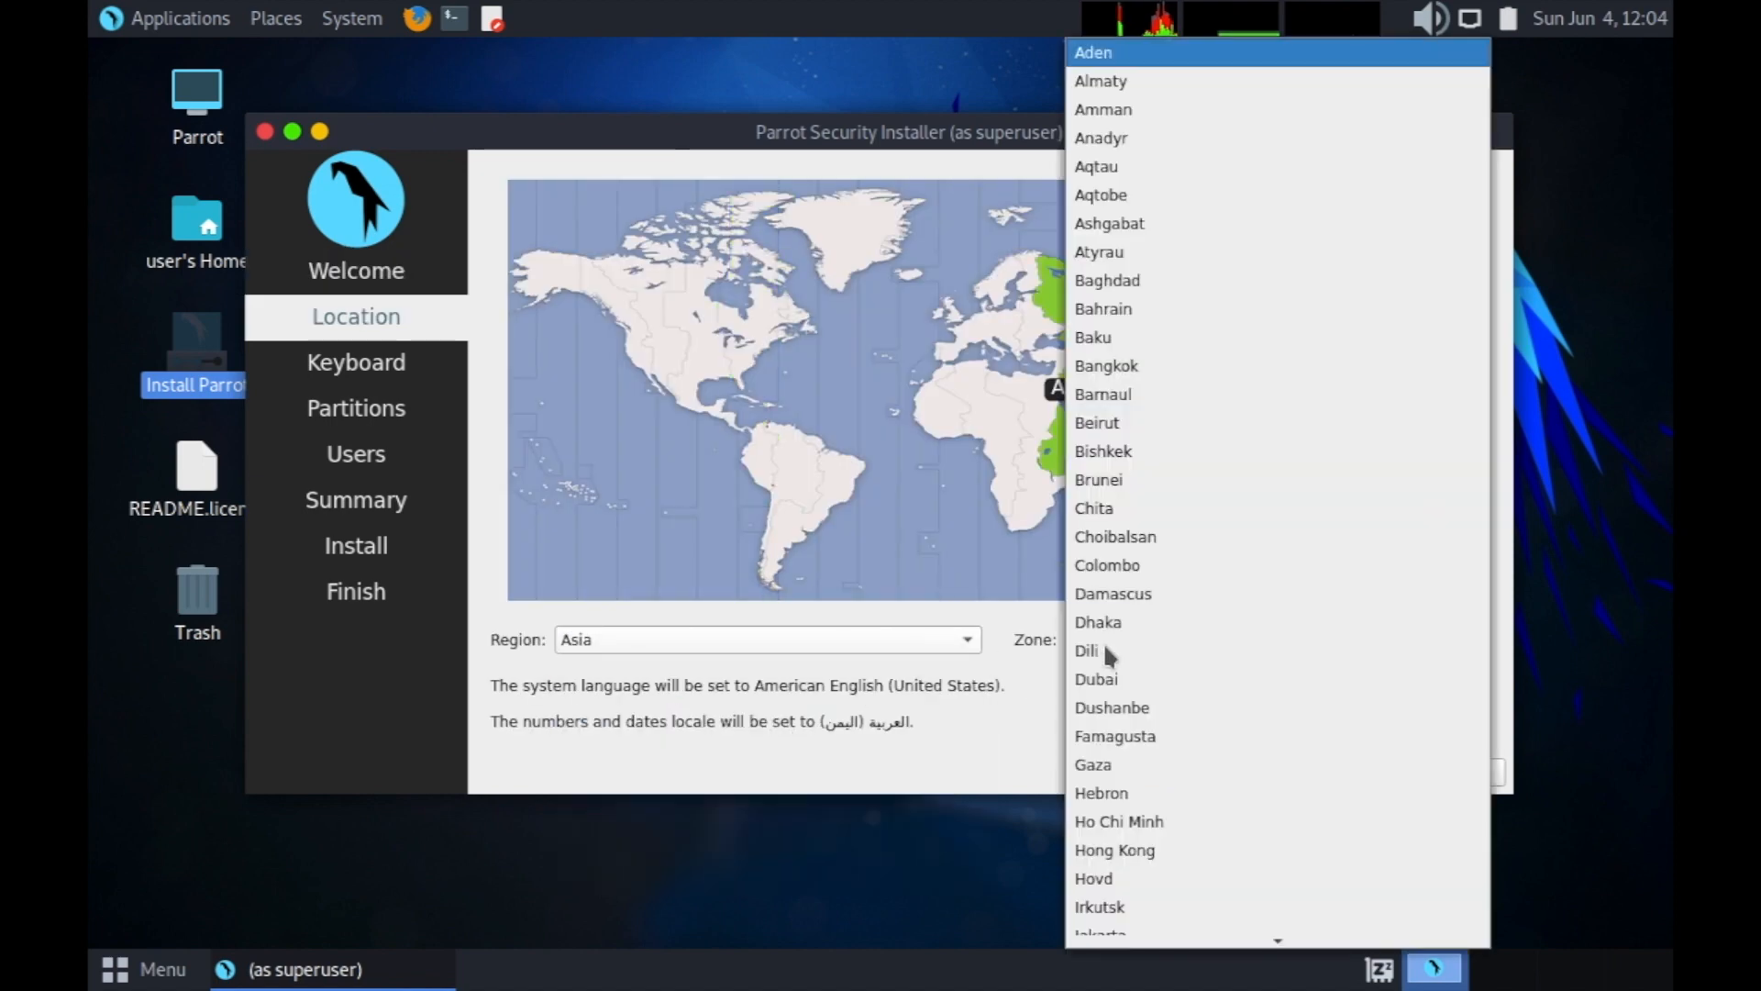
scroll(1107, 654, down, 3)
scroll(1193, 736, down, 1)
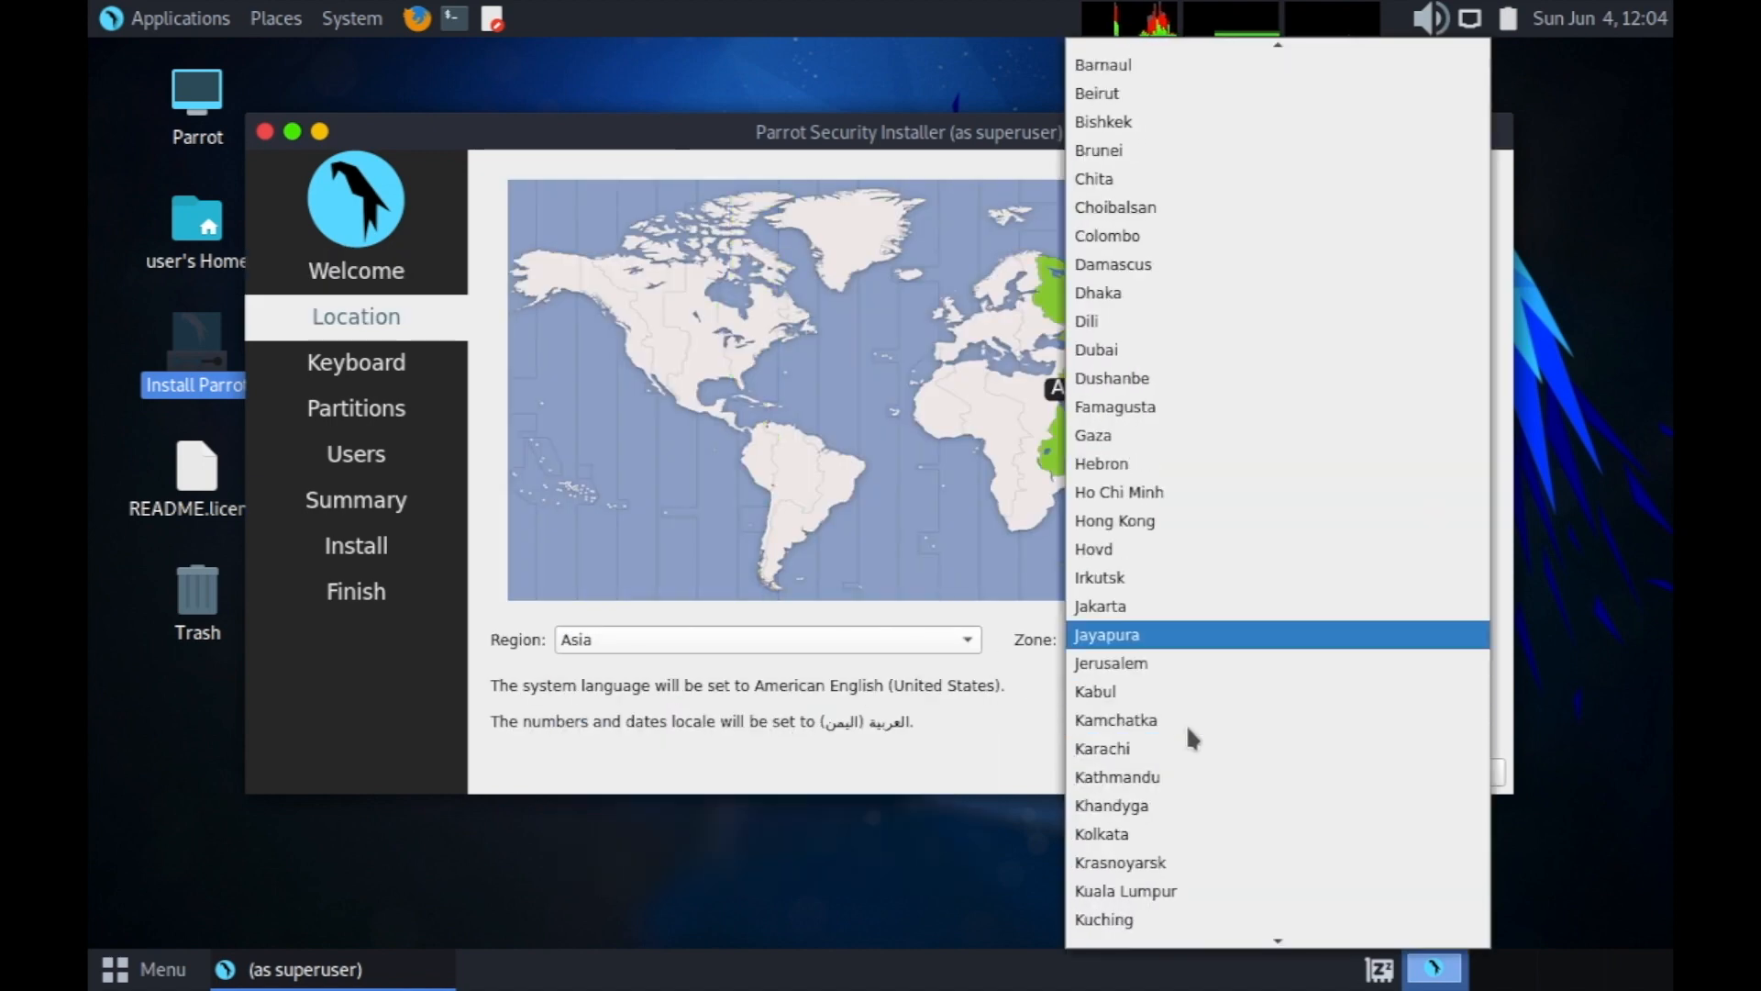
scroll(1193, 739, down, 2)
click(1154, 663)
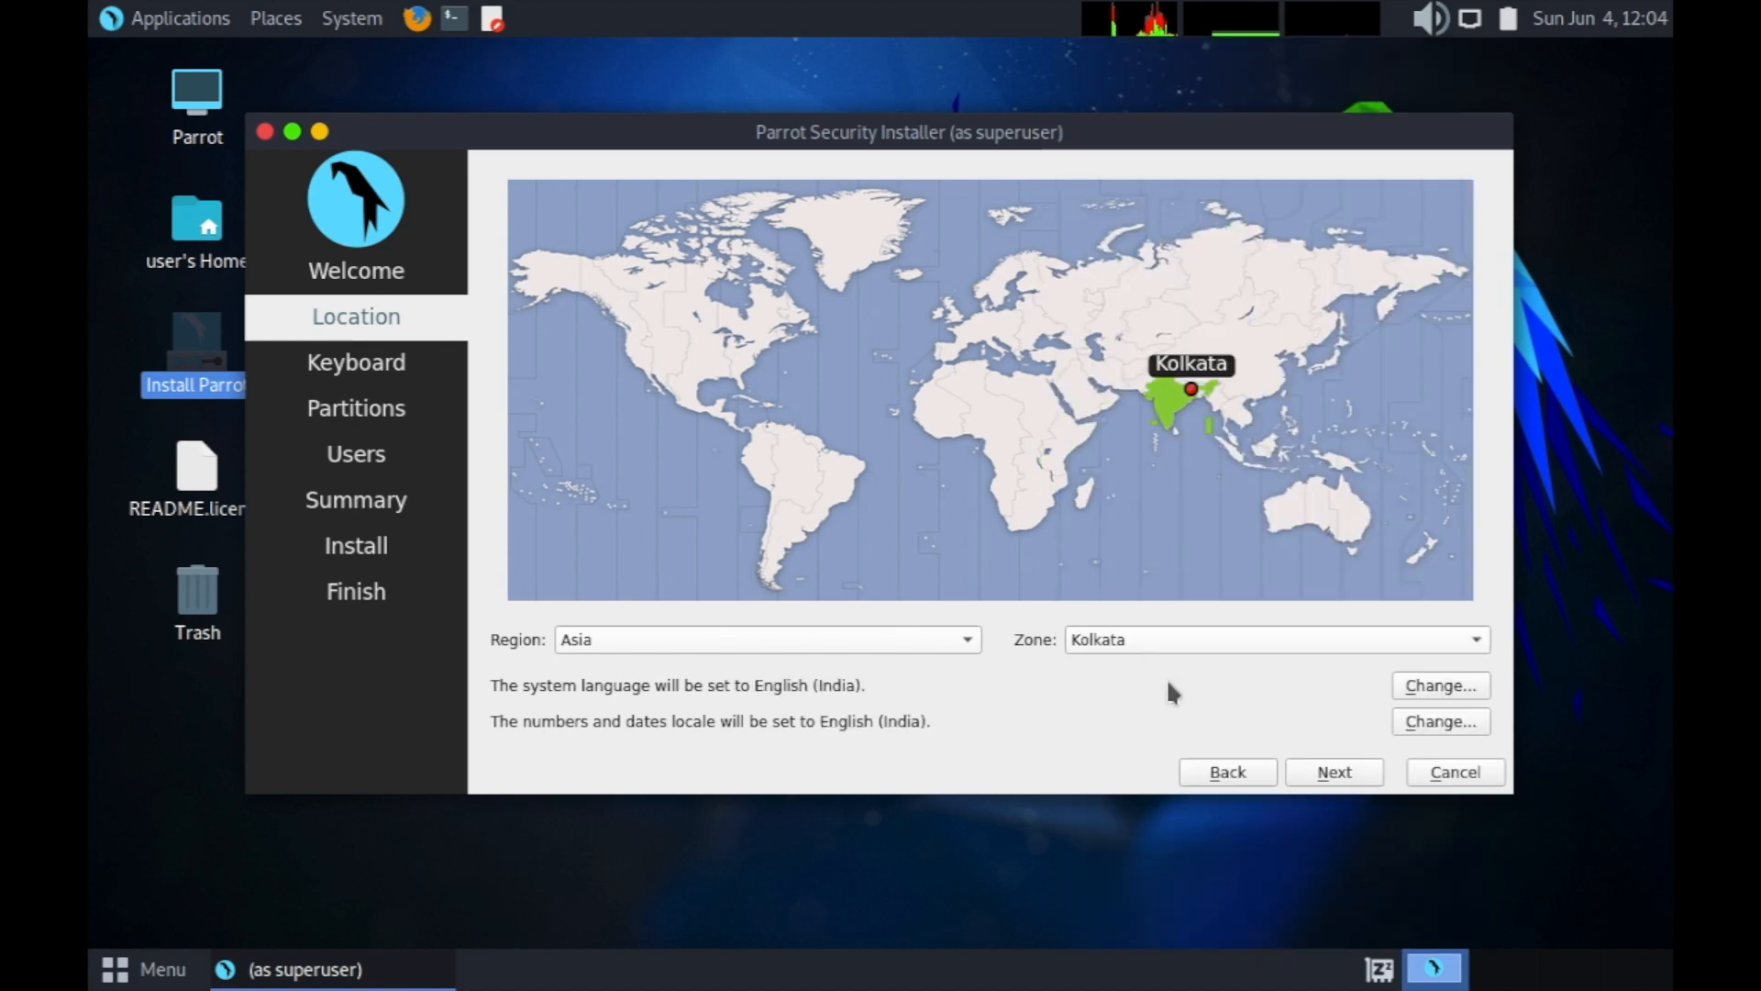
Choose the English (India, with rupee) keyboard layout.
click(1332, 773)
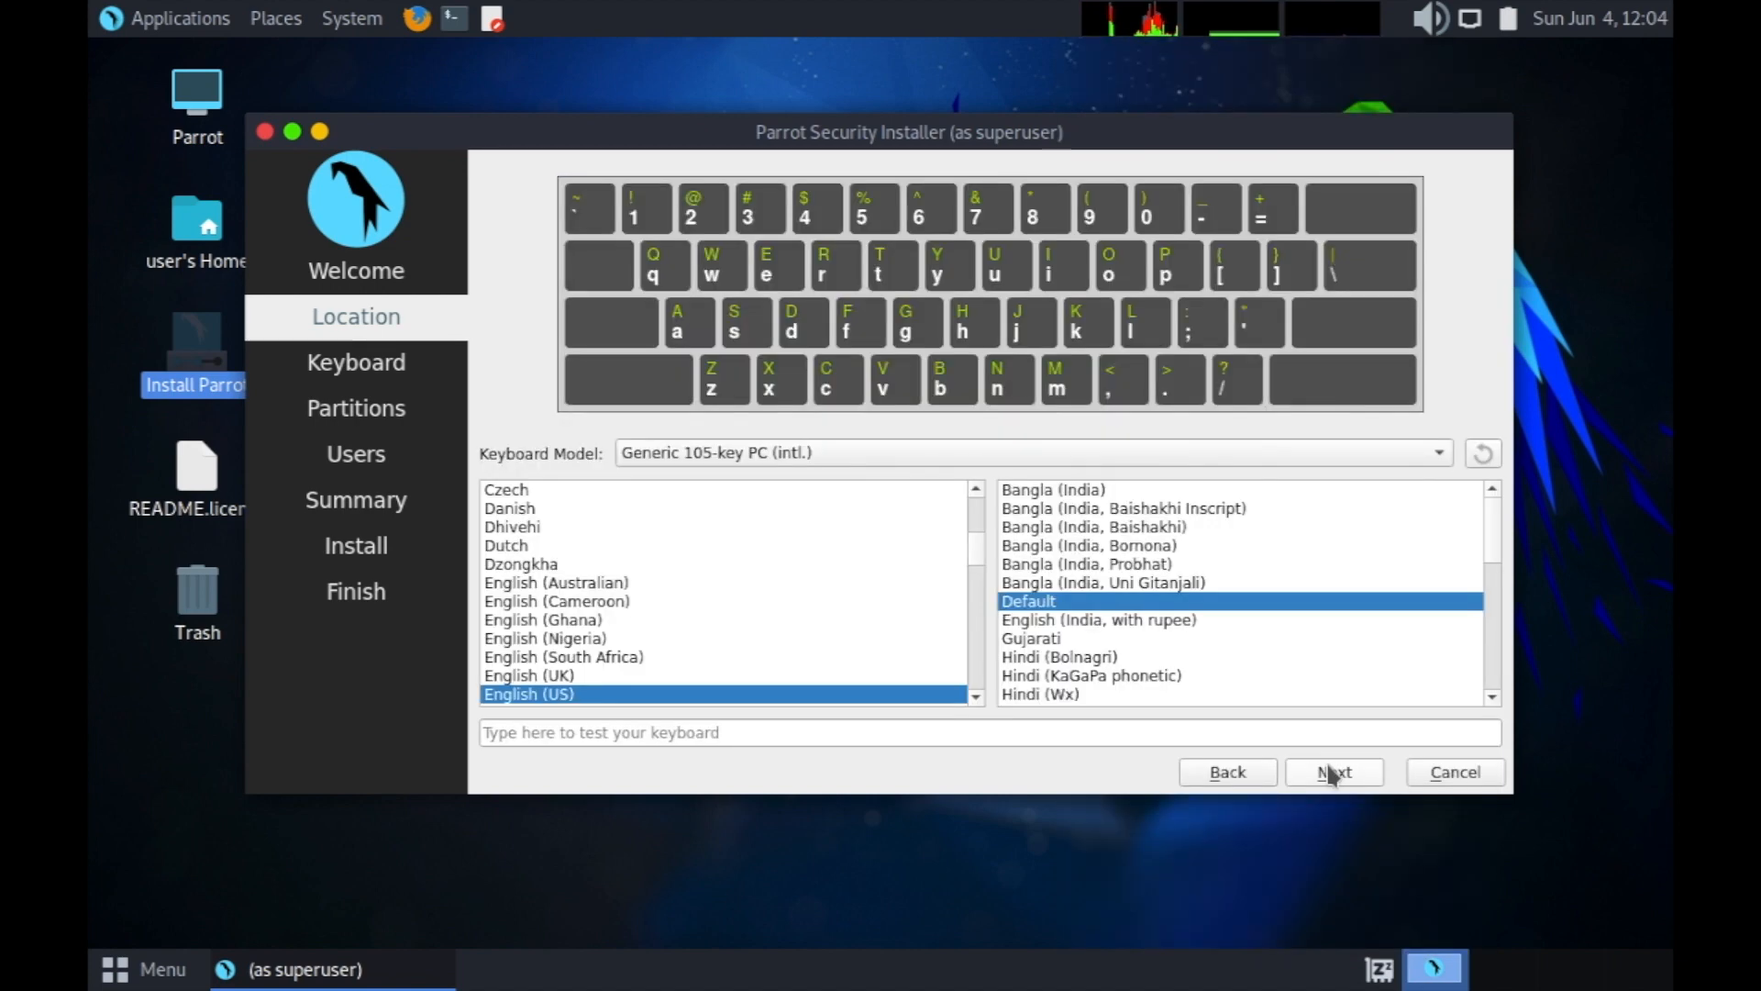
click(1053, 622)
click(1341, 772)
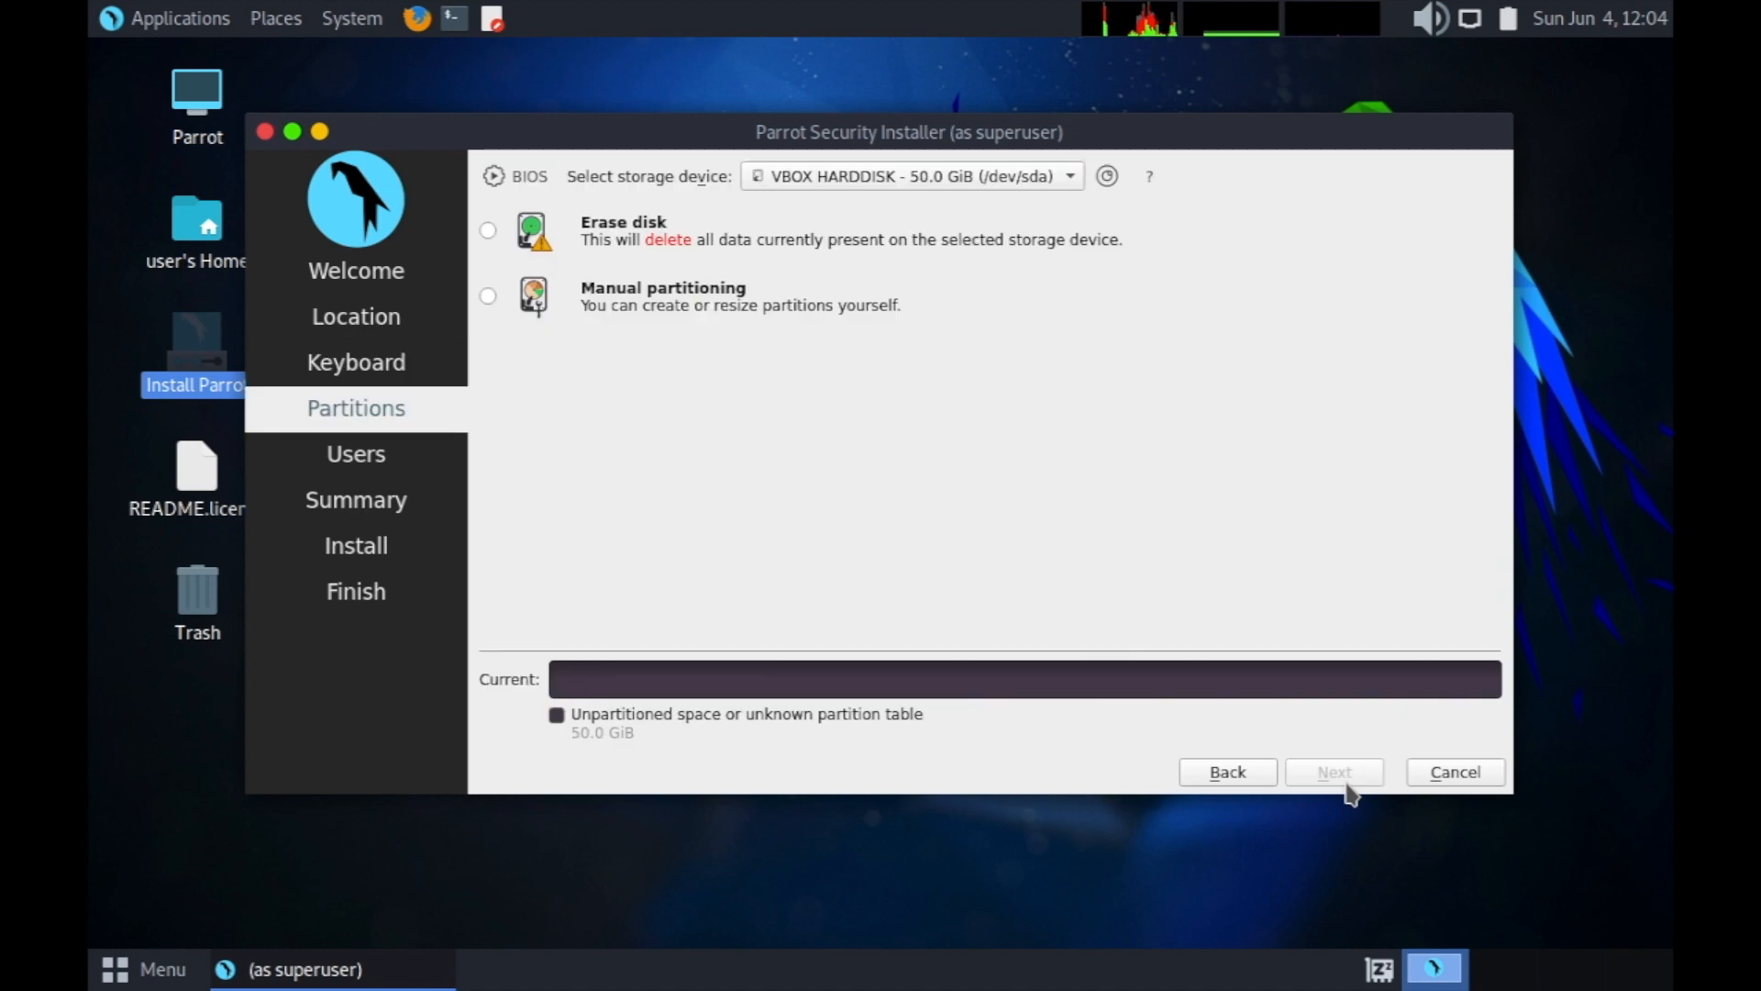
Erase the whole disk for Parrot and create user 'admin', entering the password twice.
click(488, 230)
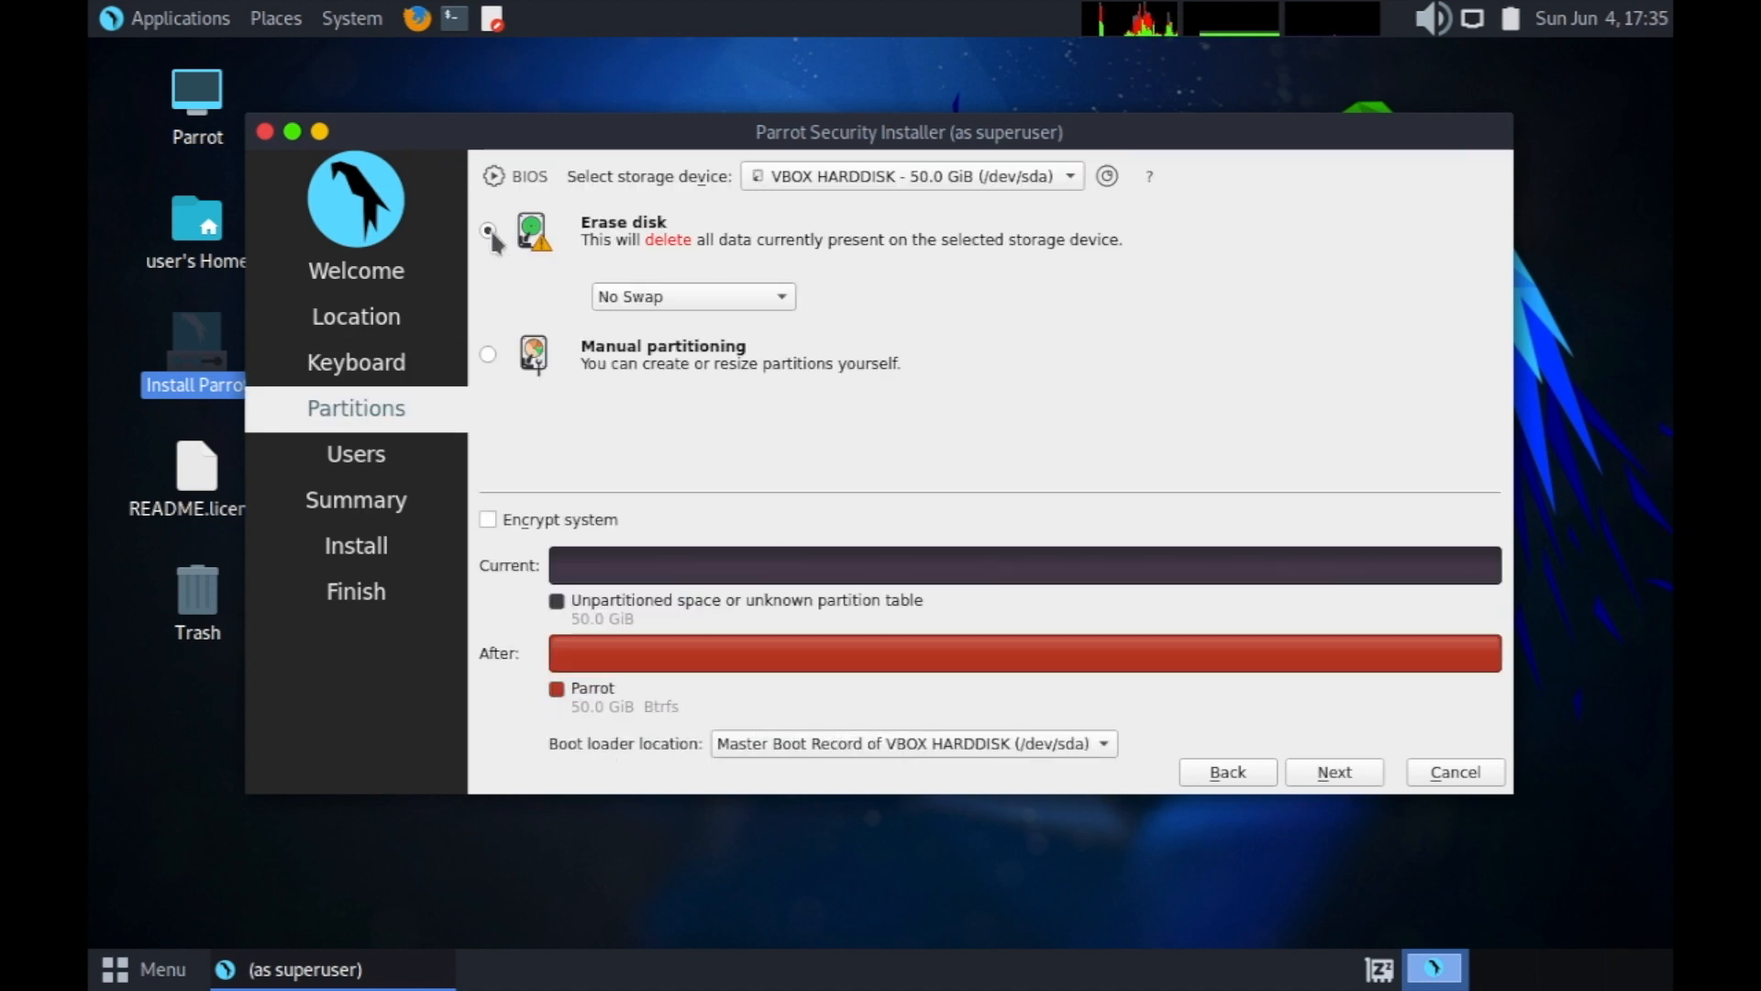
click(1345, 775)
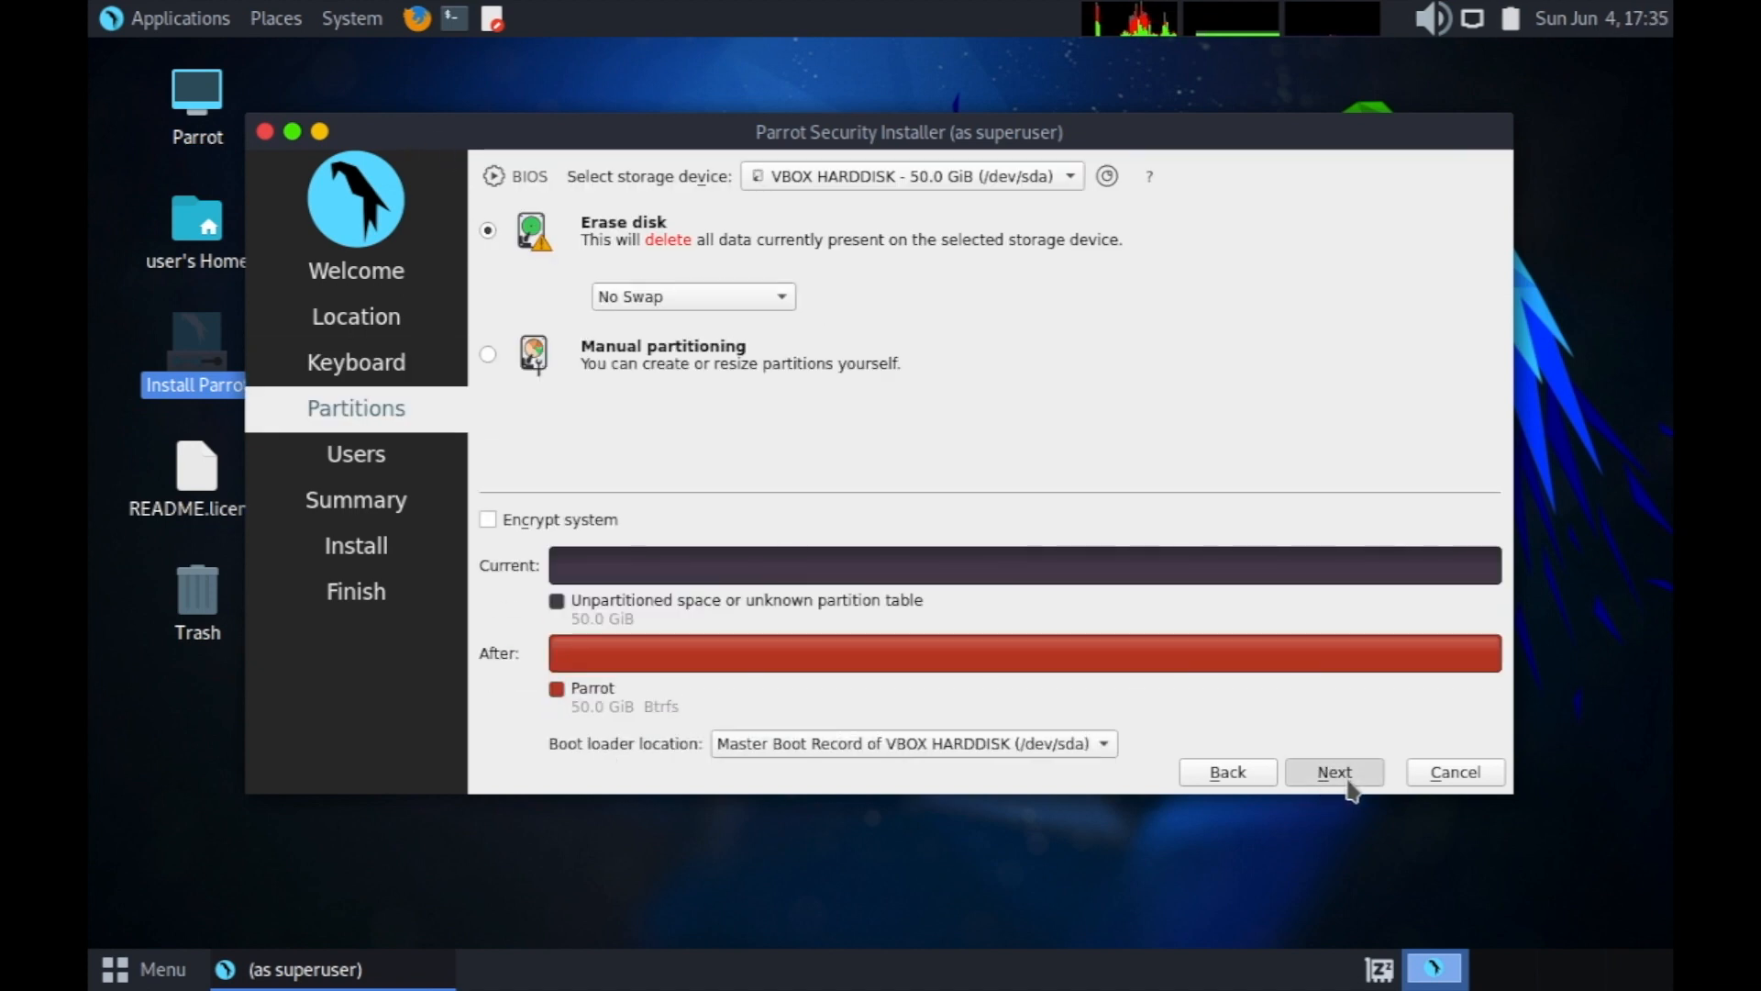
text(admin)
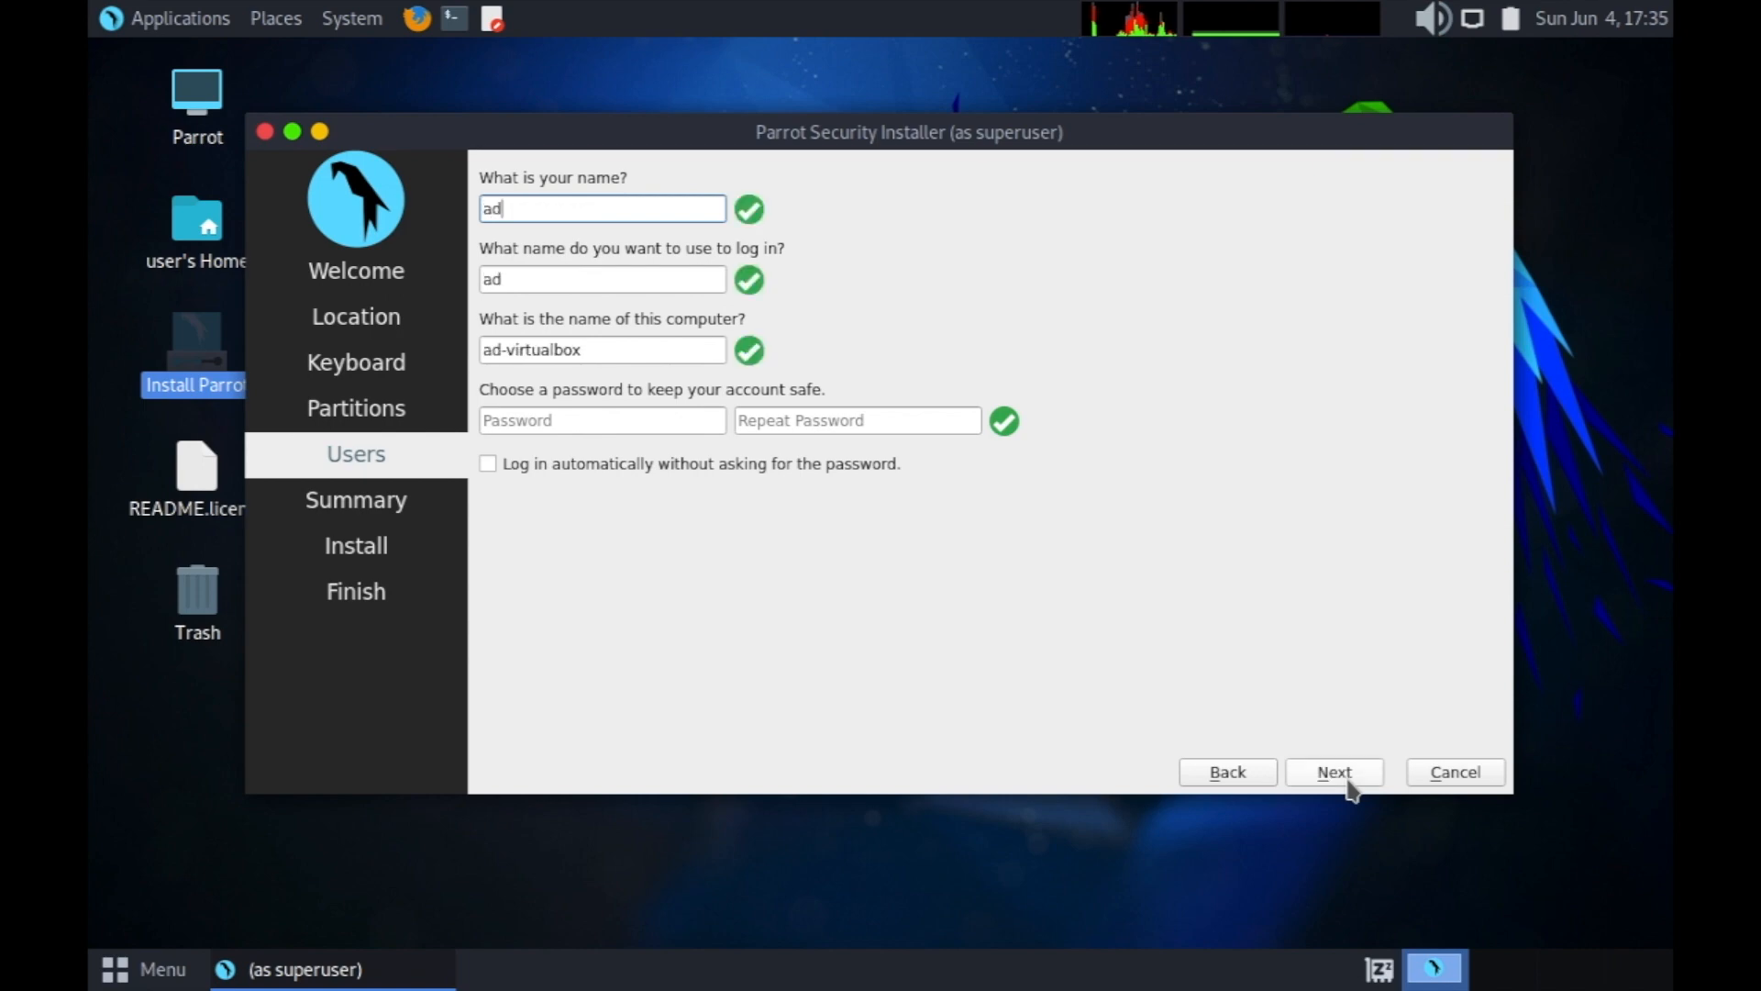
key(Tab)
key(Tab)
key(Tab)
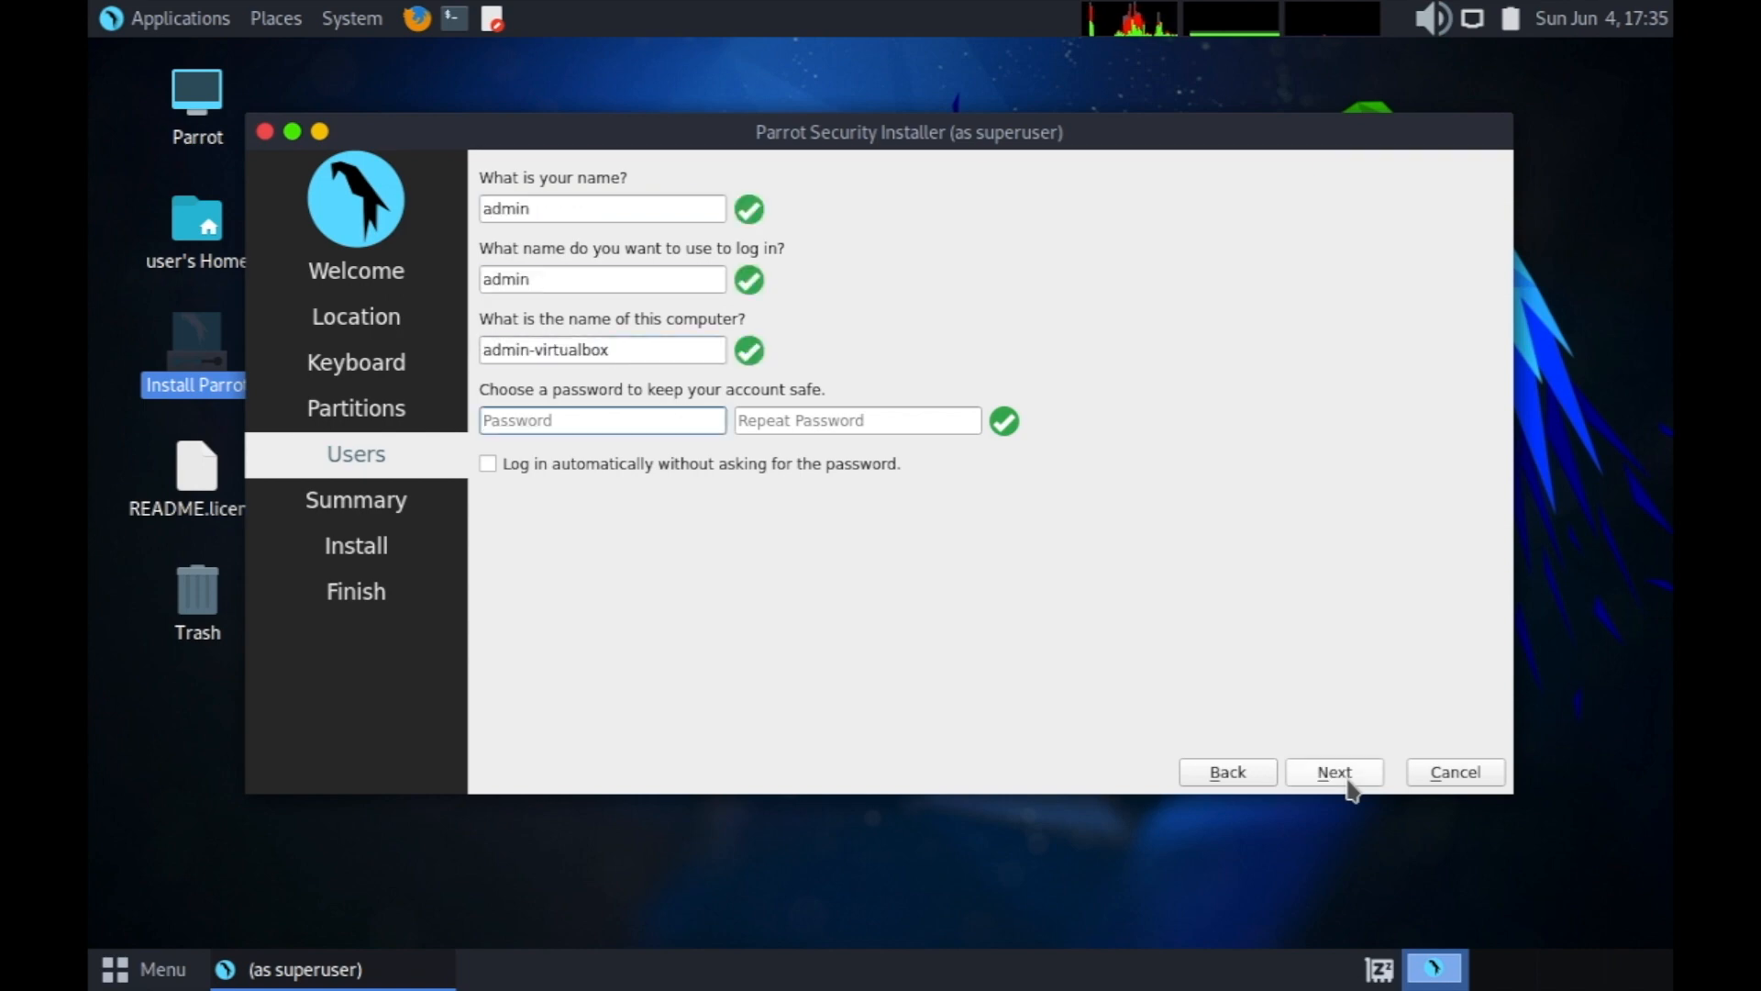
text(123456)
key(Tab)
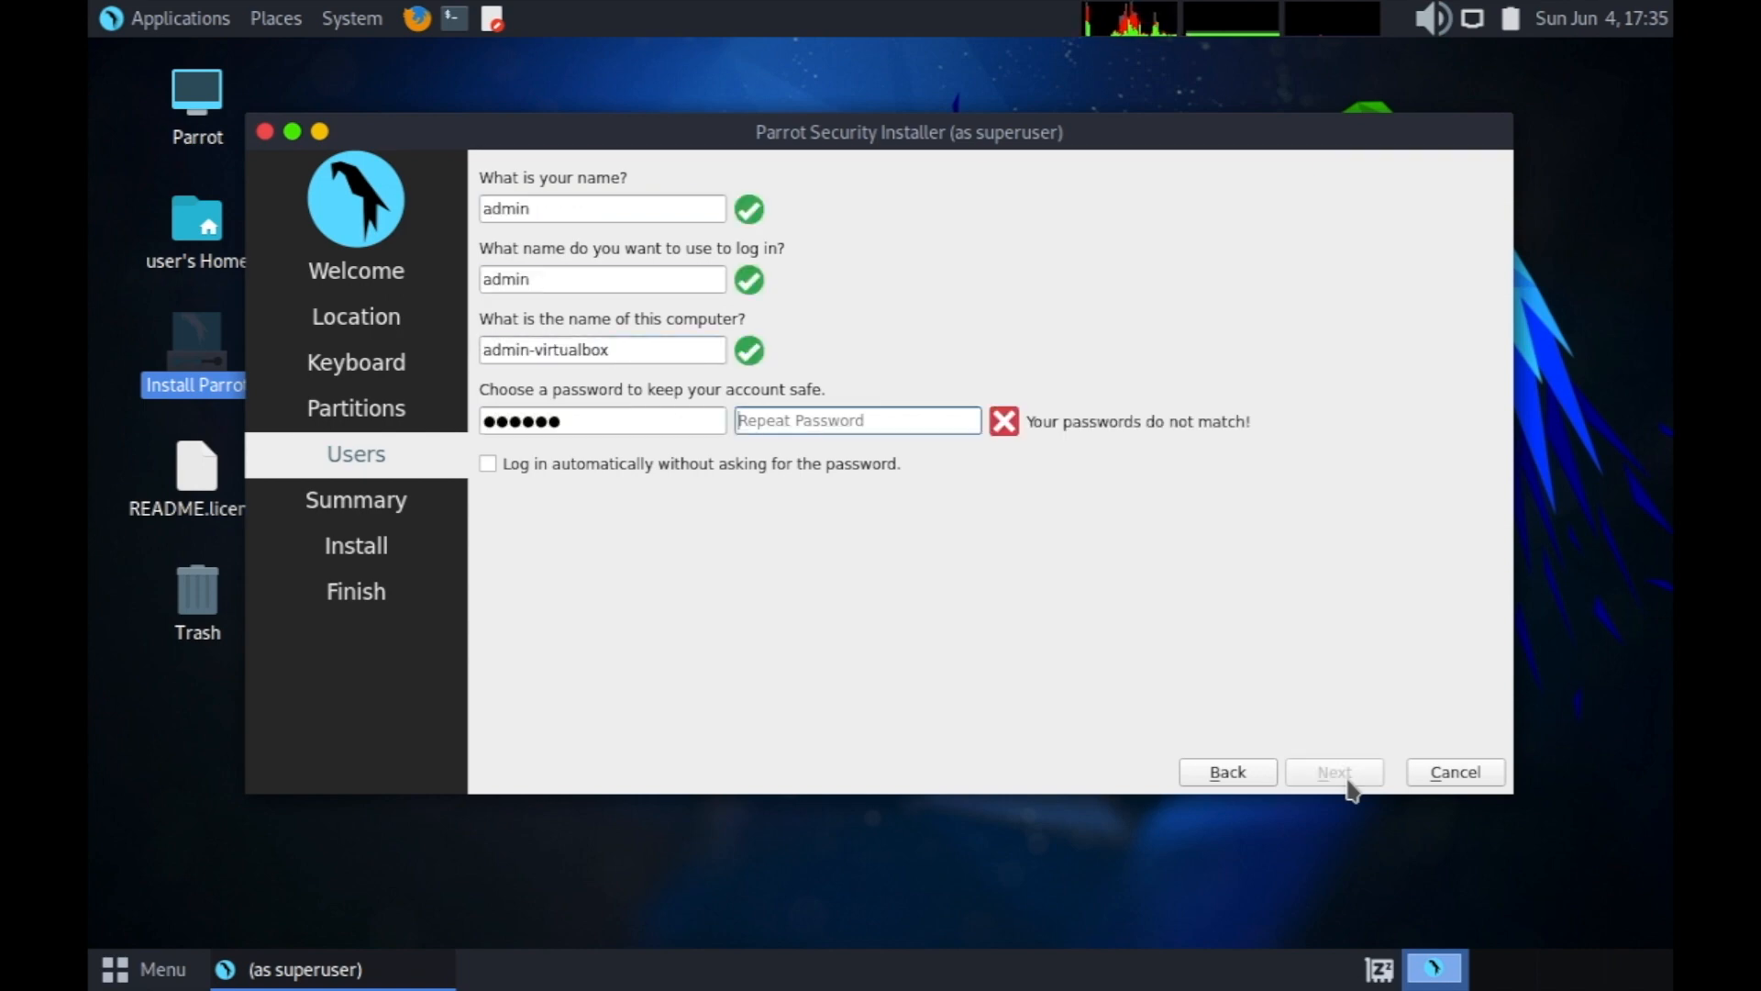
text(12345)
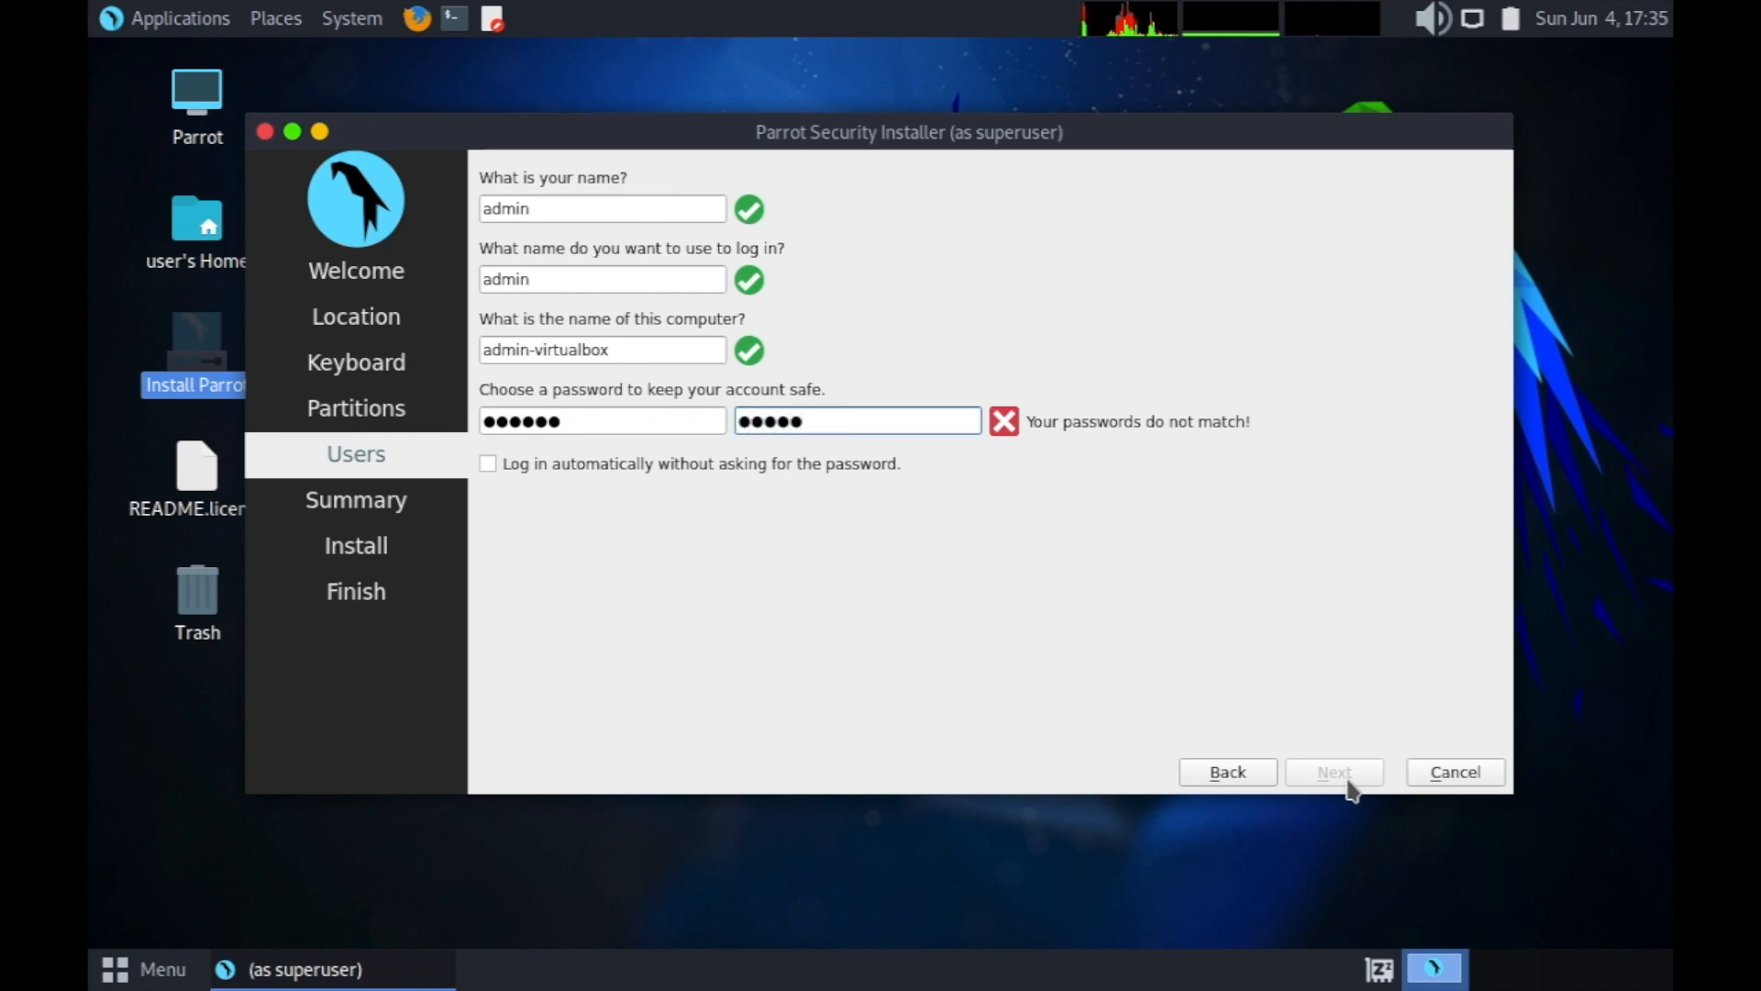
text(6)
click(1346, 775)
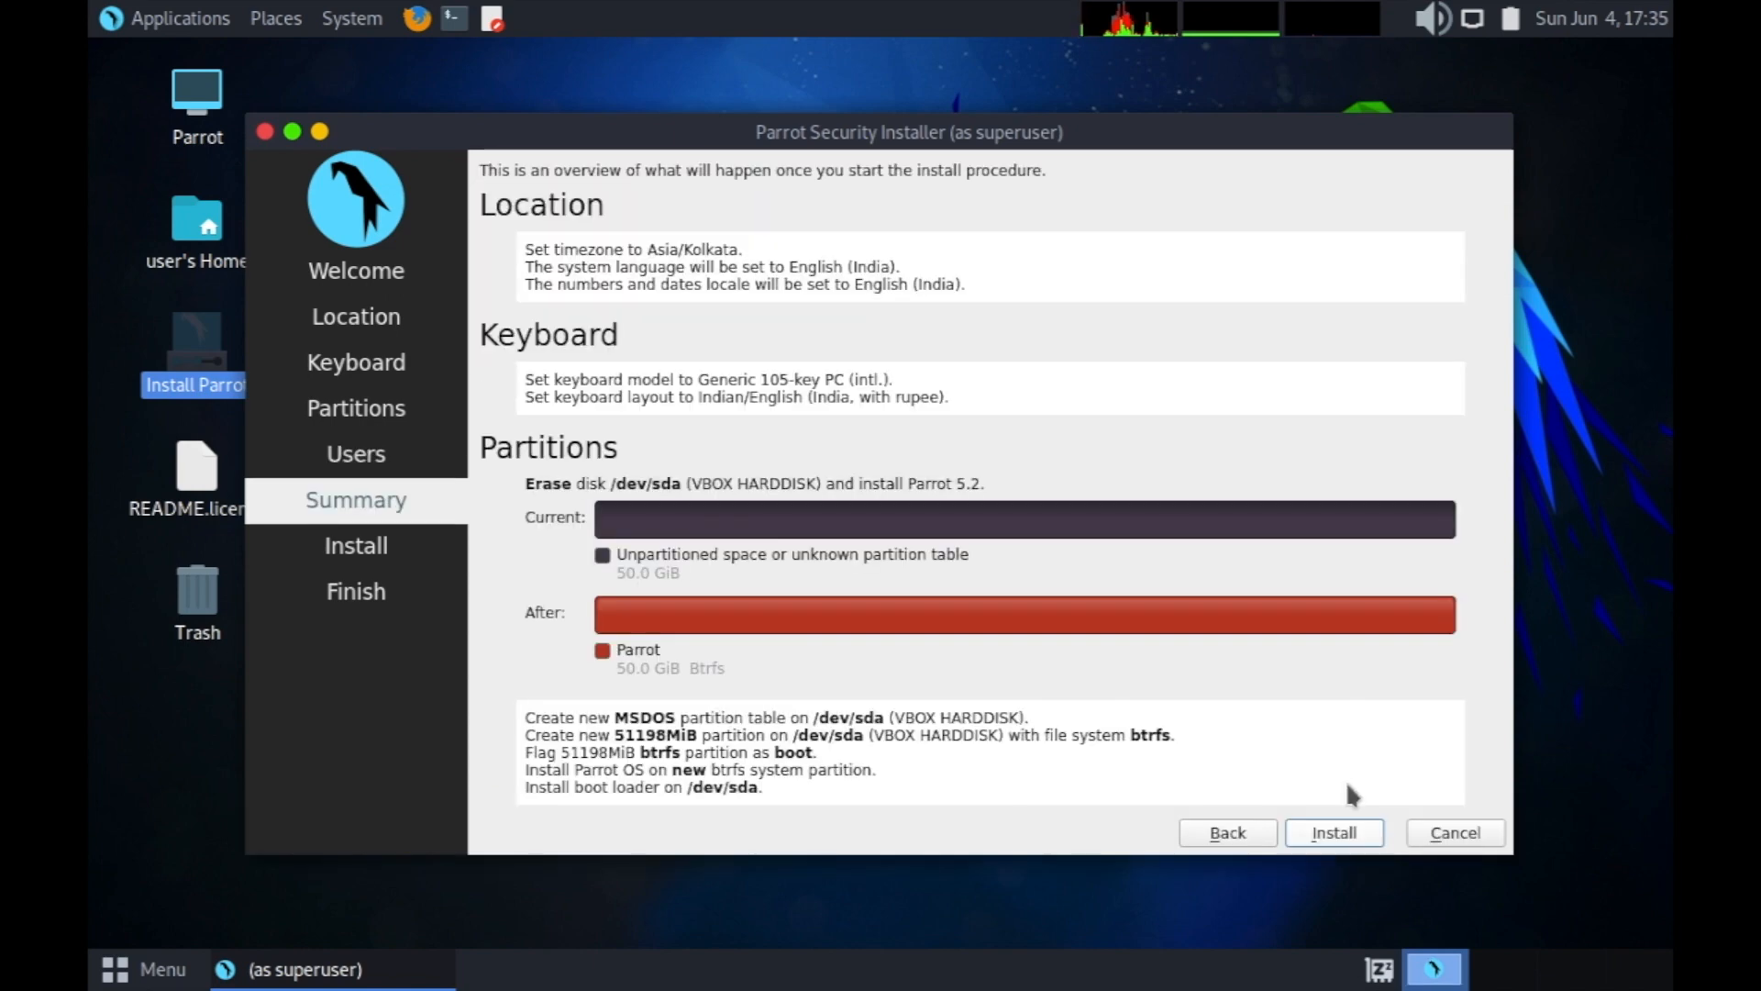
Start the Parrot OS 5.2 installation and confirm the disk changes.
click(1336, 835)
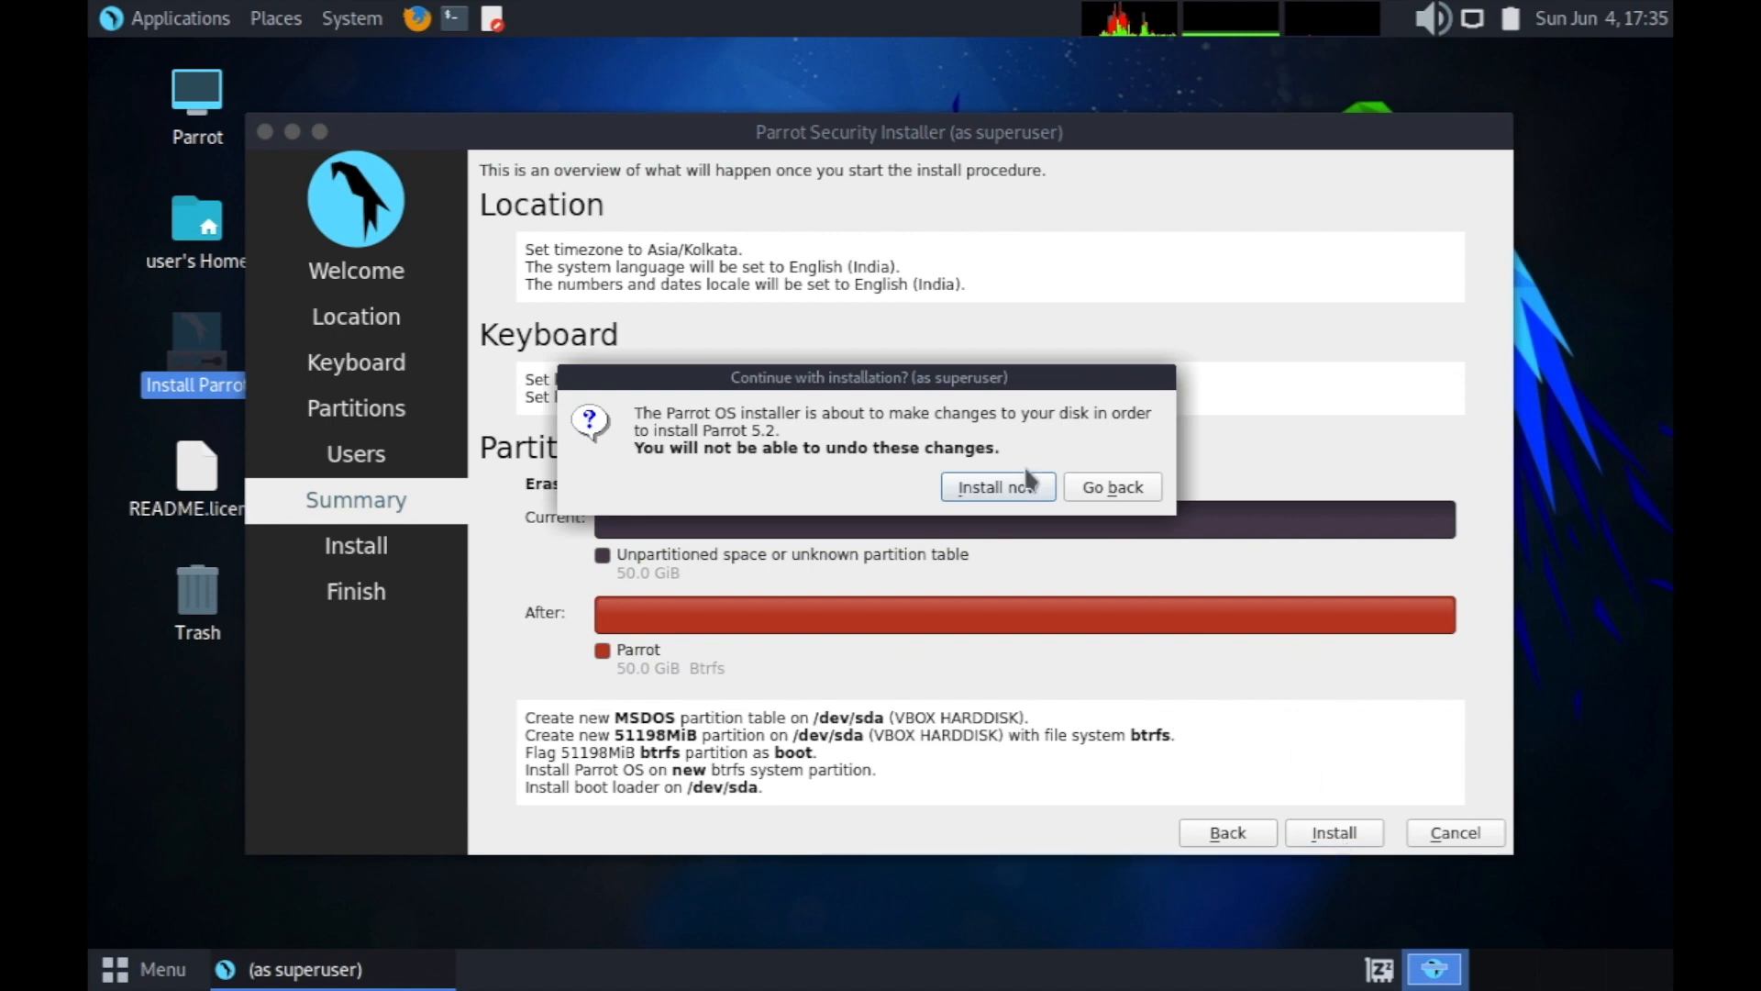
click(1001, 493)
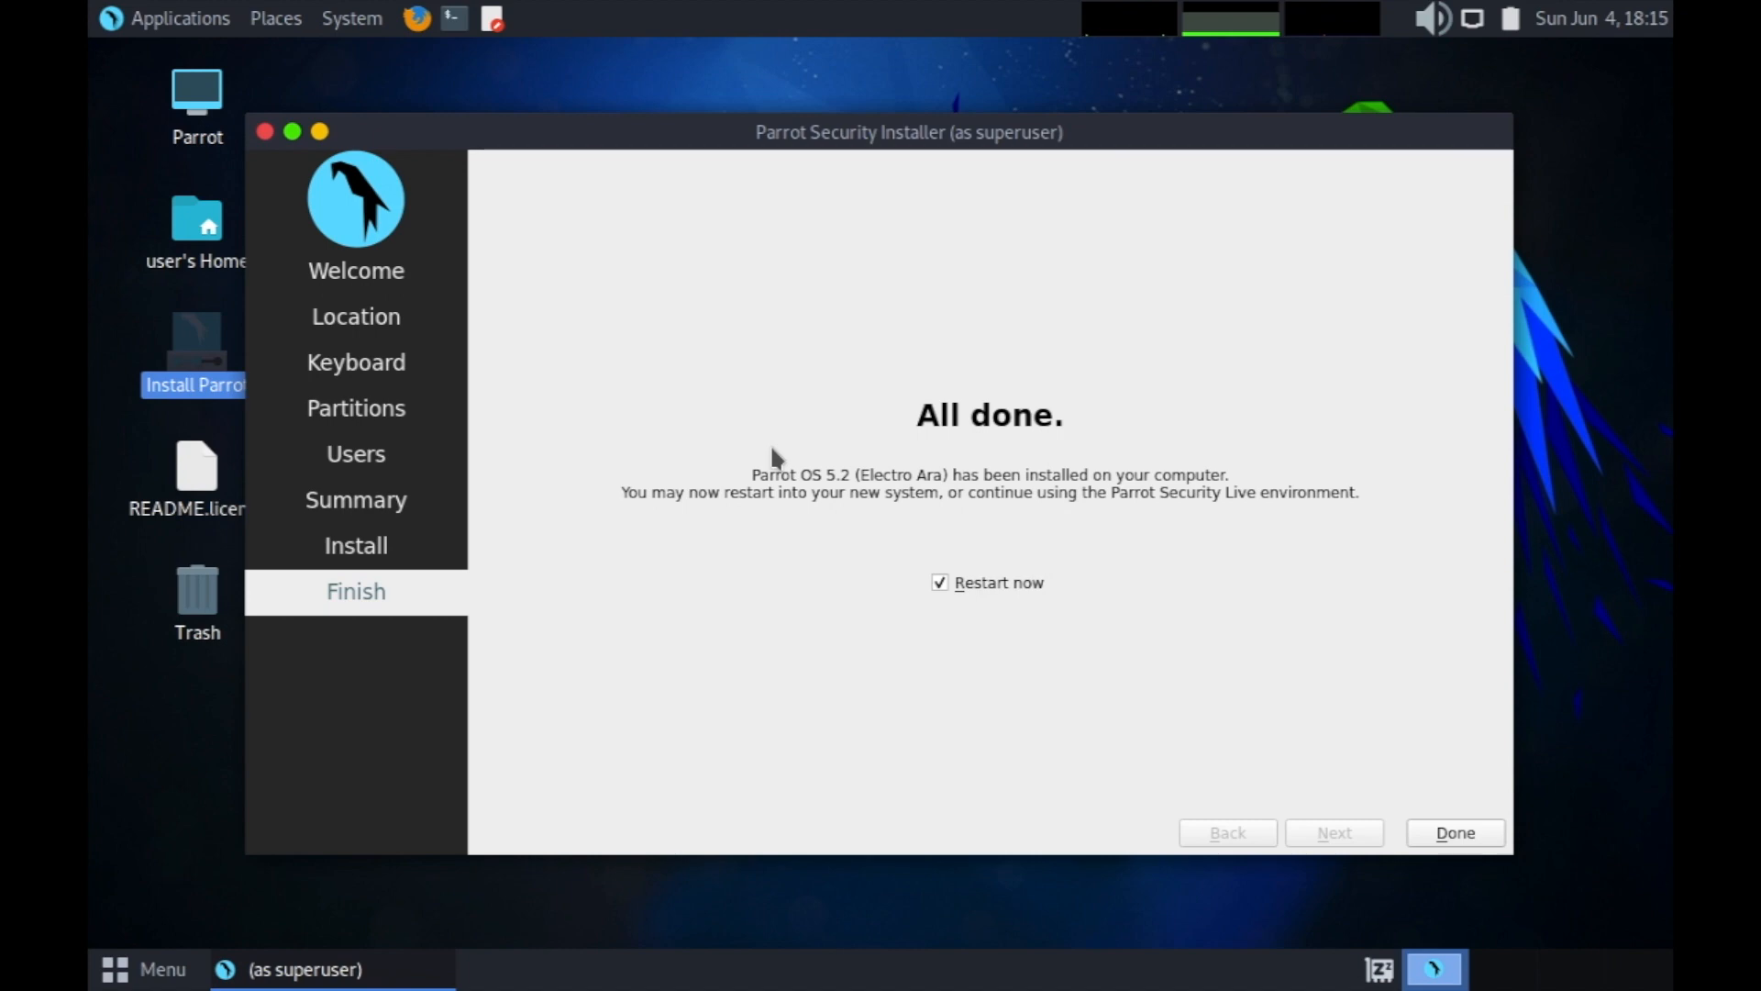
Finish the installer to reboot into Parrot OS, dismissing the keyboard-capture and pointer-integration notices.
click(1486, 836)
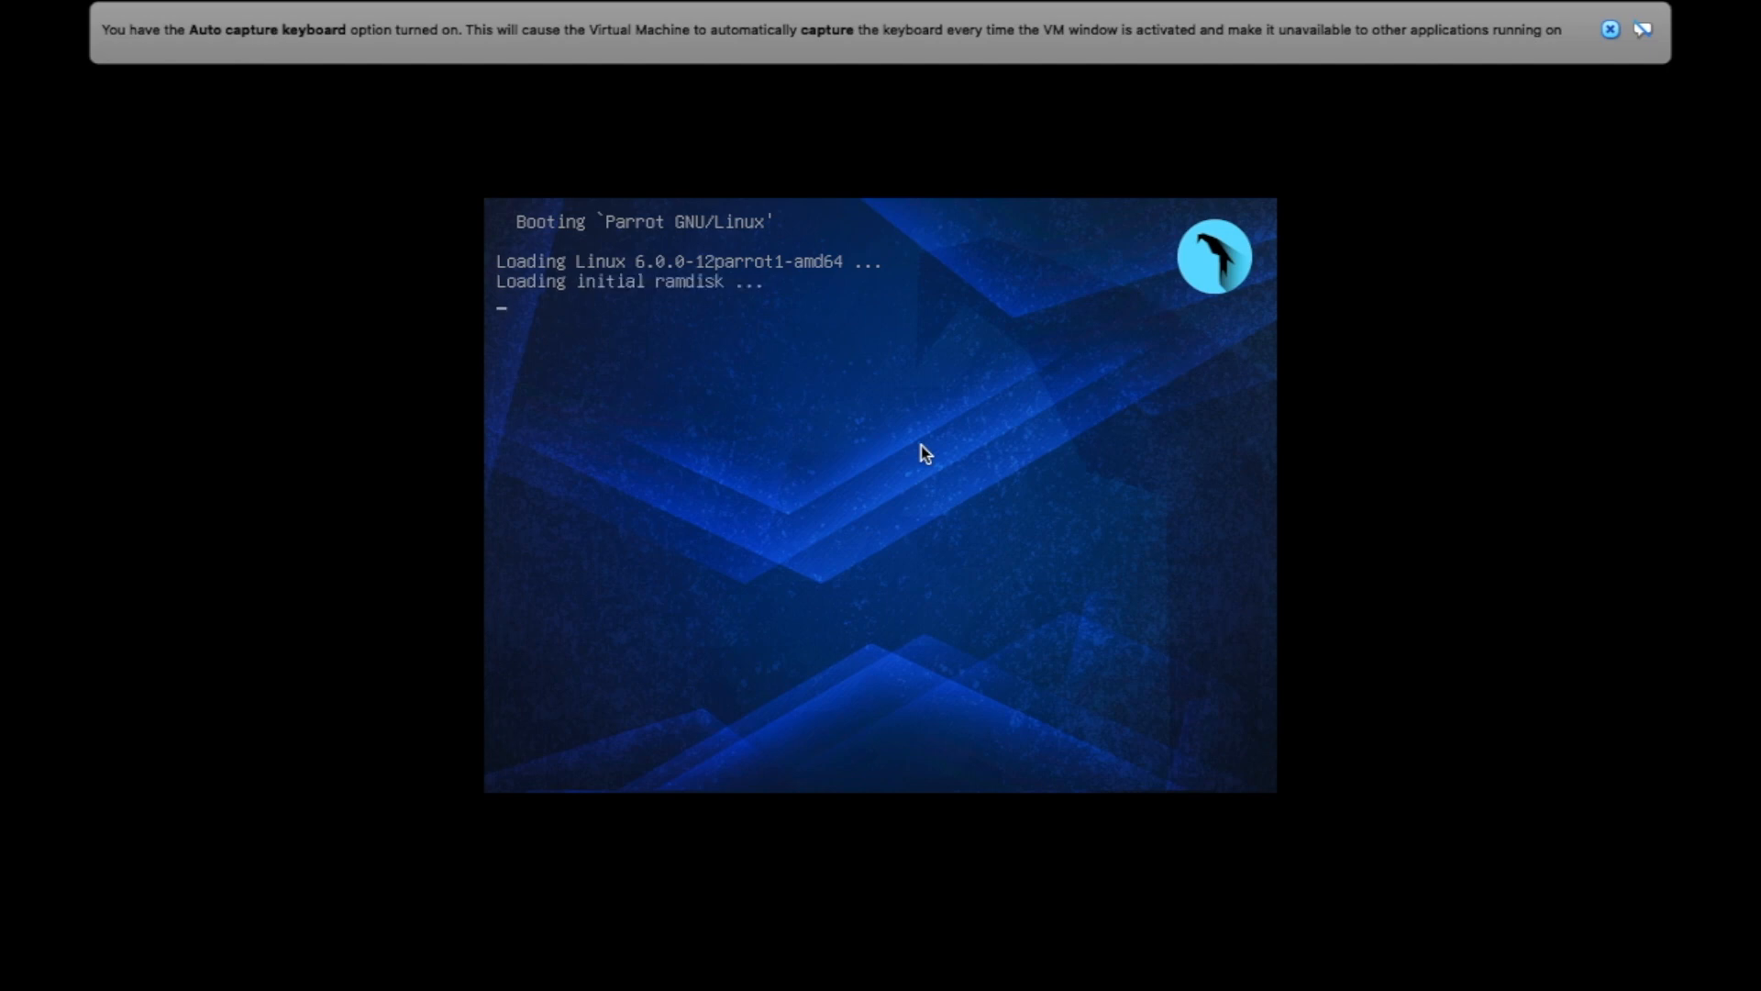
click(1611, 30)
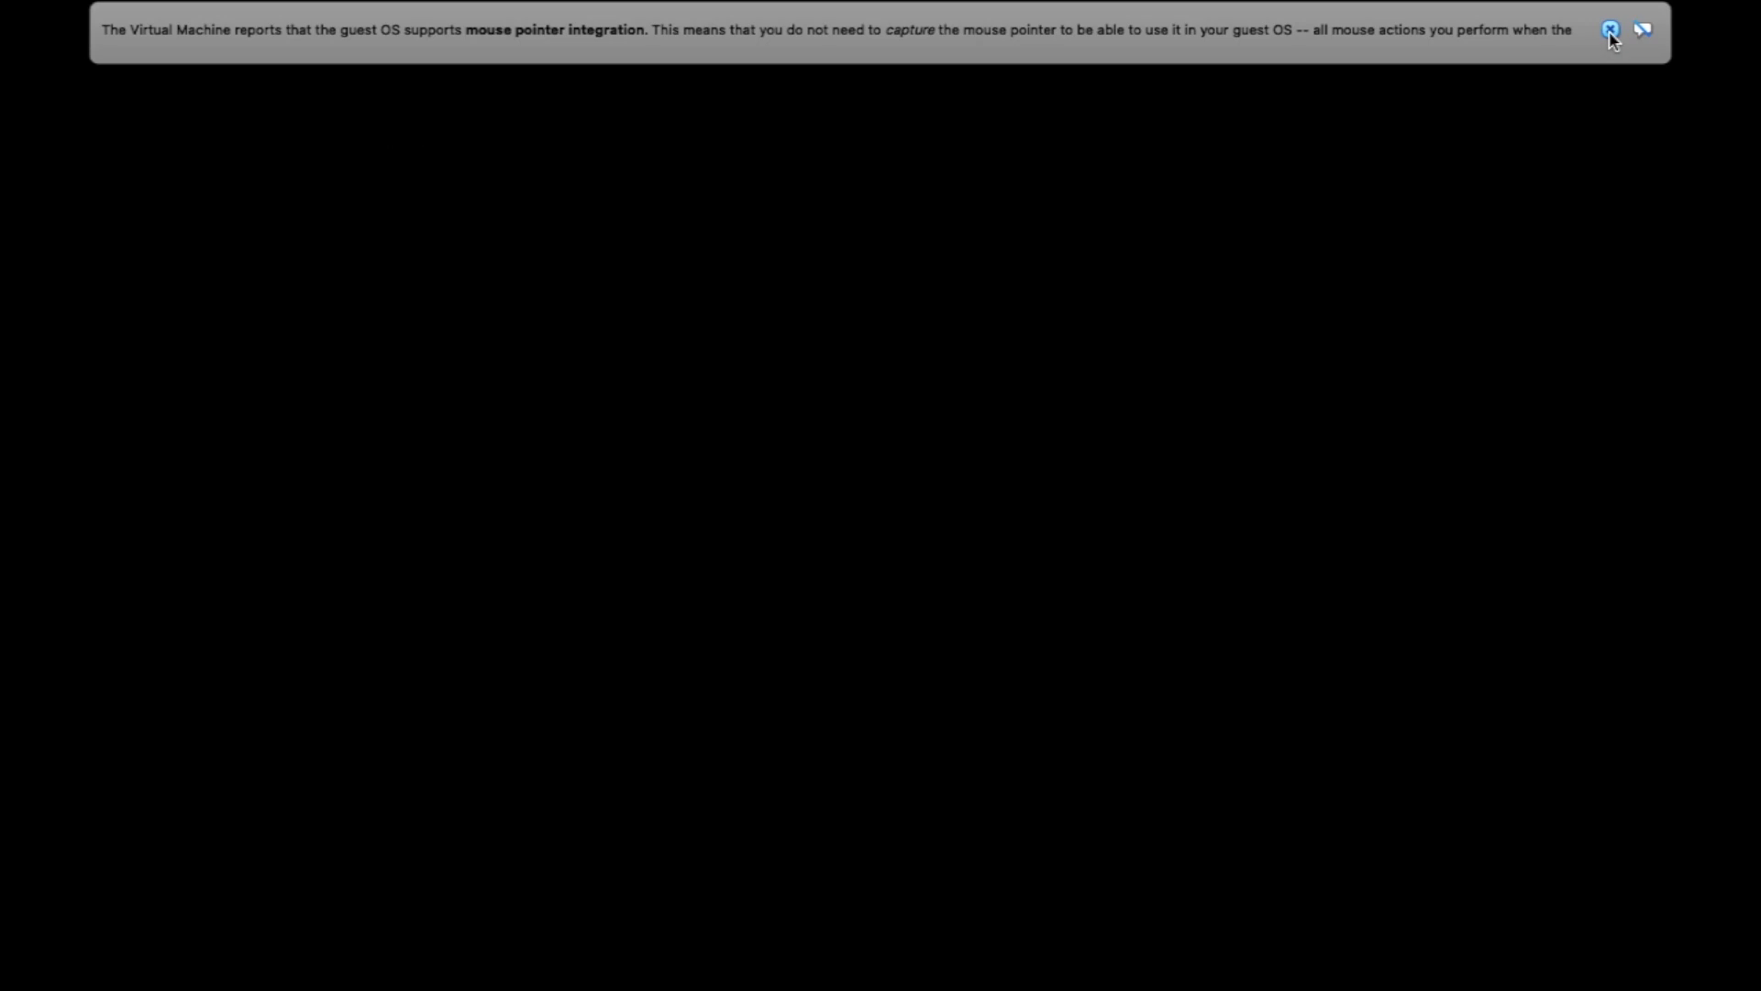
click(1611, 31)
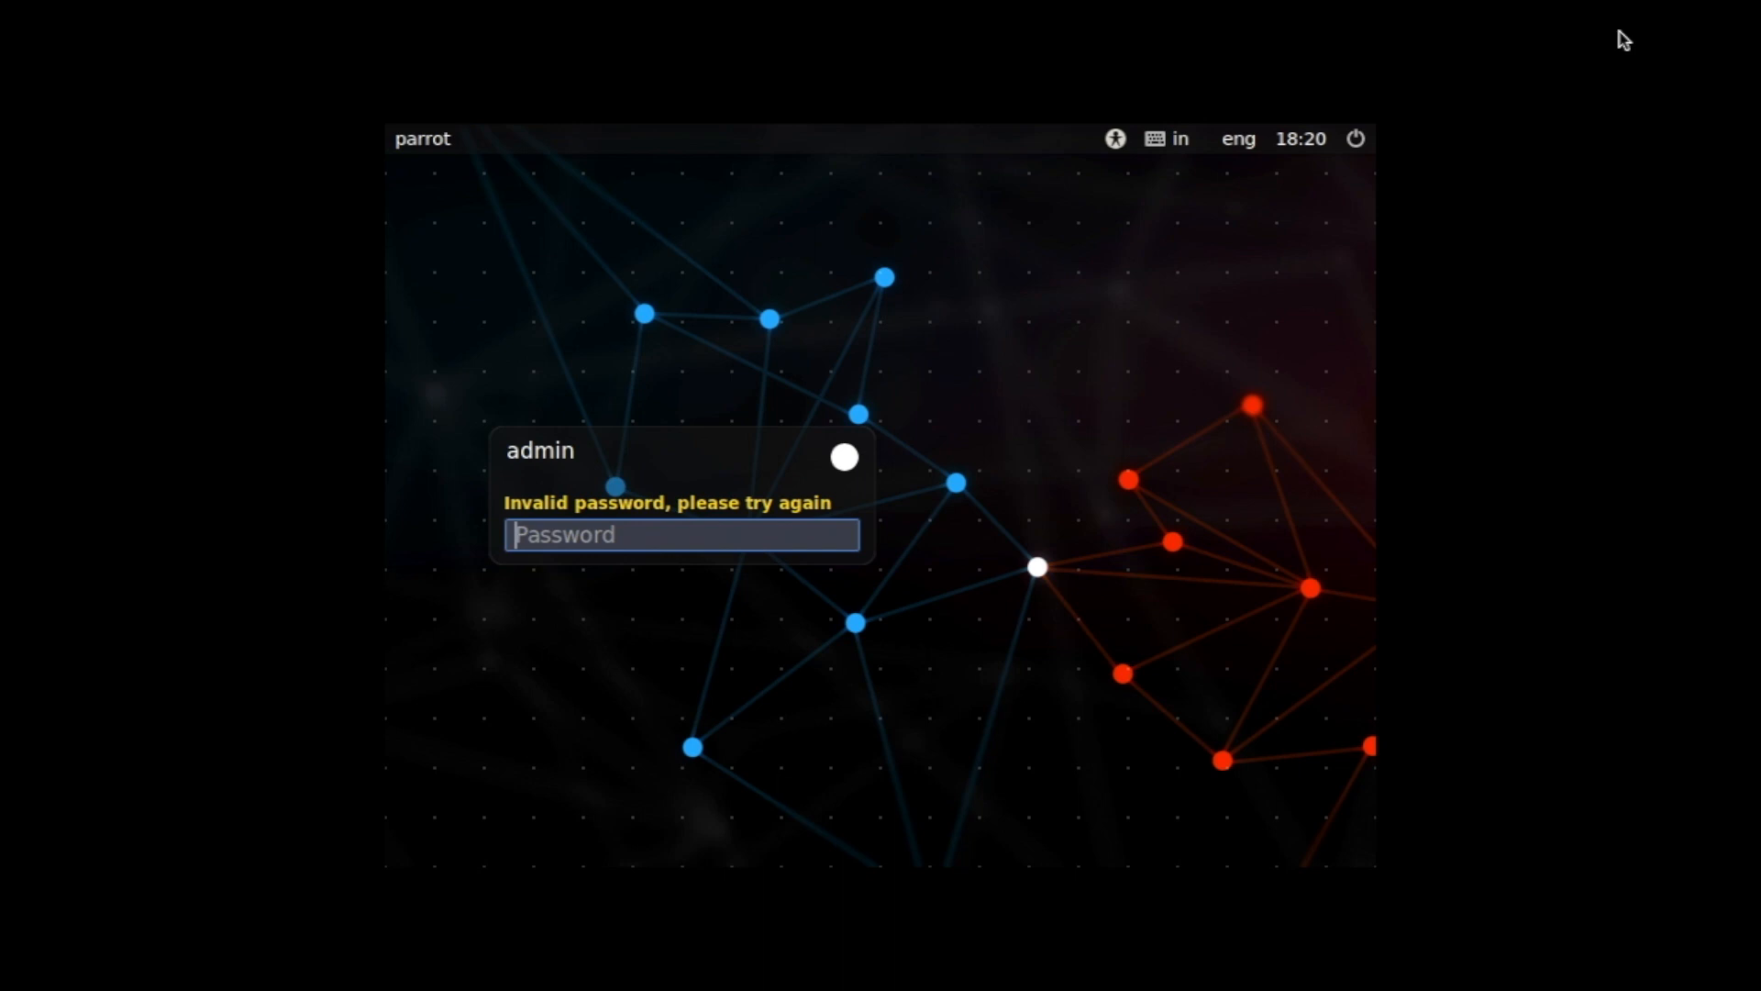
Enter the account password at the Parrot login screen to reach the desktop.
text(admin)
text(•)
key(Return)
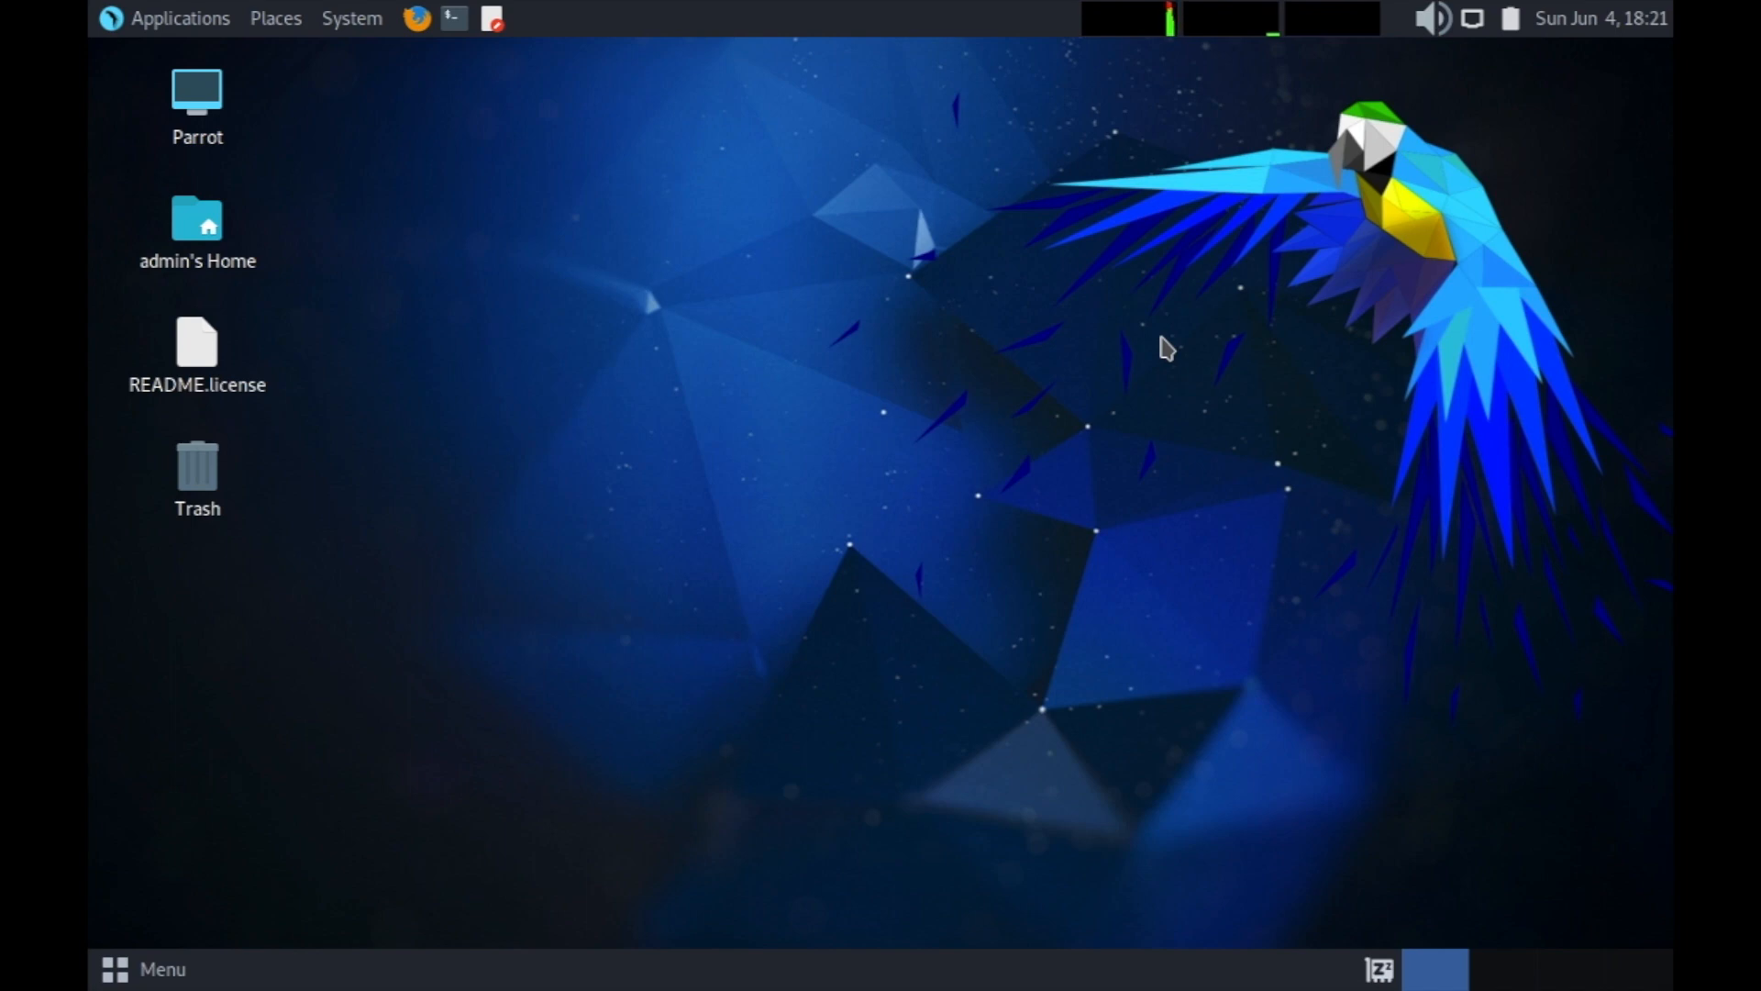
View the machine's drives via the Parrot desktop icon's Computer window, then close it.
click(133, 980)
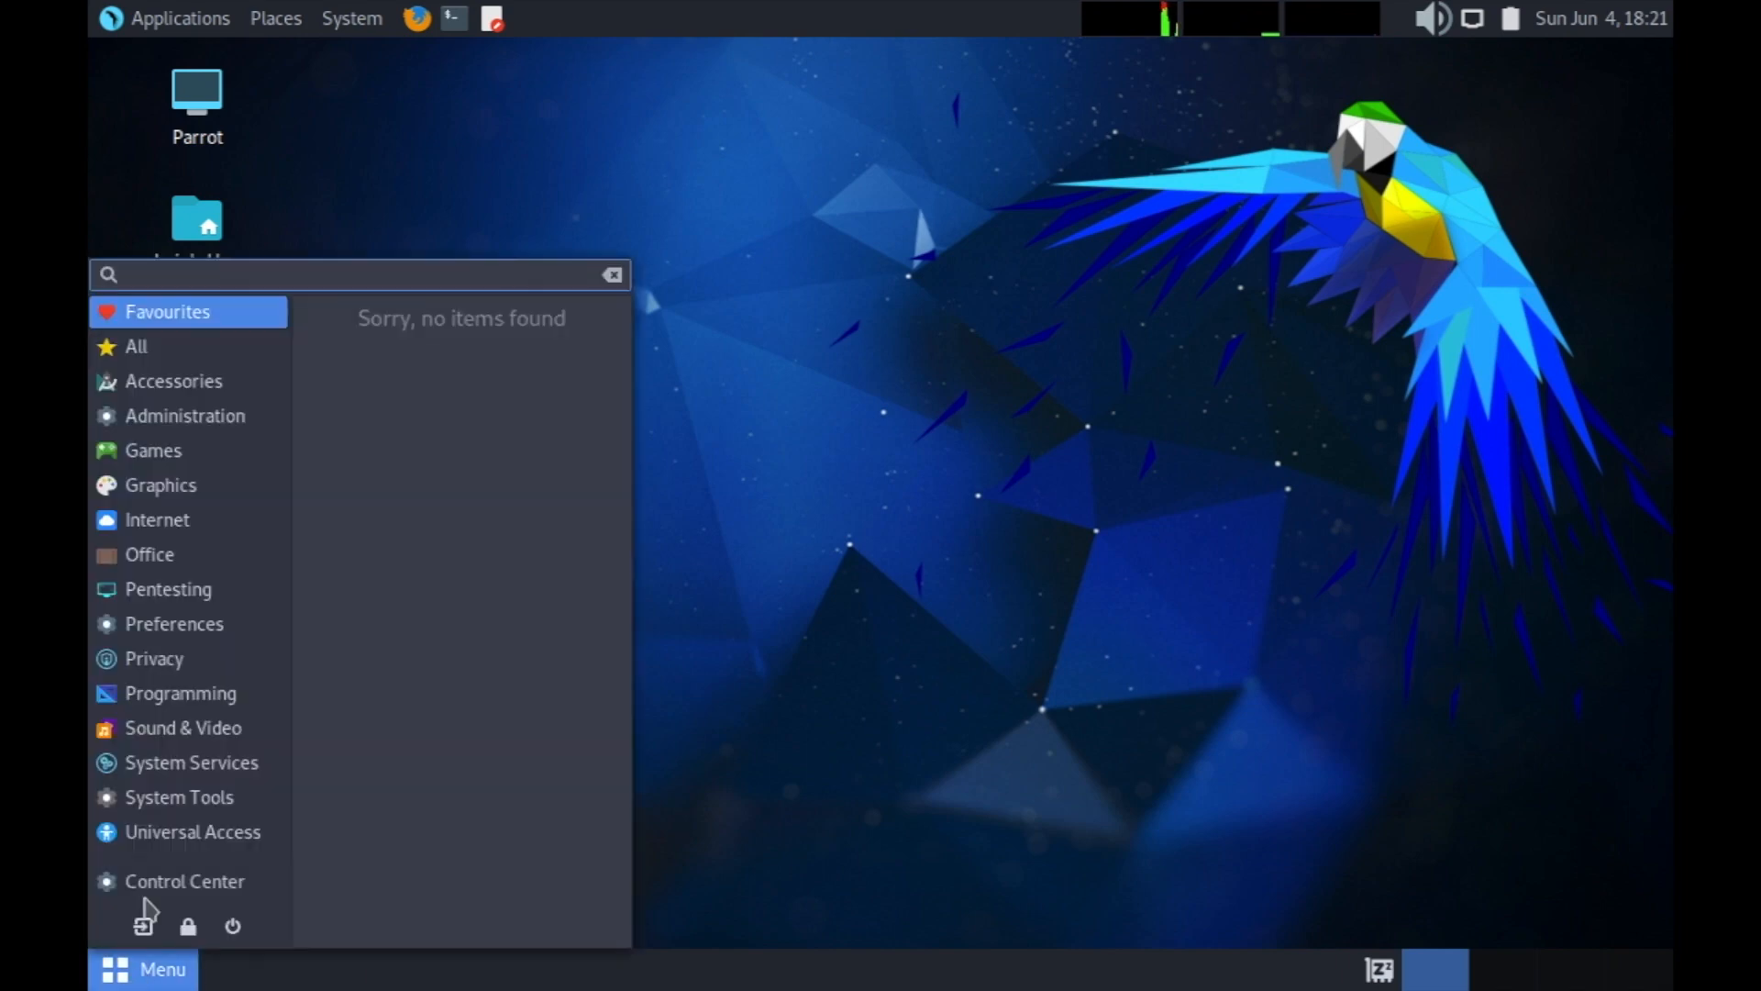
click(761, 511)
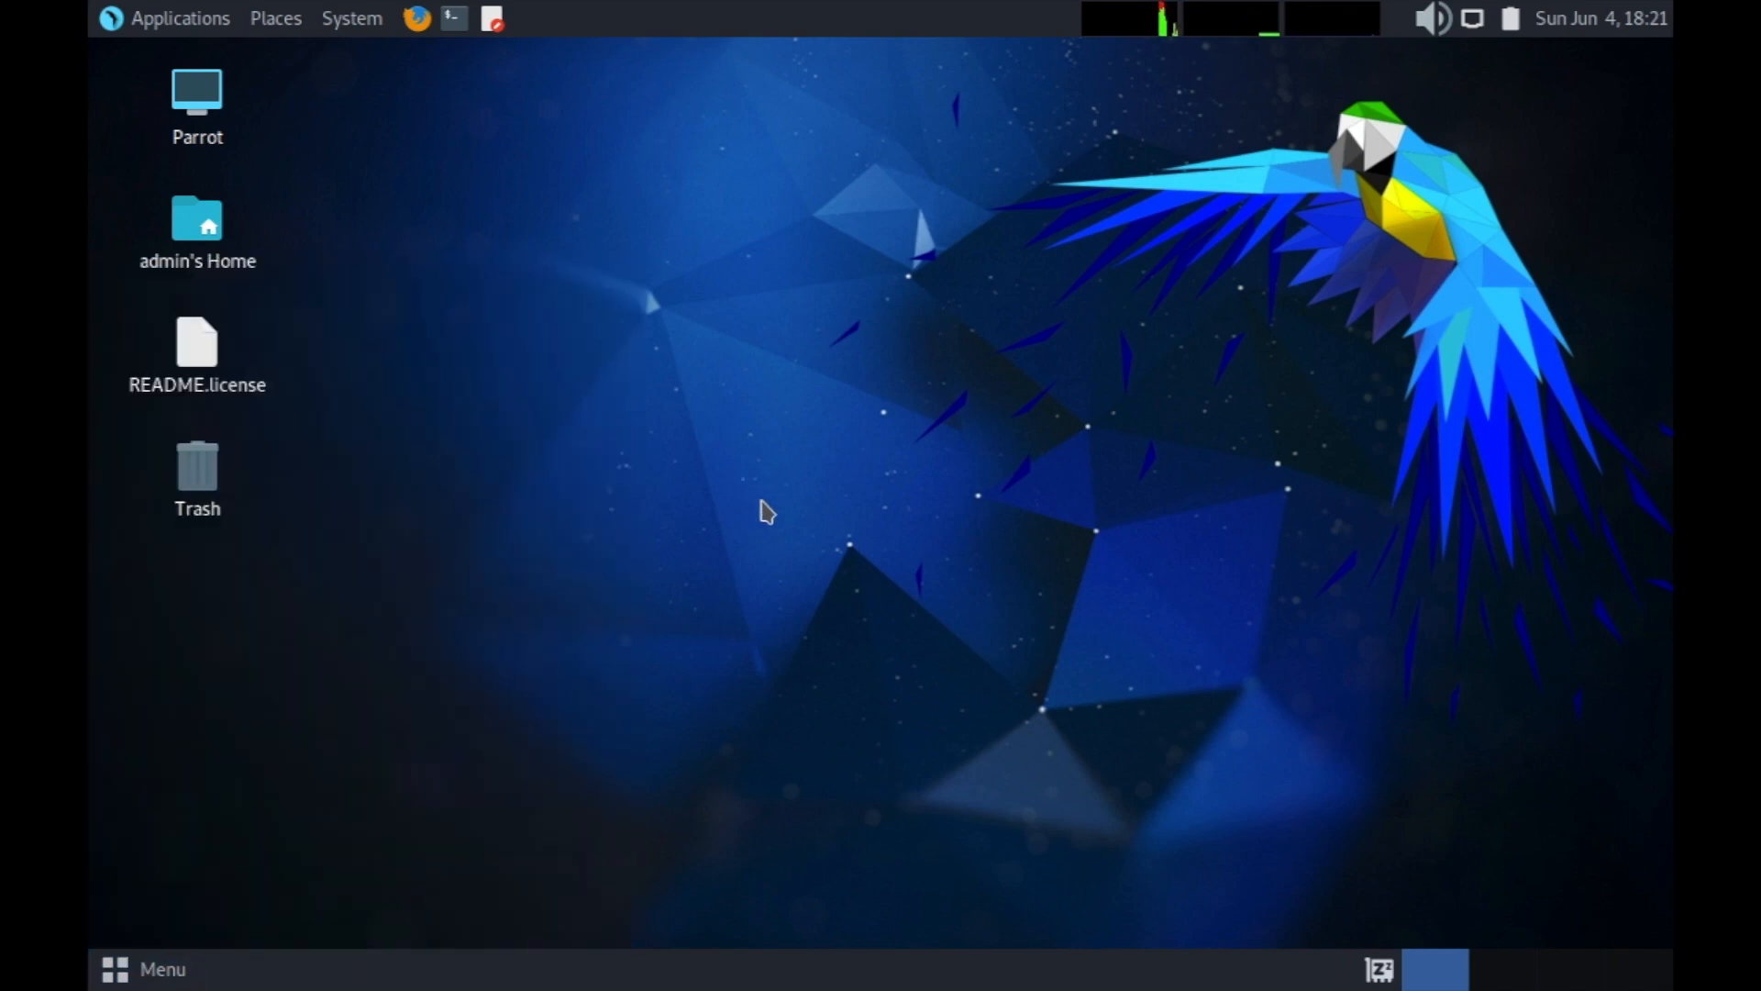
click(221, 137)
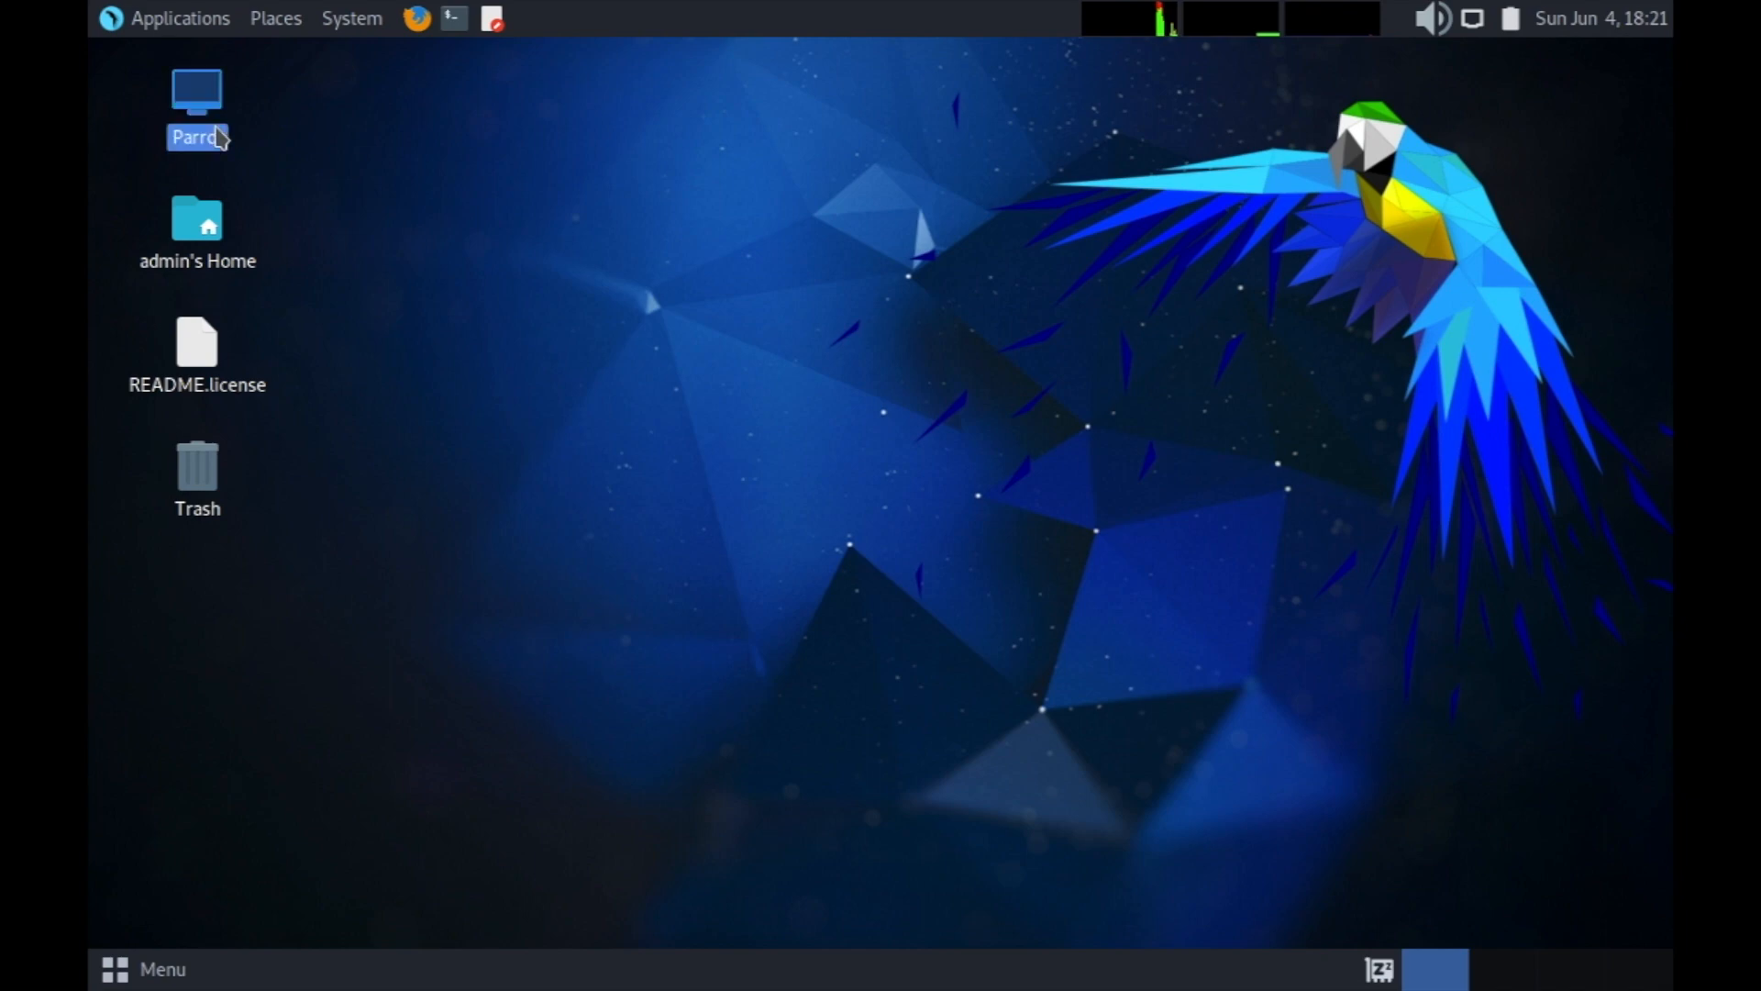
double_click(220, 138)
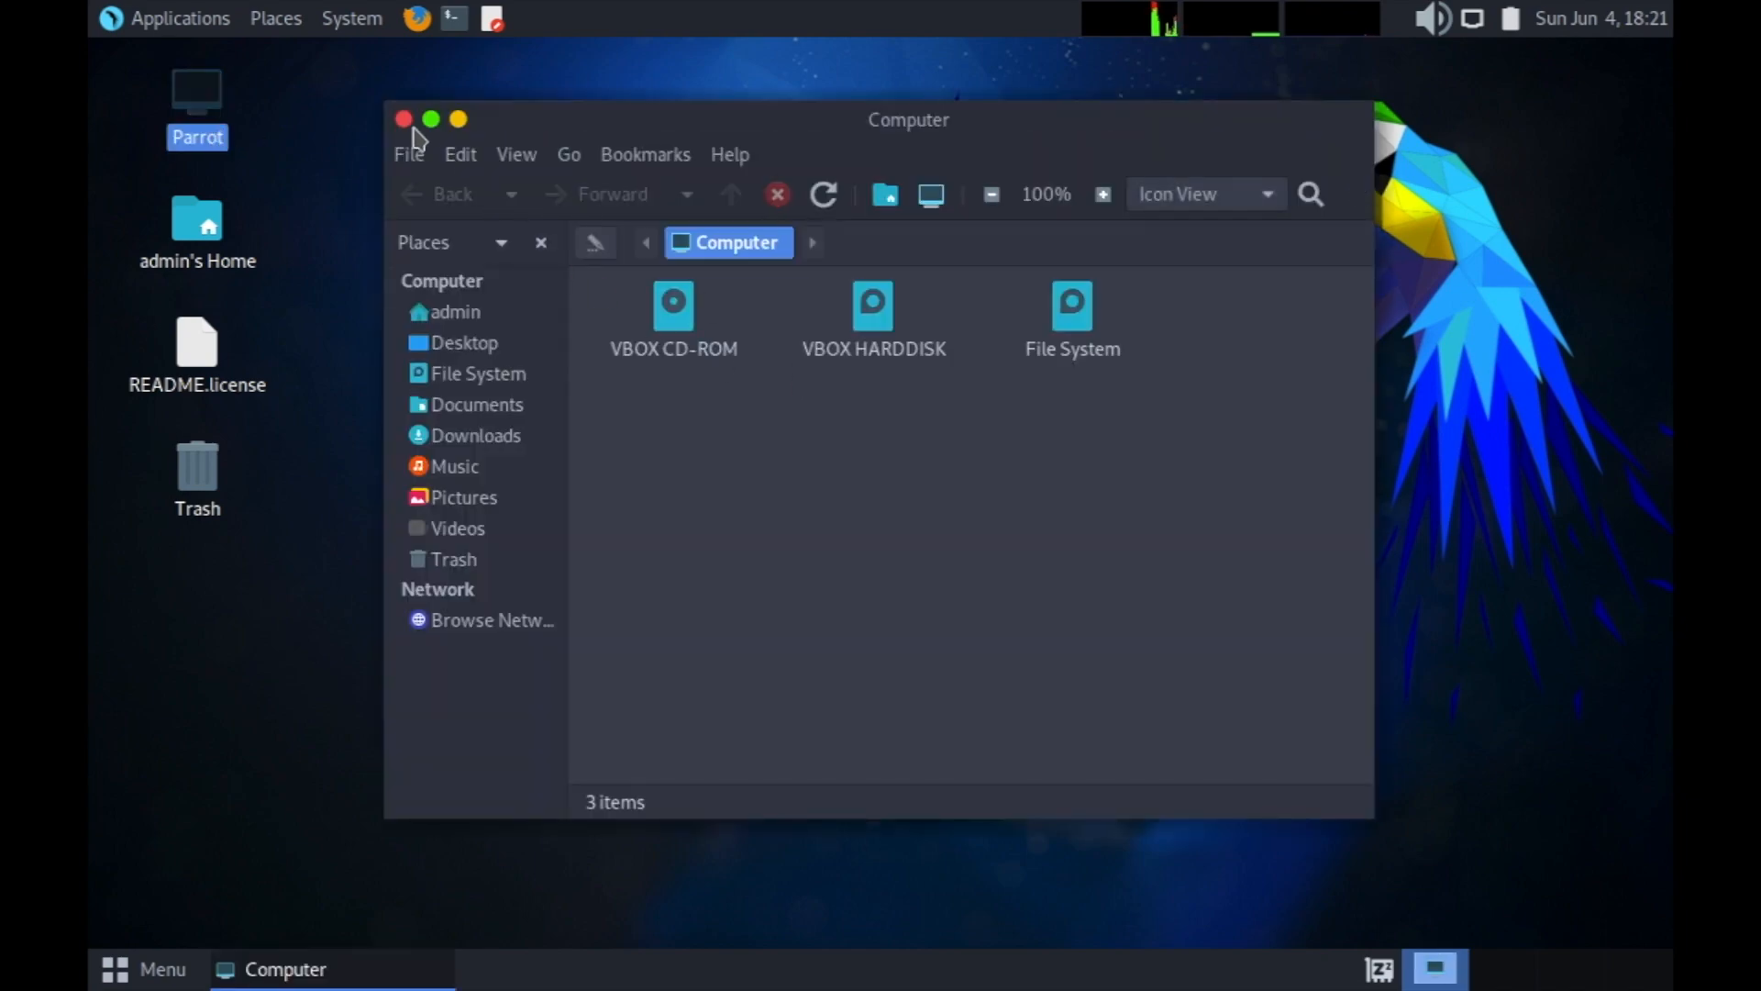
click(404, 119)
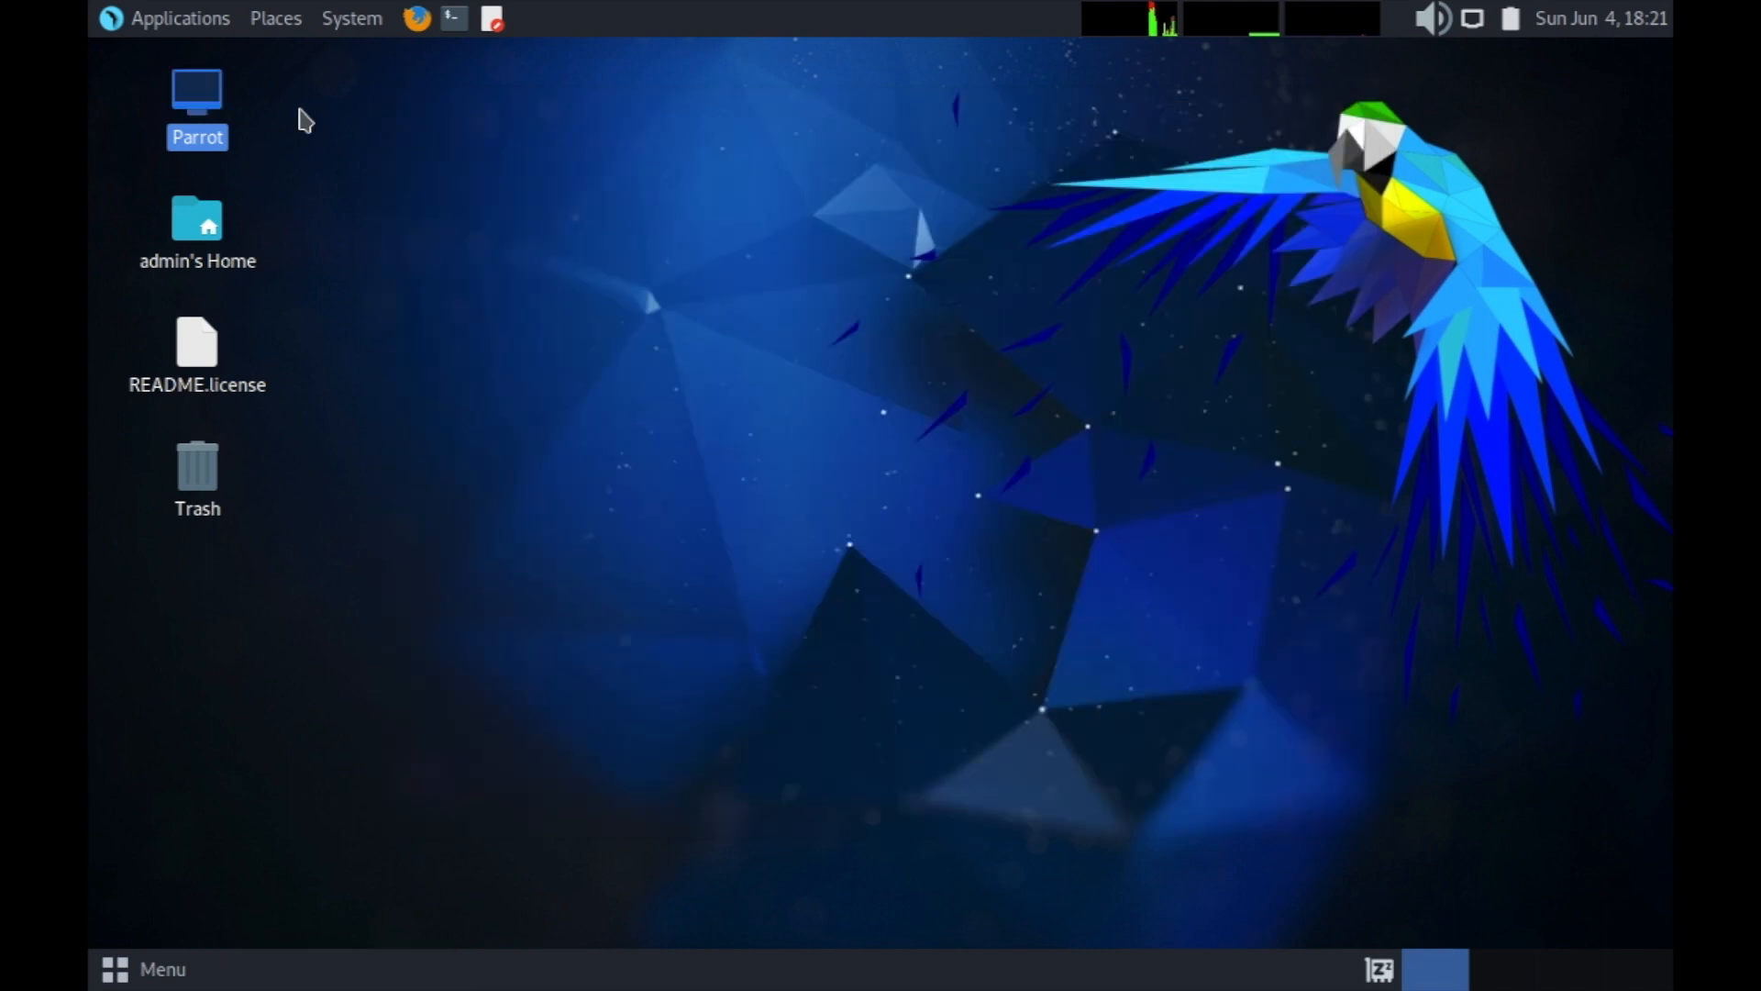
Shut down Parrot OS from the applications menu's power options.
click(120, 965)
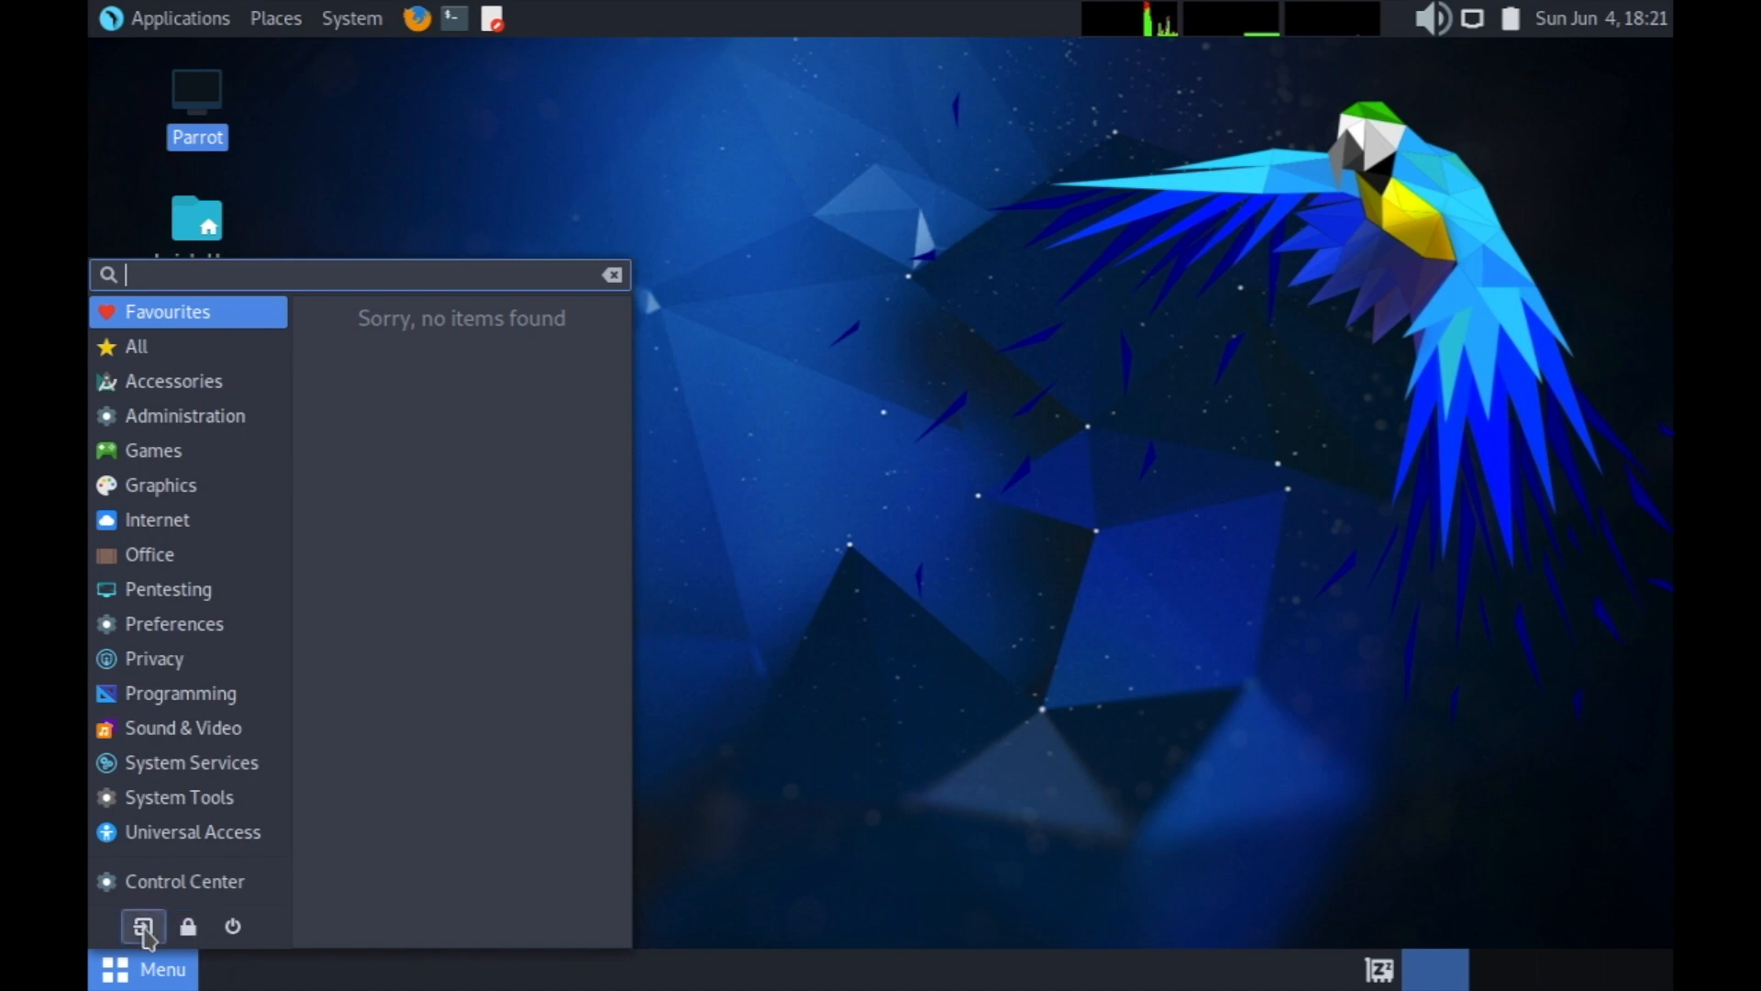
click(232, 927)
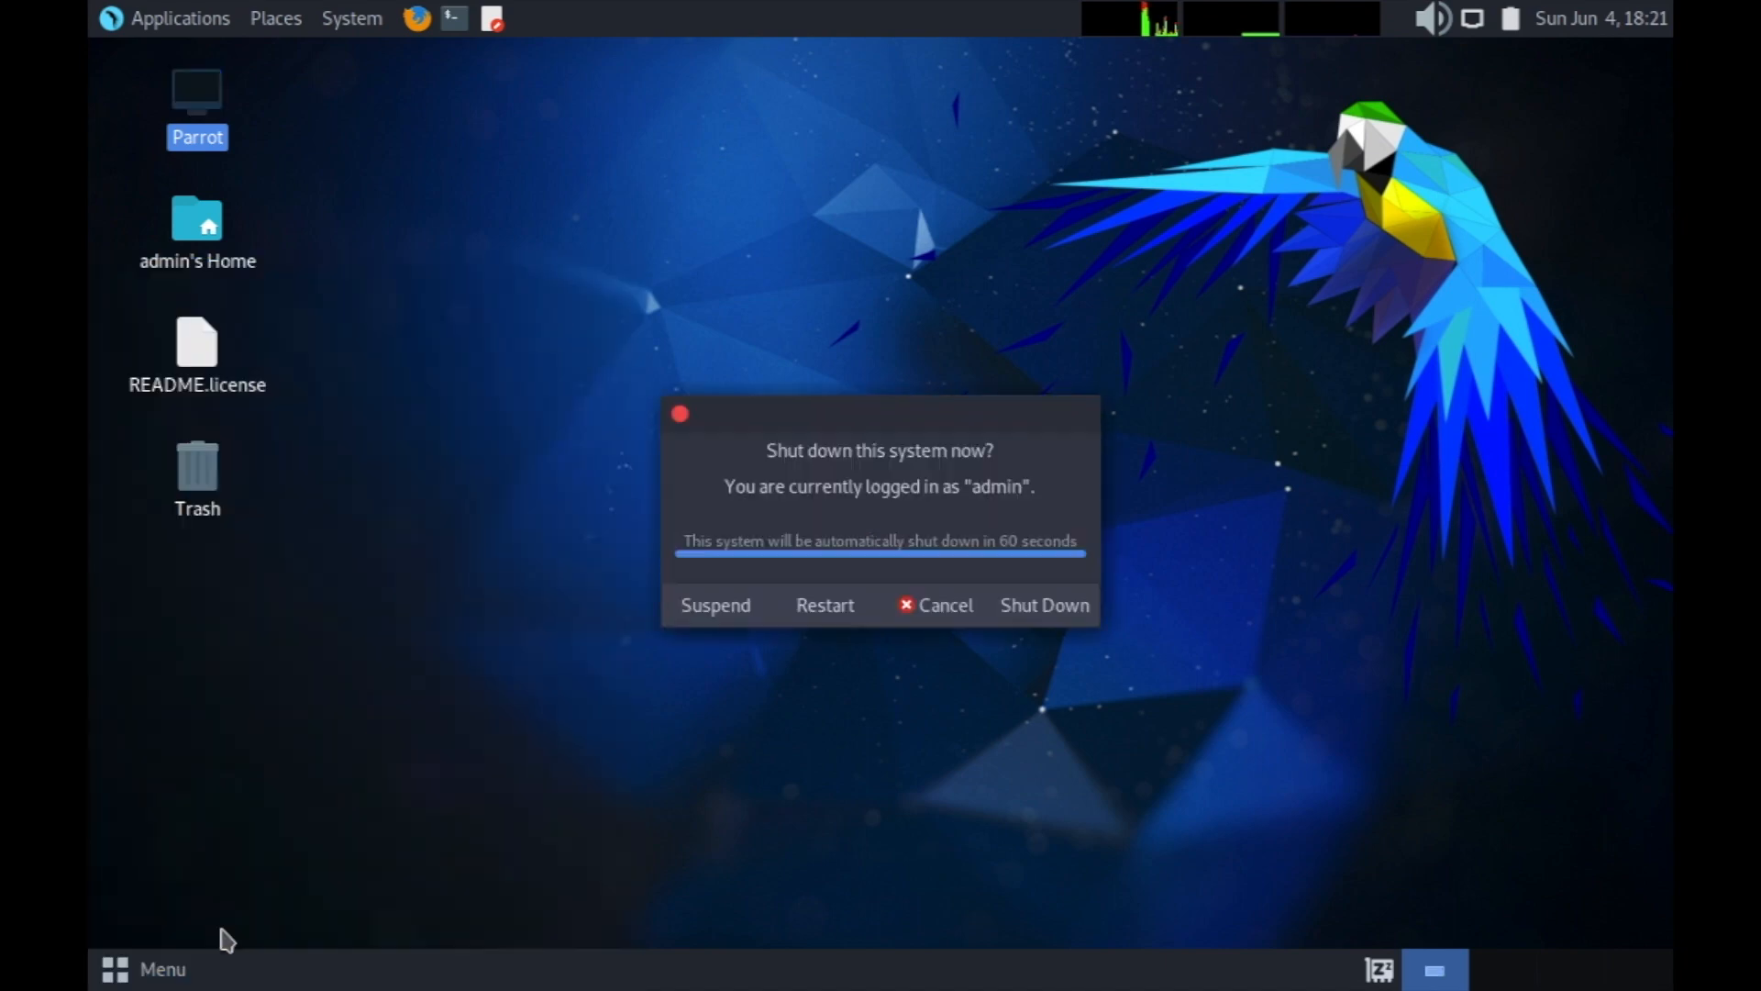
click(1046, 607)
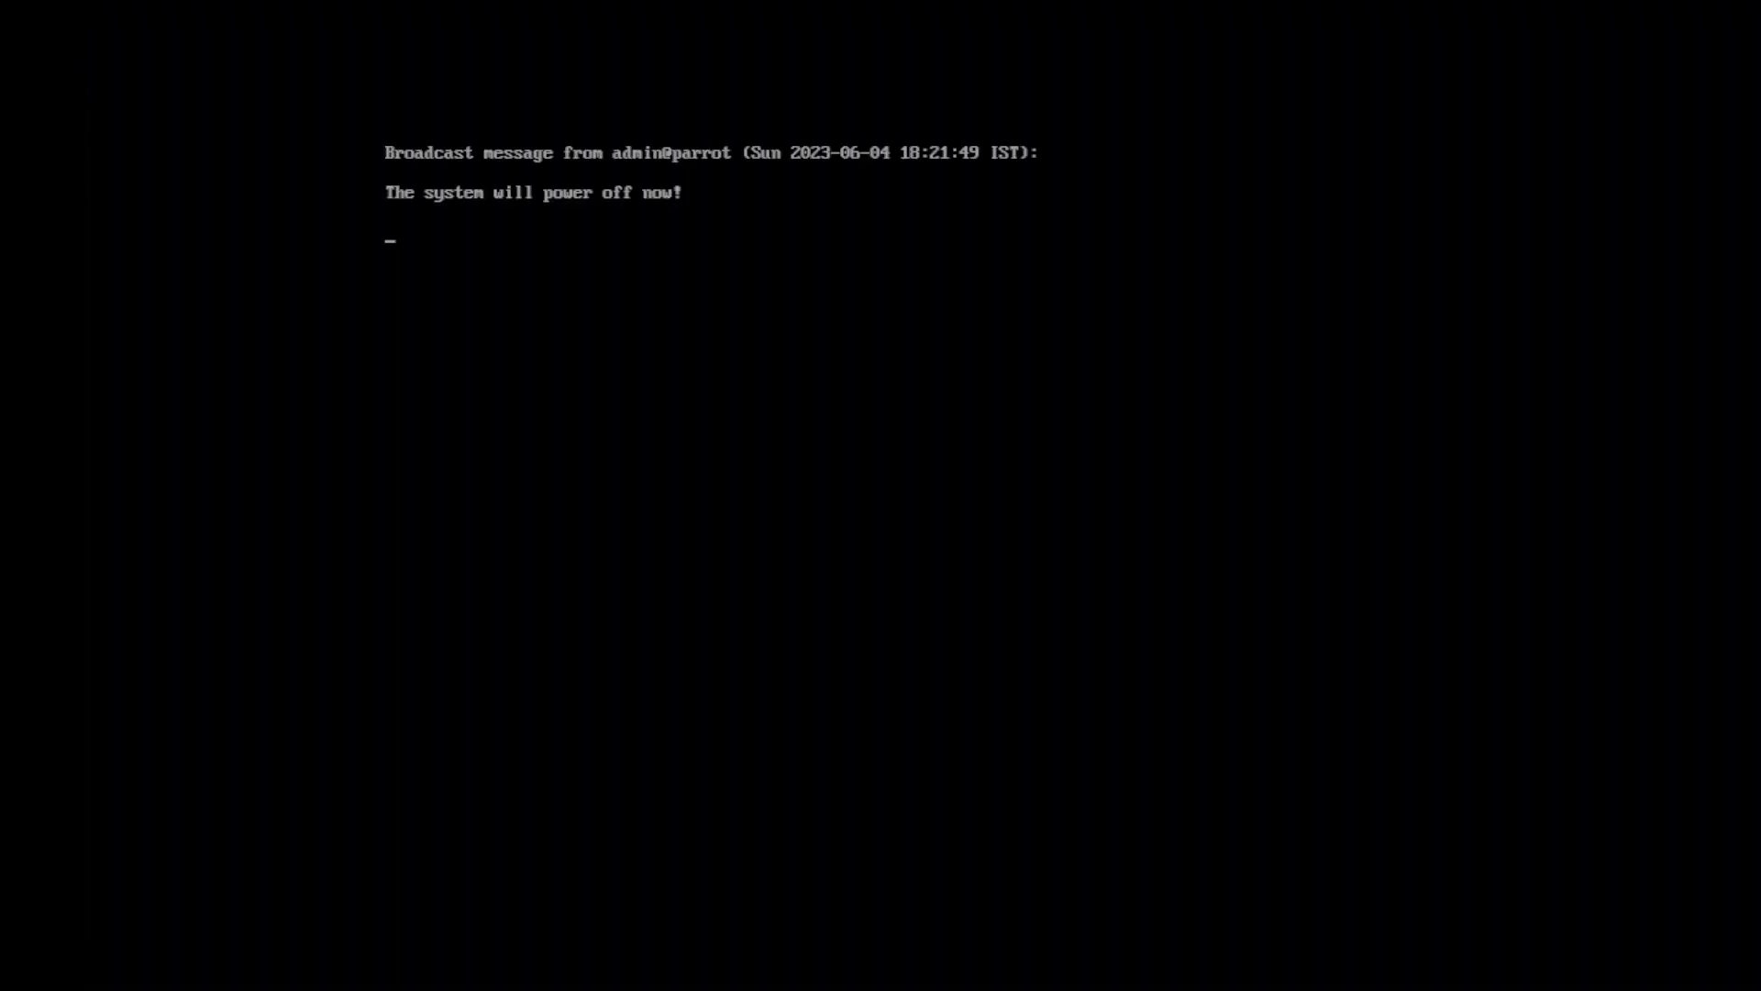